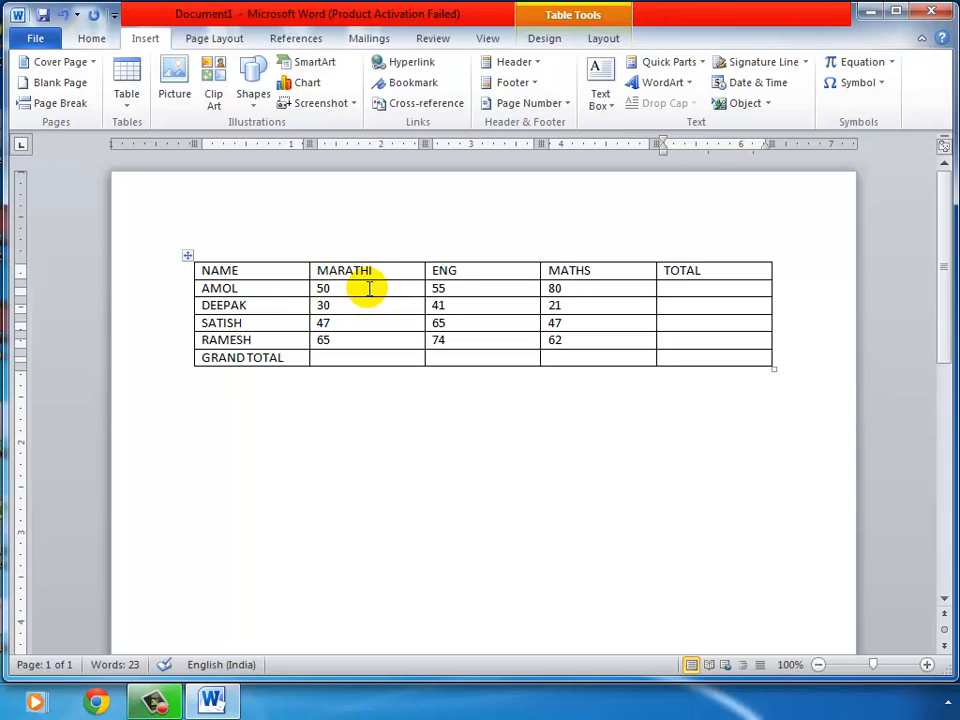
From inside the marks table, browse the Table Tools Layout and Design tabs
click(369, 289)
click(596, 42)
click(547, 40)
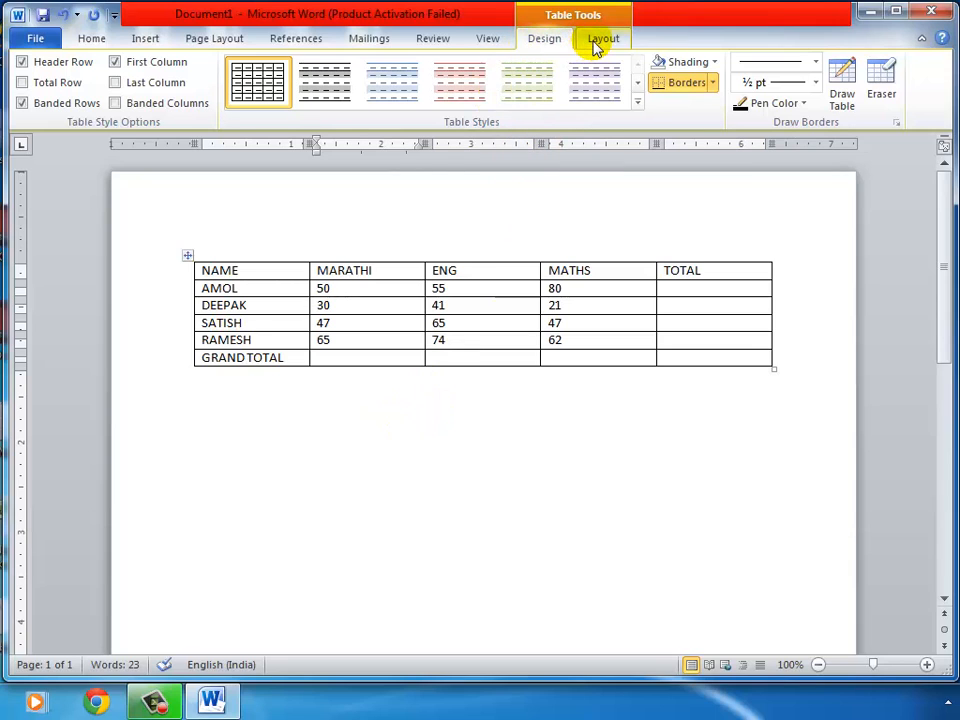
click(339, 466)
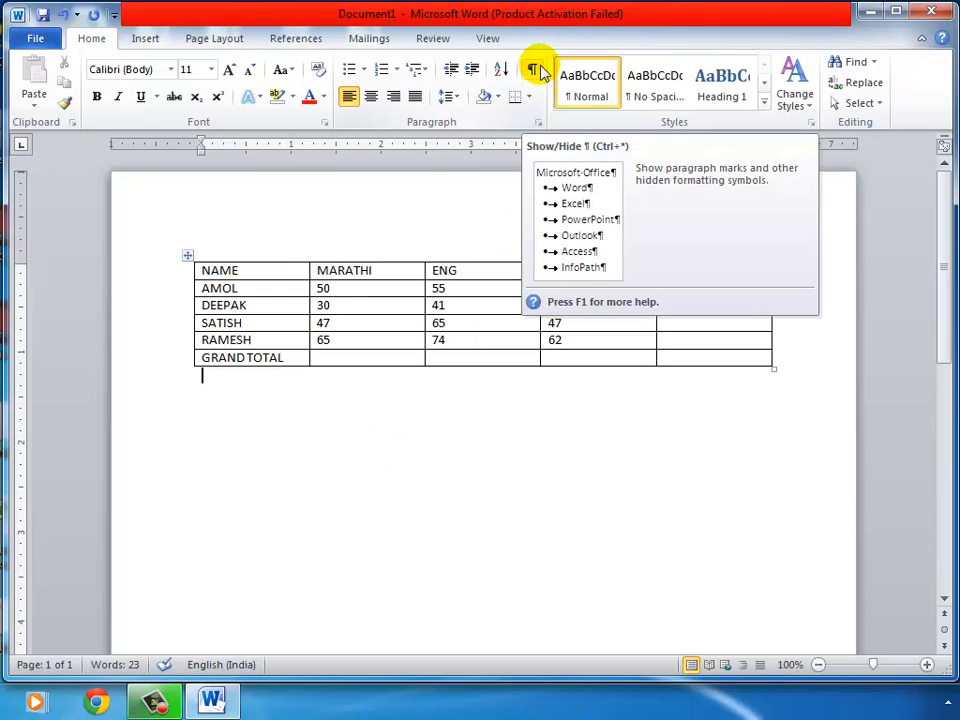
click(381, 288)
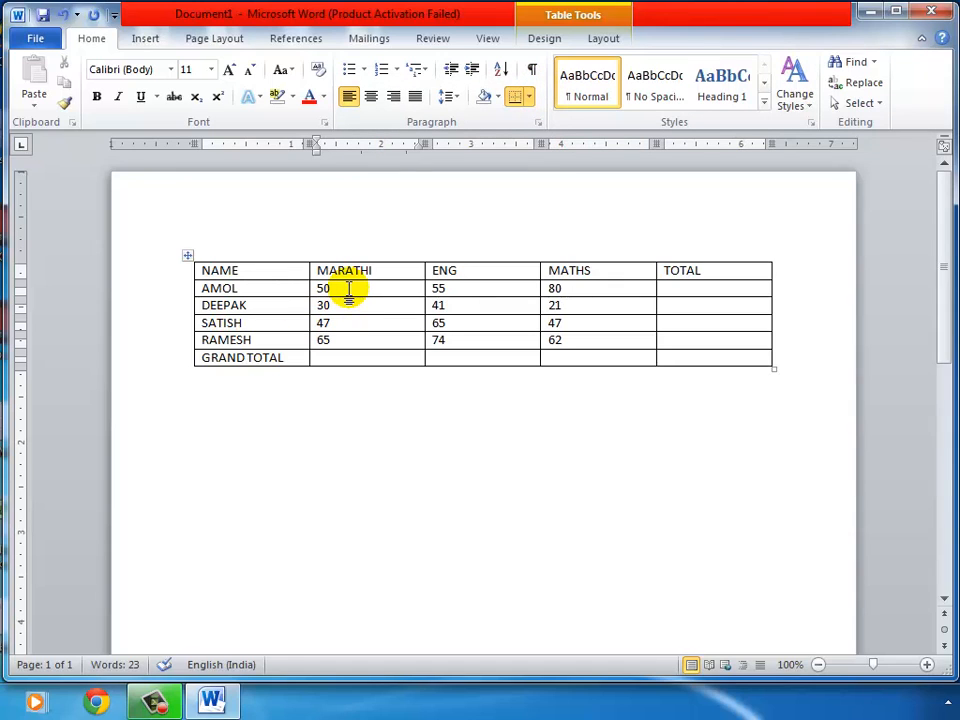
click(545, 40)
click(600, 40)
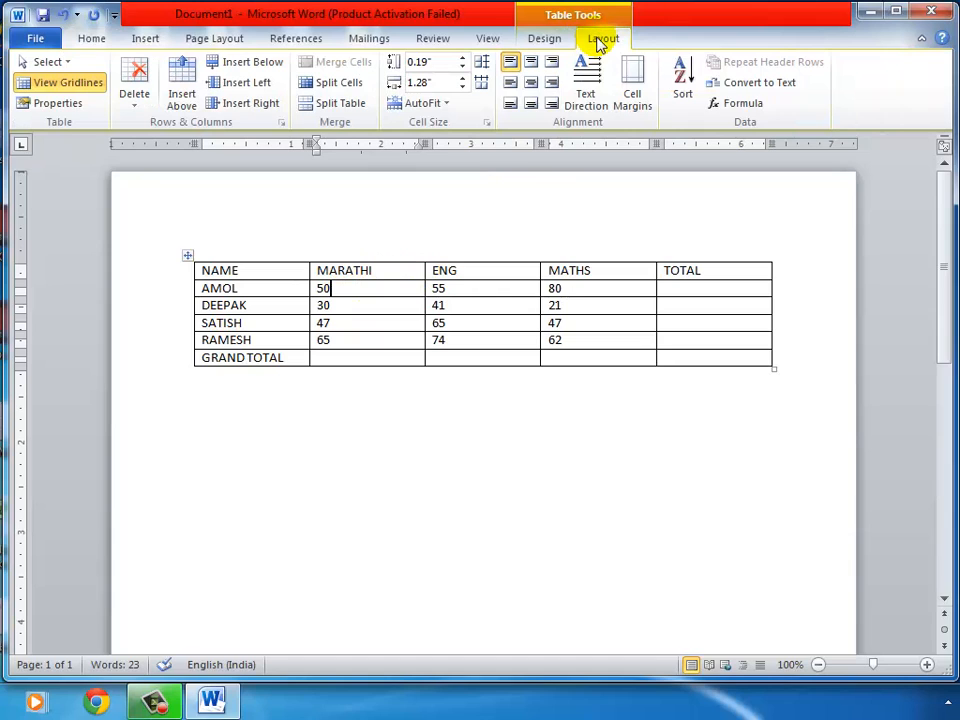
Step out of the table and back in, placing the caret in AMOL's empty TOTAL cell
click(420, 506)
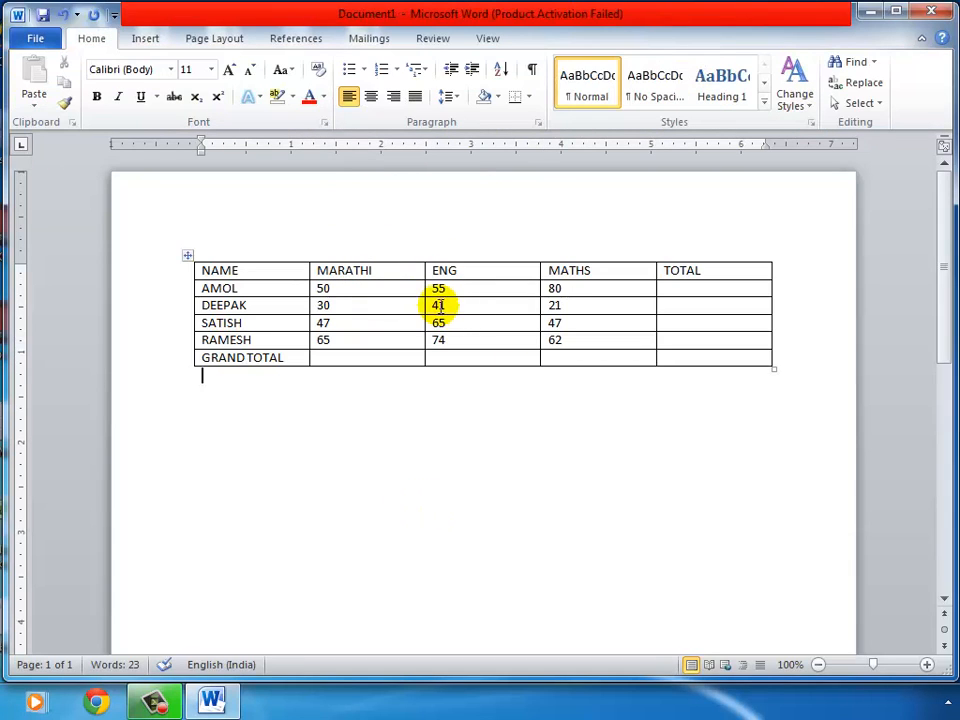
click(391, 290)
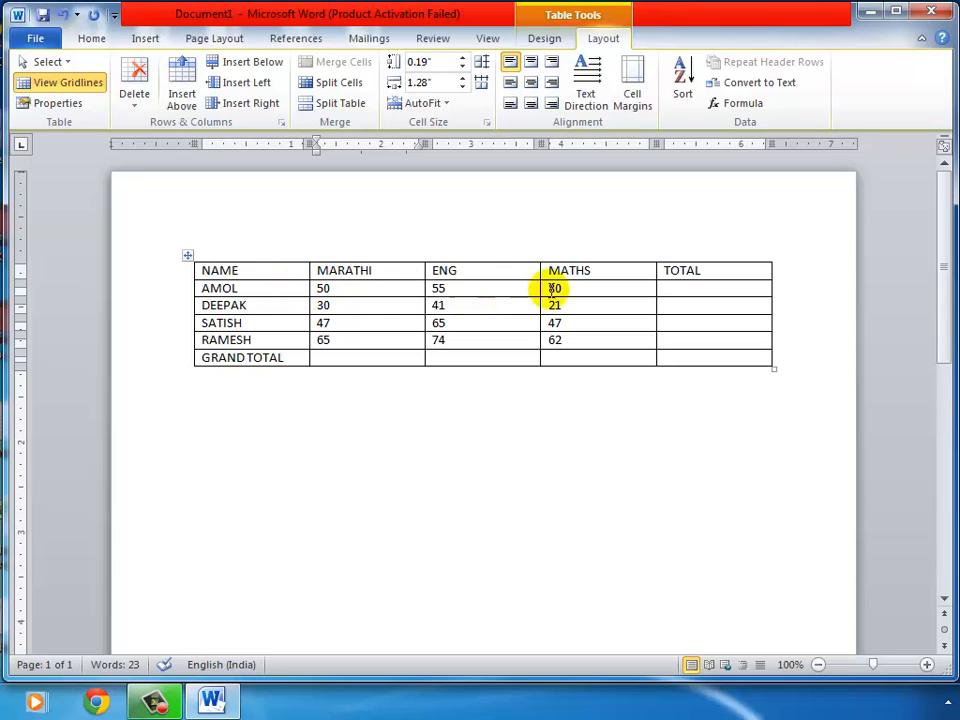
click(679, 289)
click(679, 289)
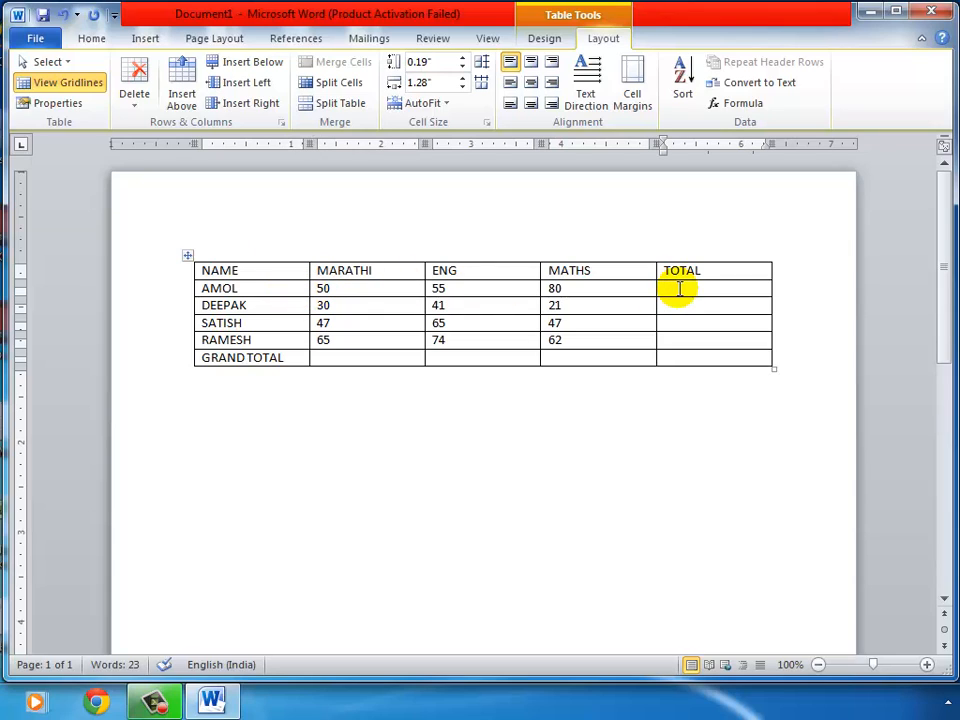
Write COLUMN in AMOL's TOTAL cell and drag-select each of the five columns in turn
text(COLUMN)
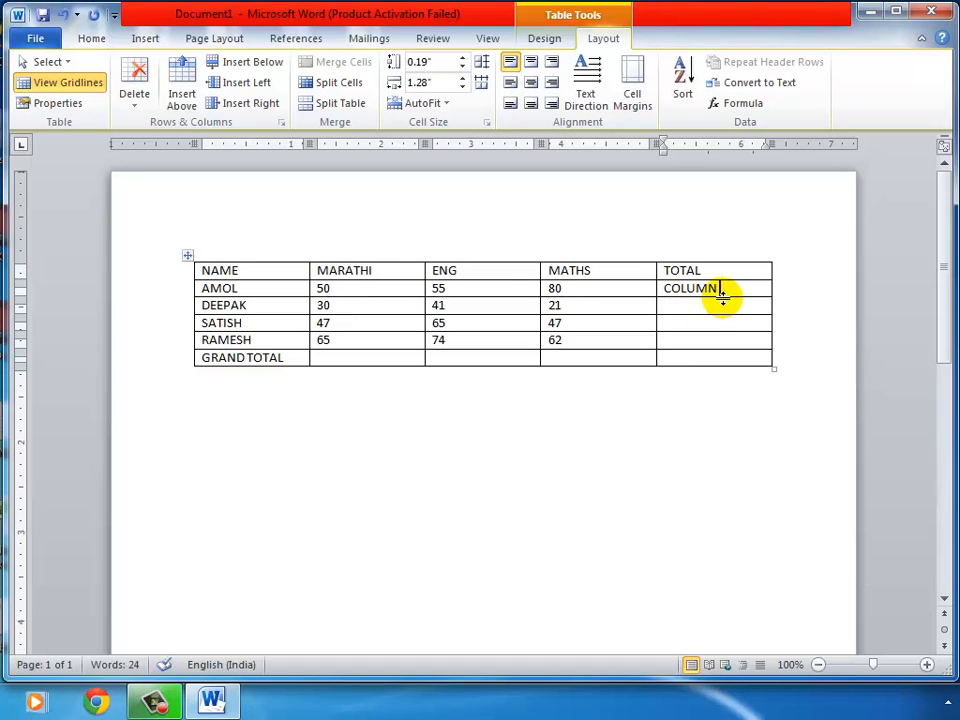
drag(270, 271, 279, 354)
drag(381, 270, 392, 358)
drag(485, 274, 489, 360)
drag(615, 274, 617, 358)
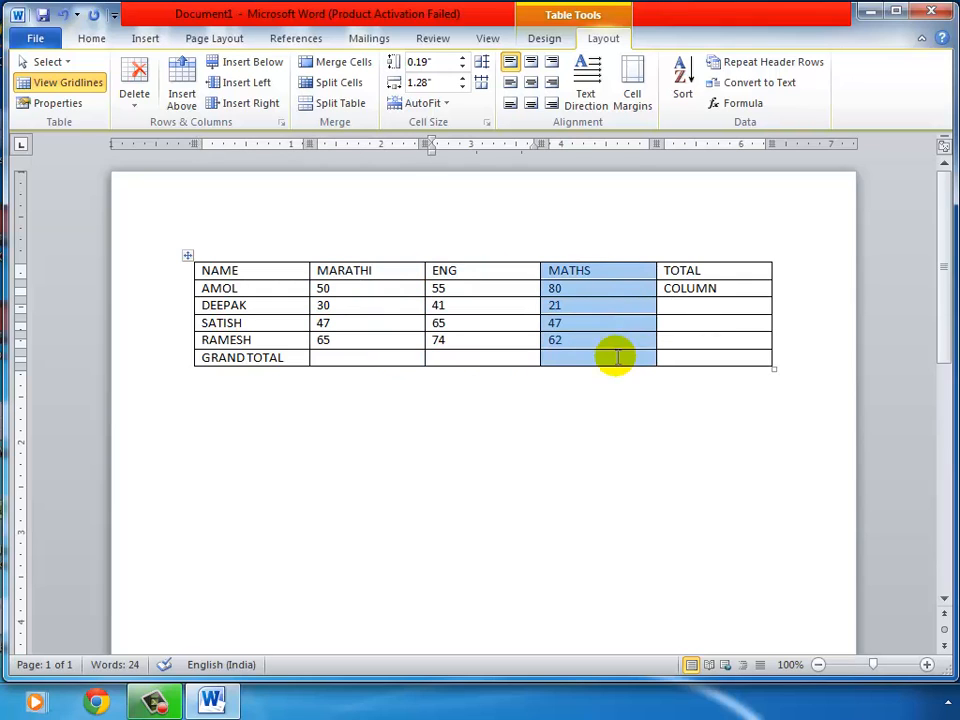
drag(705, 270, 710, 354)
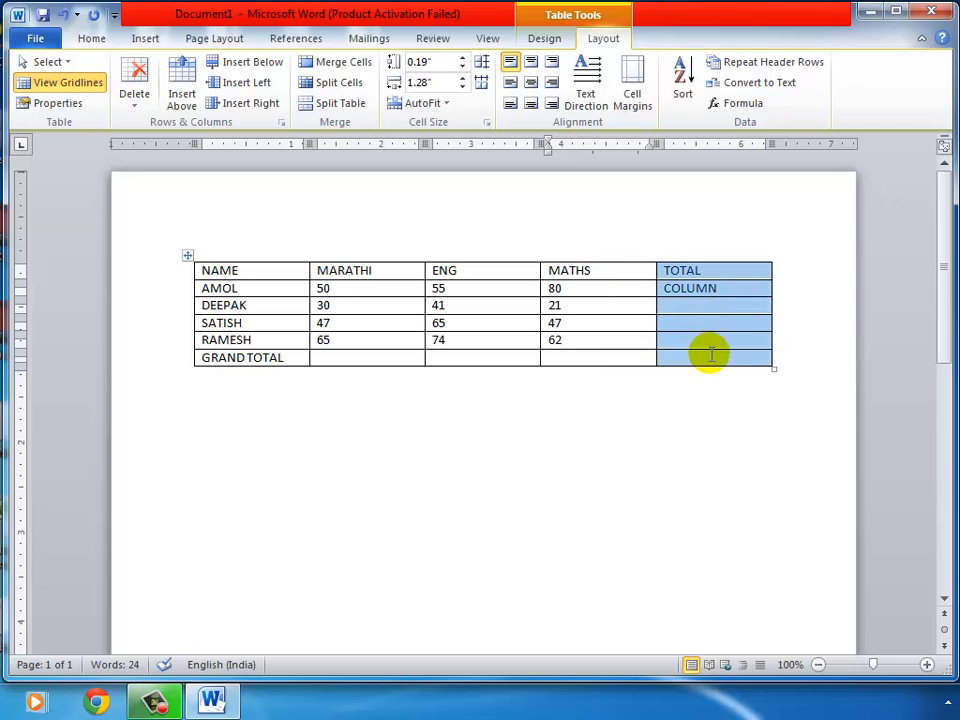
Select the NAME column, then append ' -5' after COLUMN in AMOL's TOTAL cell
click(686, 290)
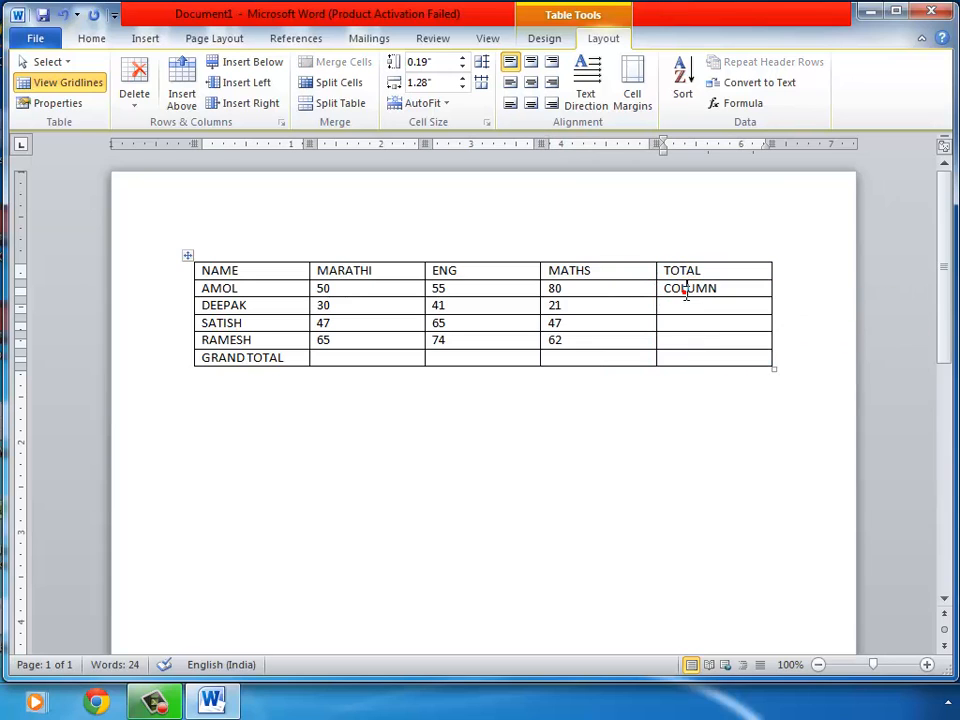
click(281, 254)
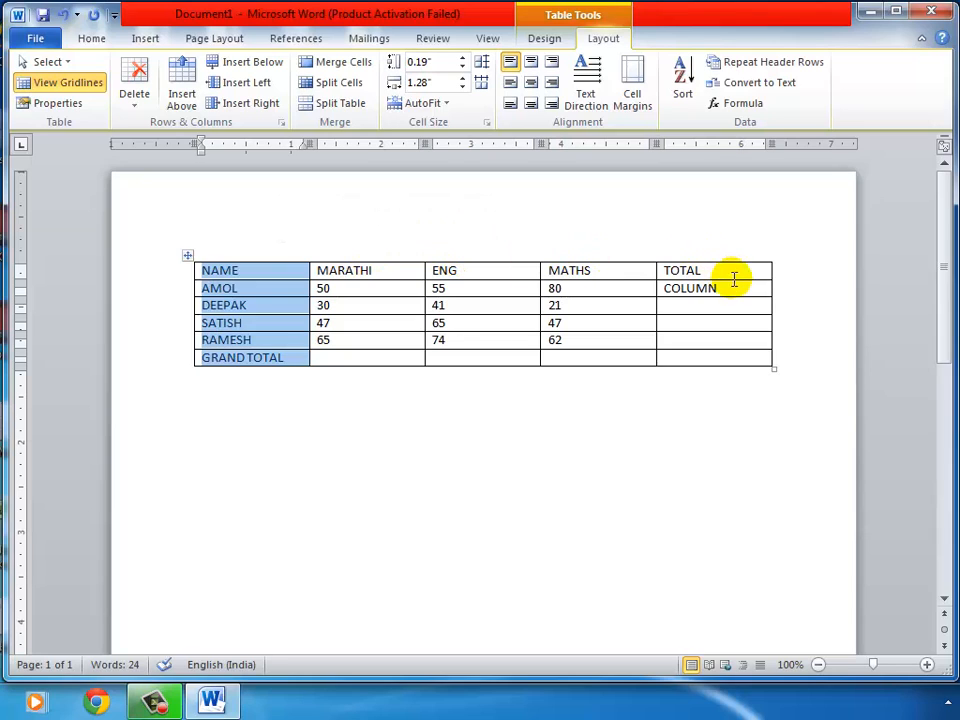
click(734, 284)
text(-5)
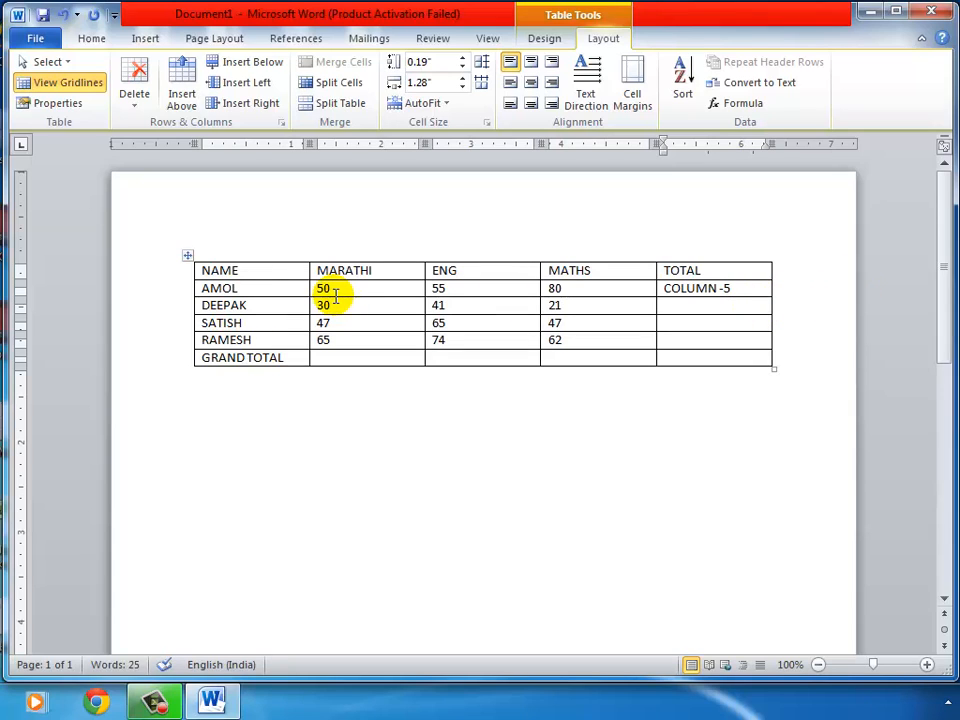
Select the NAME and MARATHI columns, then move into DEEPAK's TOTAL cell
drag(292, 272, 300, 350)
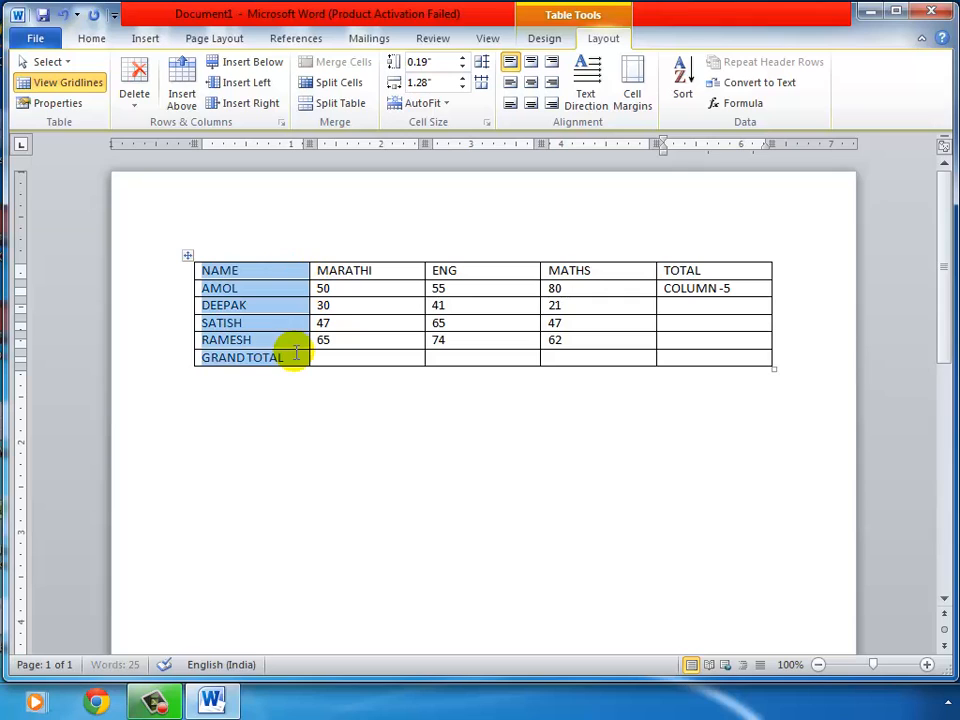
click(377, 272)
drag(377, 272, 377, 349)
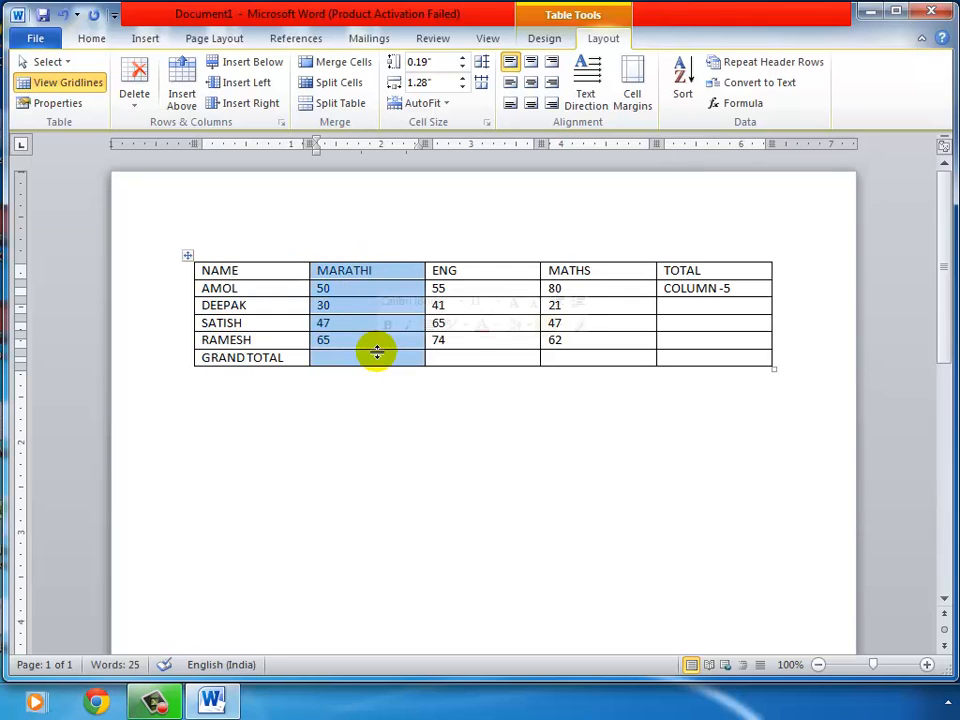
click(672, 305)
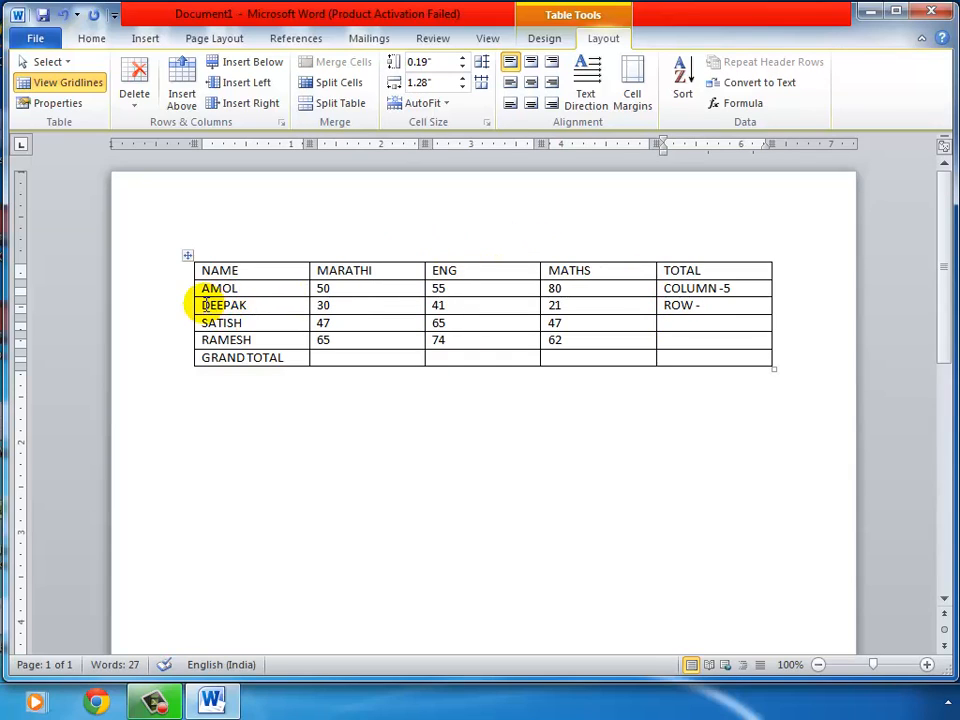
Drag-select the DEEPAK, SATISH, header and GRAND TOTAL rows one at a time
drag(205, 305, 696, 304)
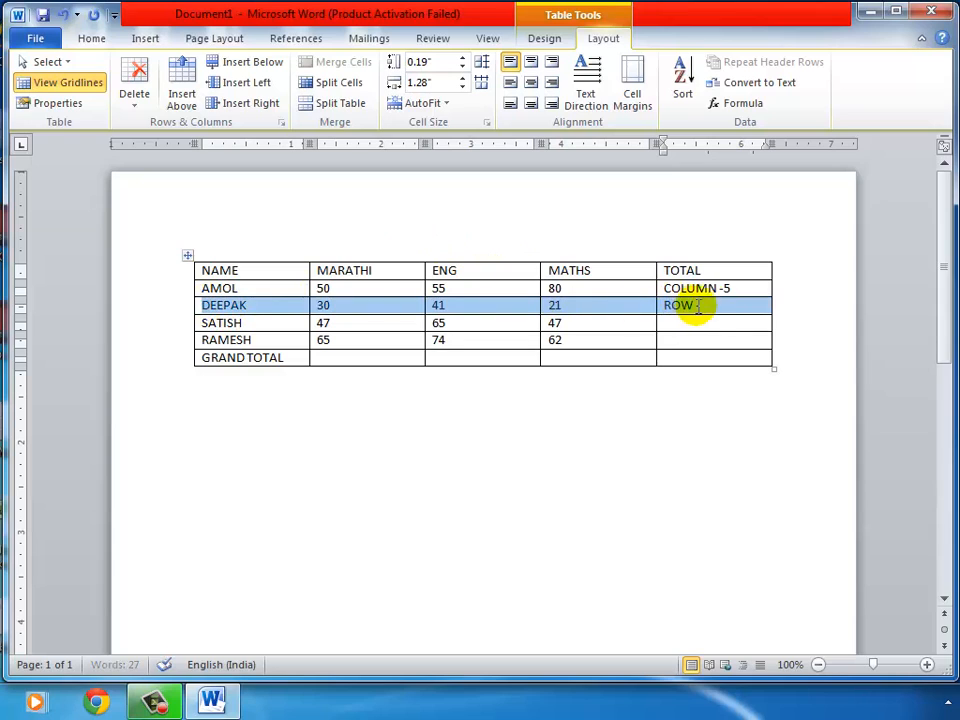
click(345, 323)
drag(203, 323, 673, 328)
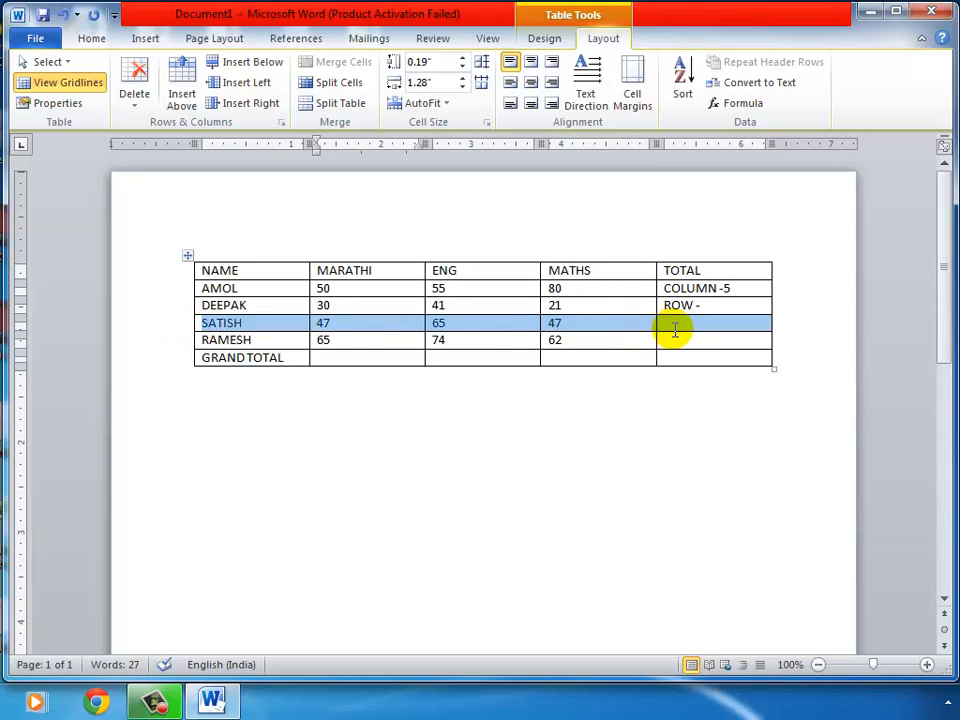
click(496, 308)
drag(201, 270, 677, 264)
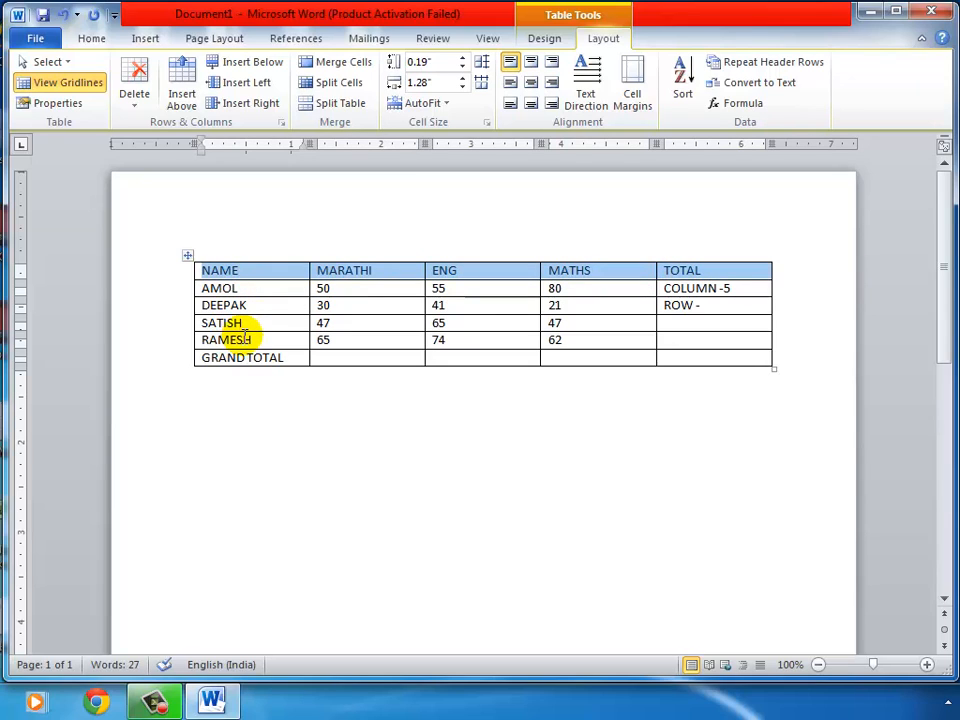
drag(203, 358, 671, 364)
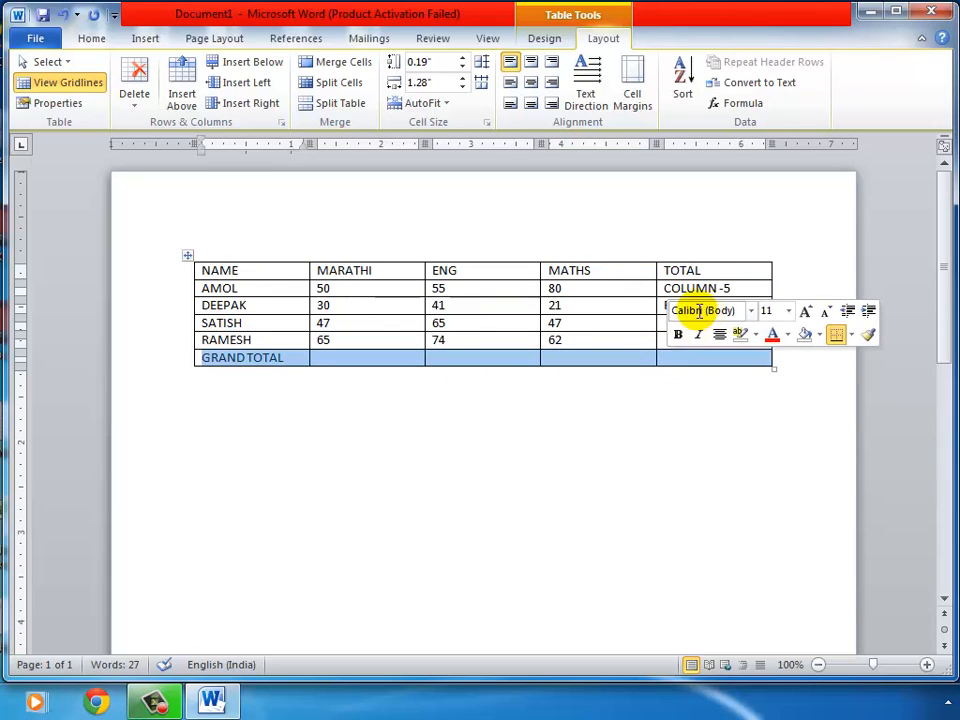
Finish DEEPAK's TOTAL cell as 'ROW - 6' and select the NAME column
click(640, 312)
text(6)
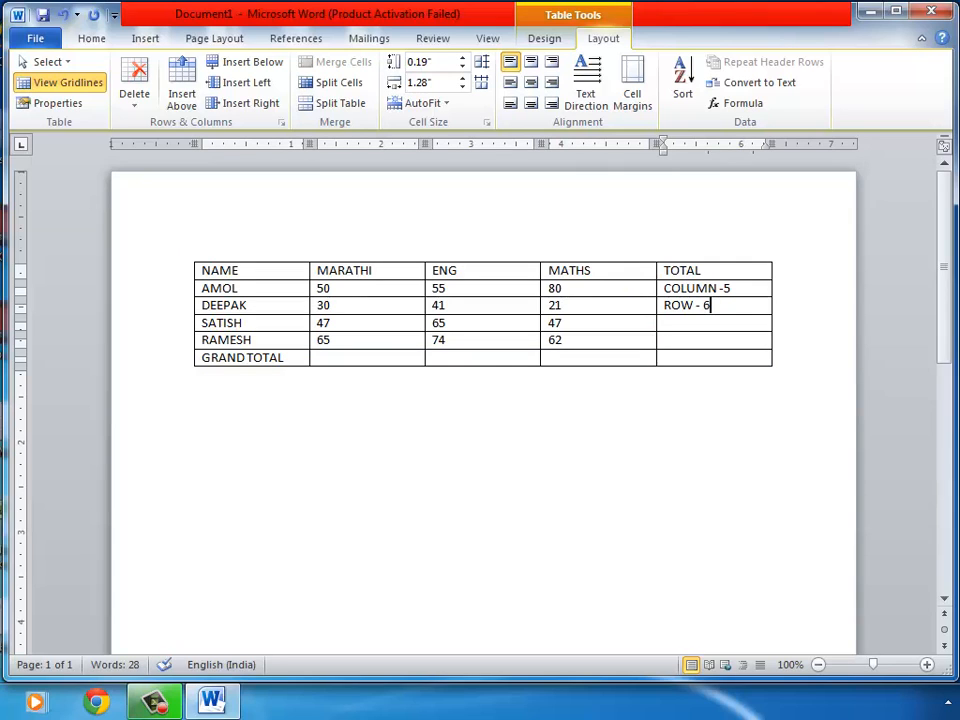
click(266, 248)
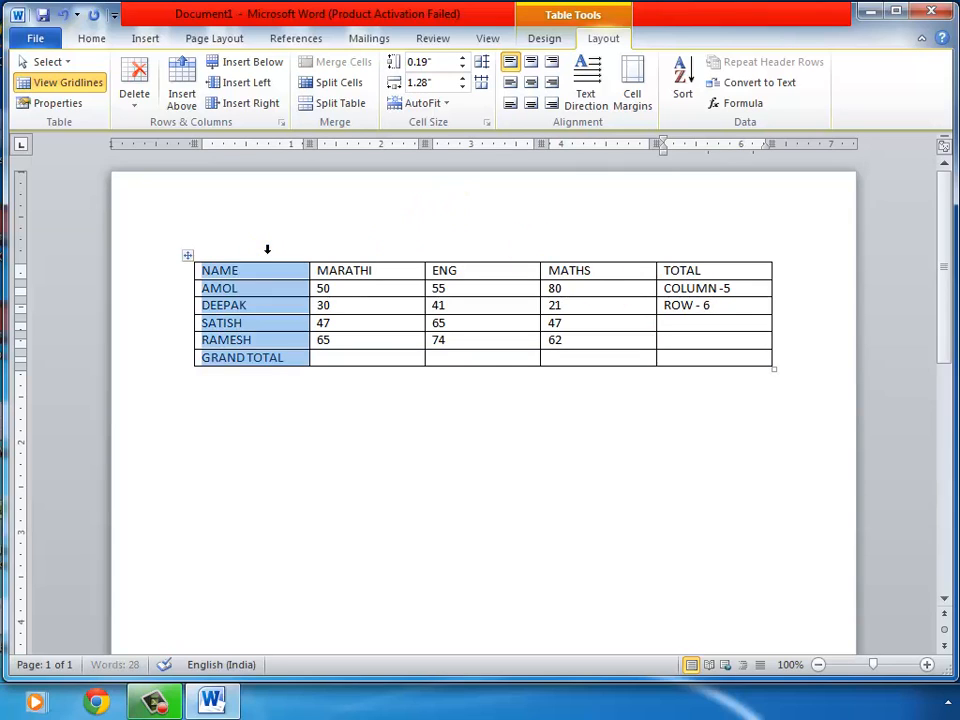
Select the whole AMOL row, then write CELL in SATISH's TOTAL cell
click(354, 251)
click(291, 287)
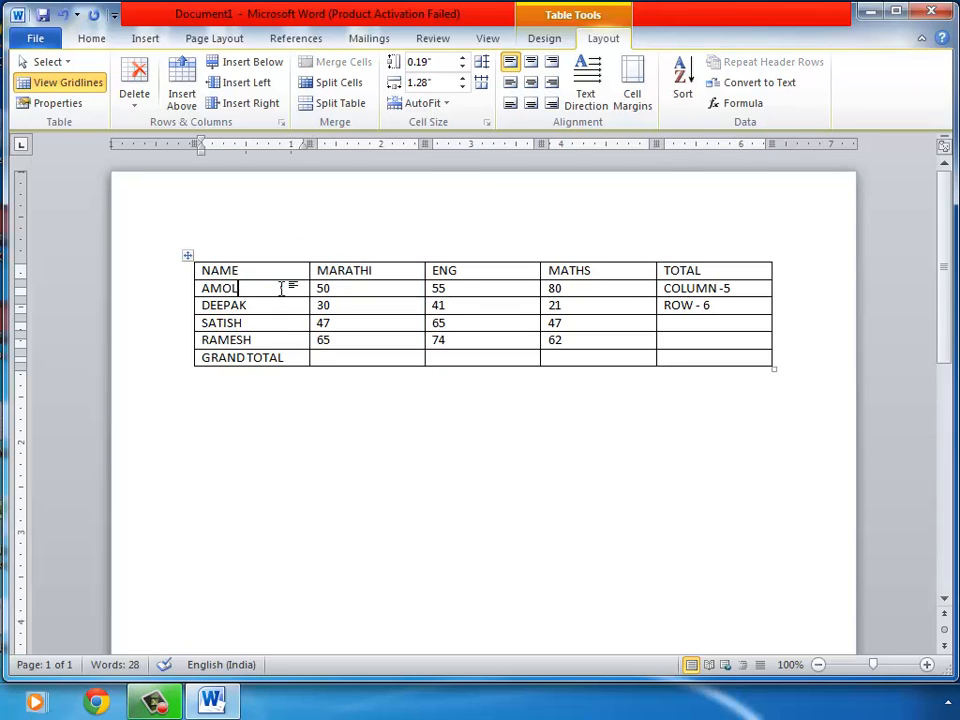
drag(204, 288, 707, 285)
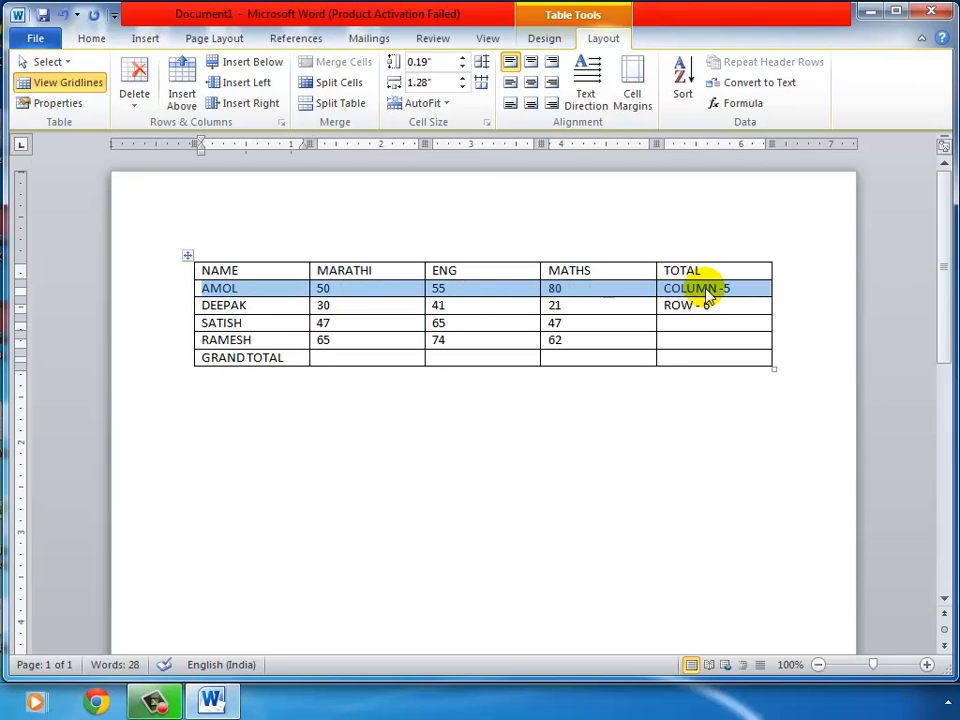
click(670, 324)
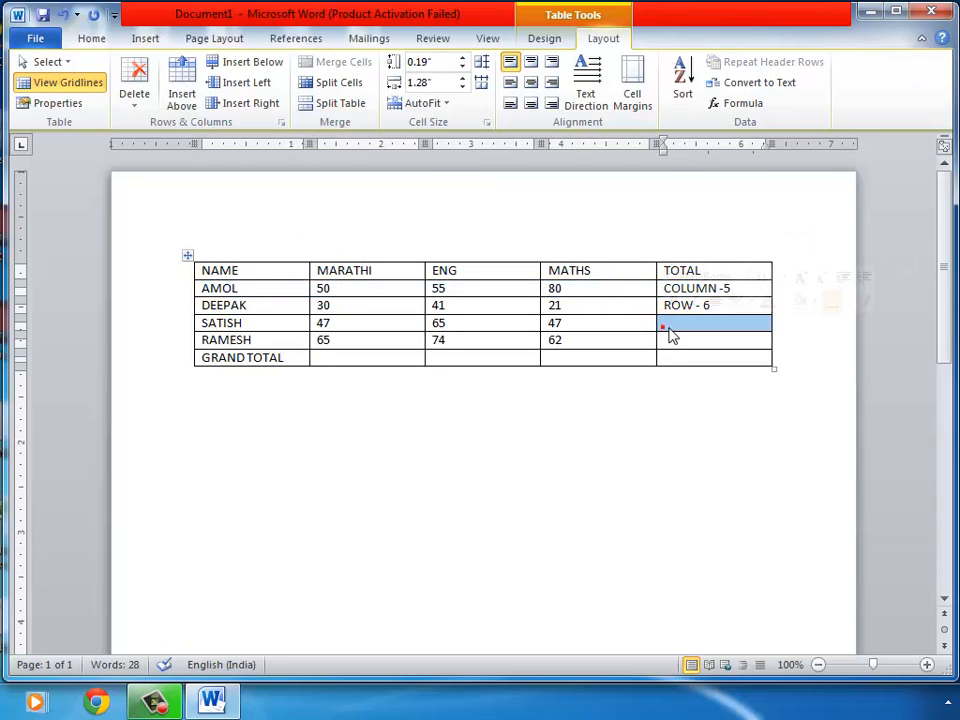
text(CELL)
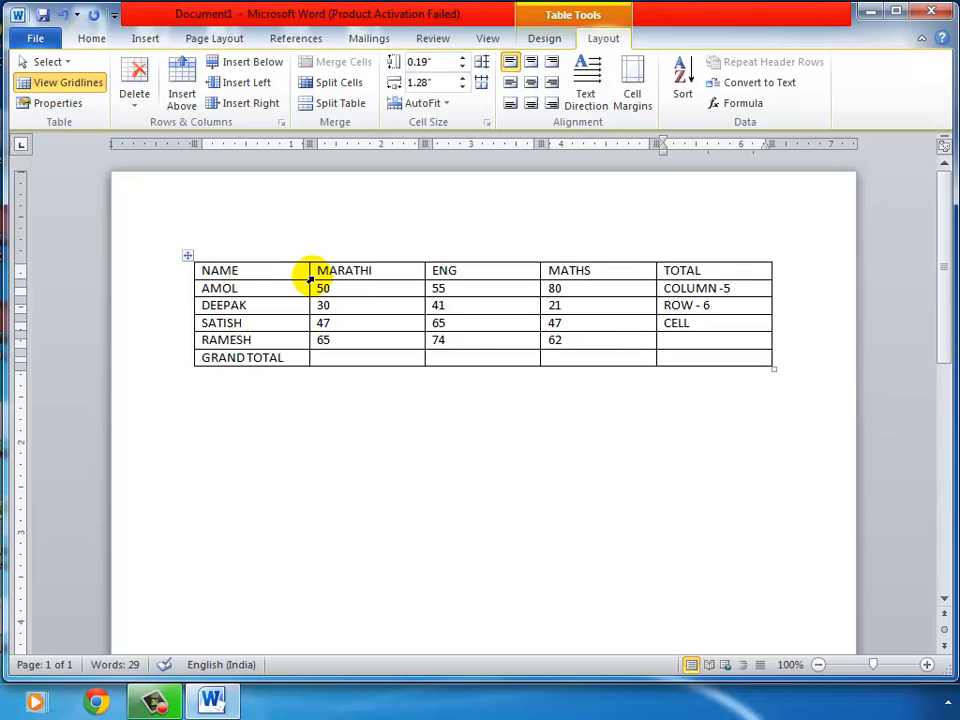
Select the MARATHI and MATHS header cells individually, then write TABLE in RAMESH's TOTAL cell
click(310, 278)
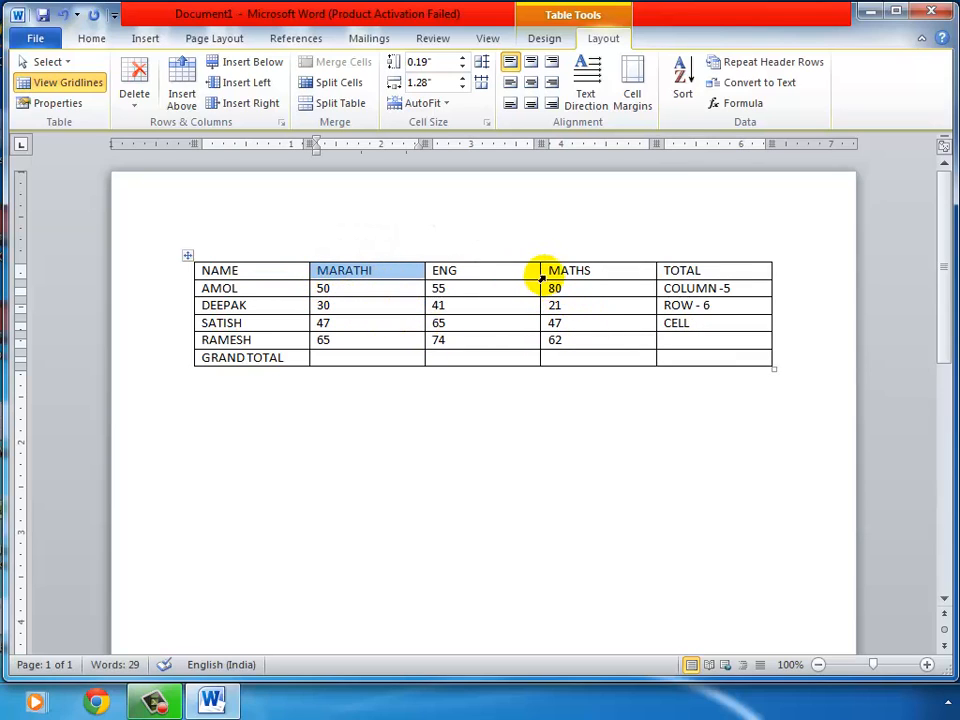
click(541, 276)
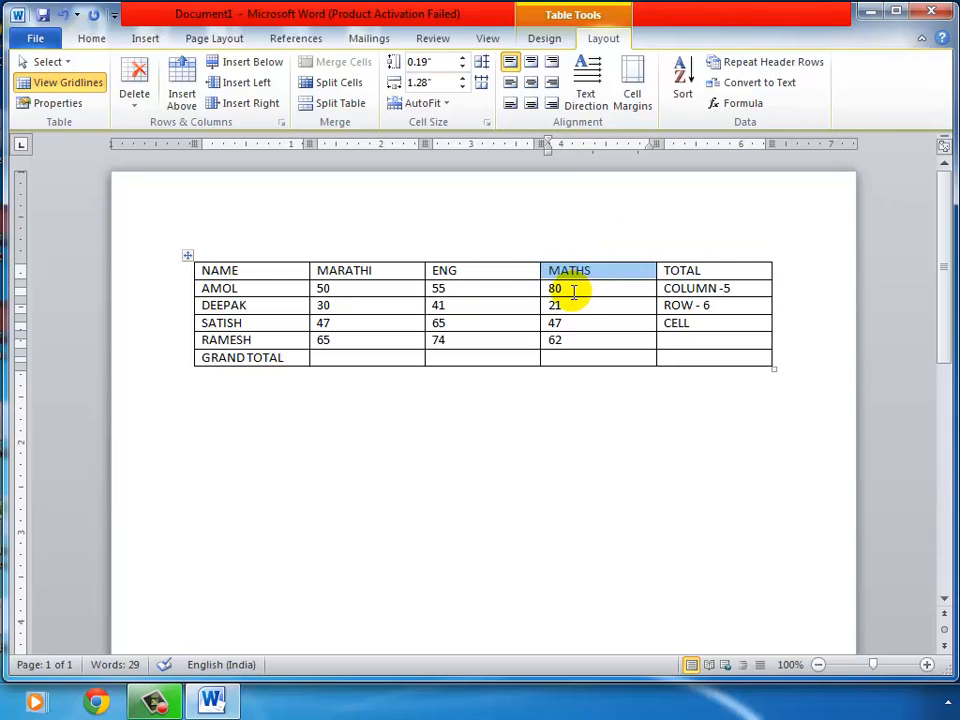
click(566, 288)
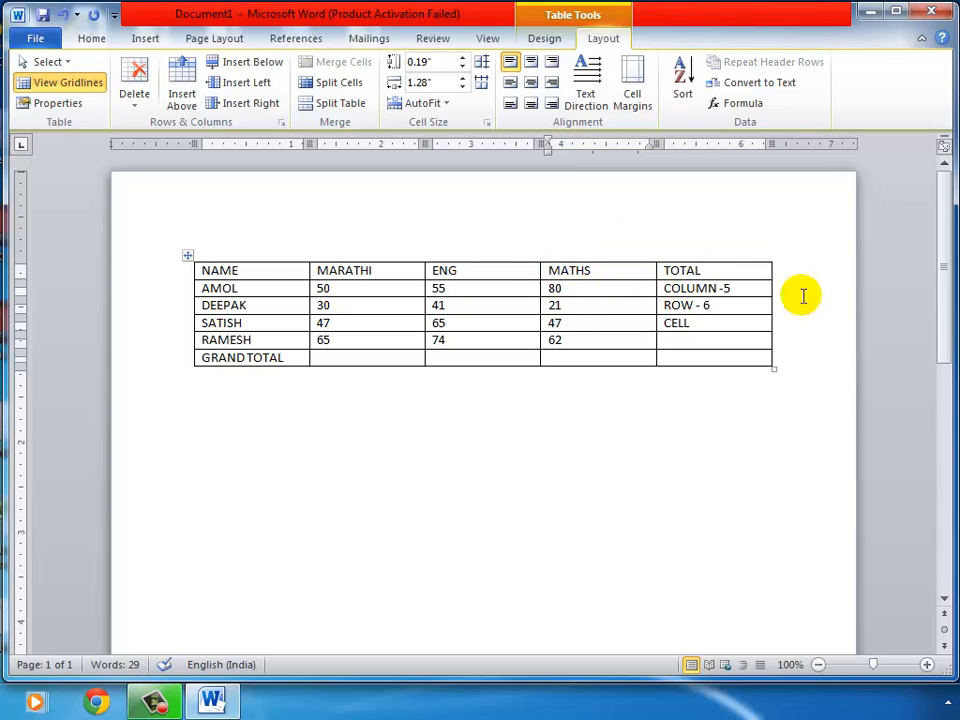
click(717, 340)
text(TABLE)
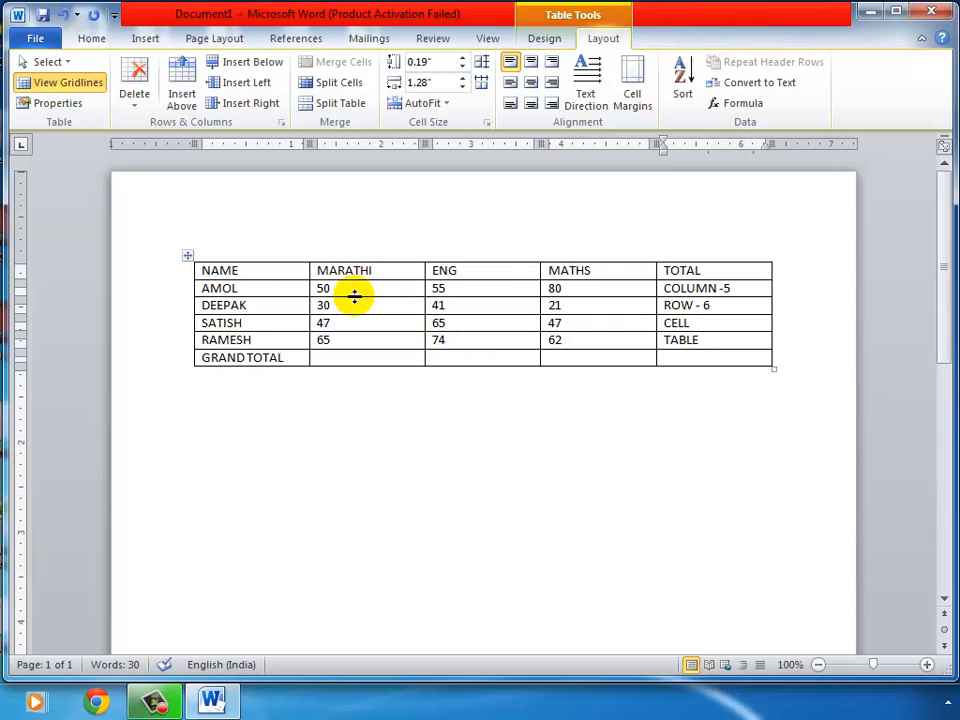
triple_click(751, 289)
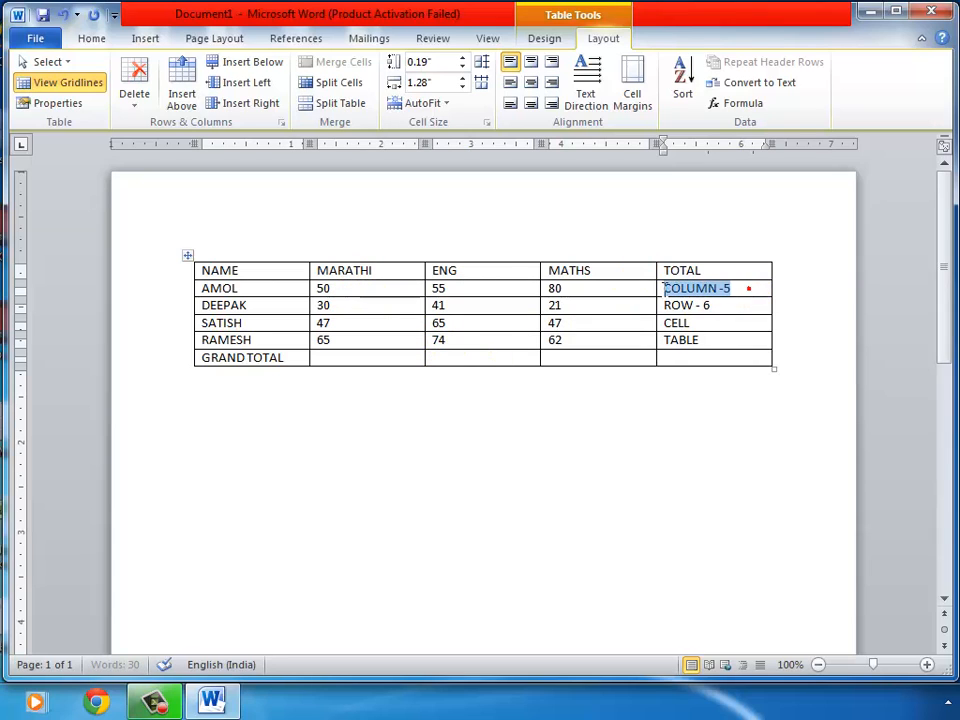
triple_click(736, 303)
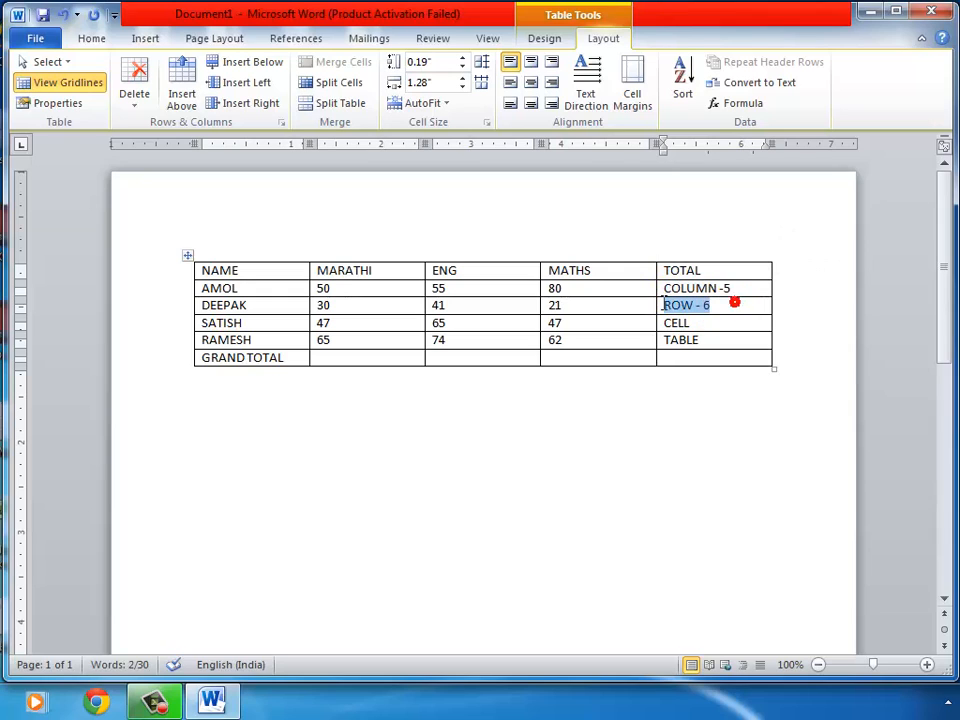
click(730, 342)
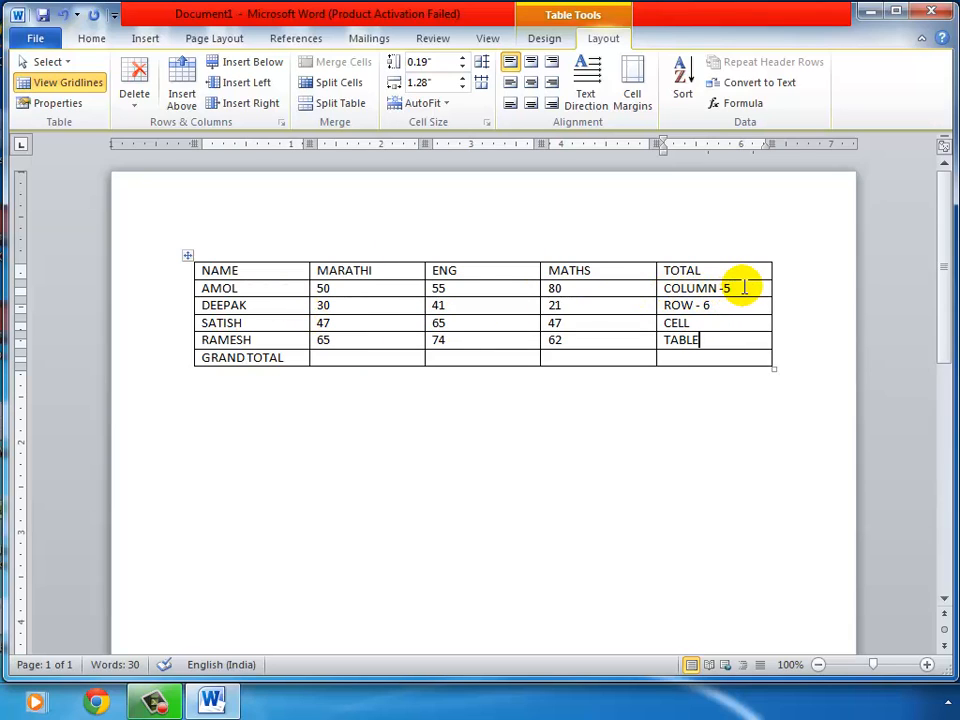
drag(744, 288, 665, 288)
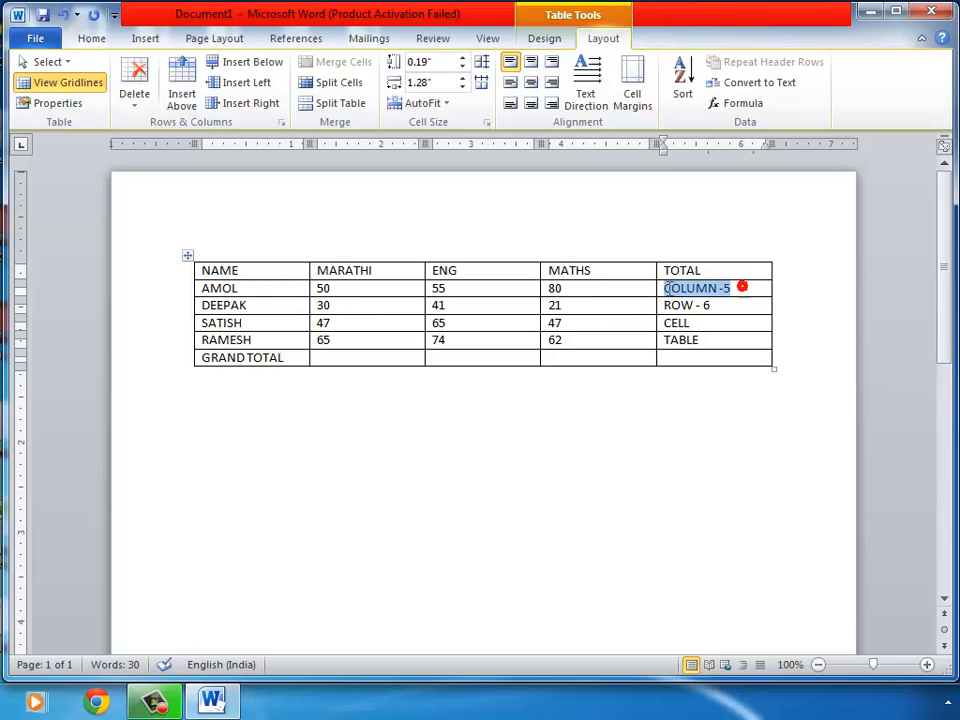
click(687, 360)
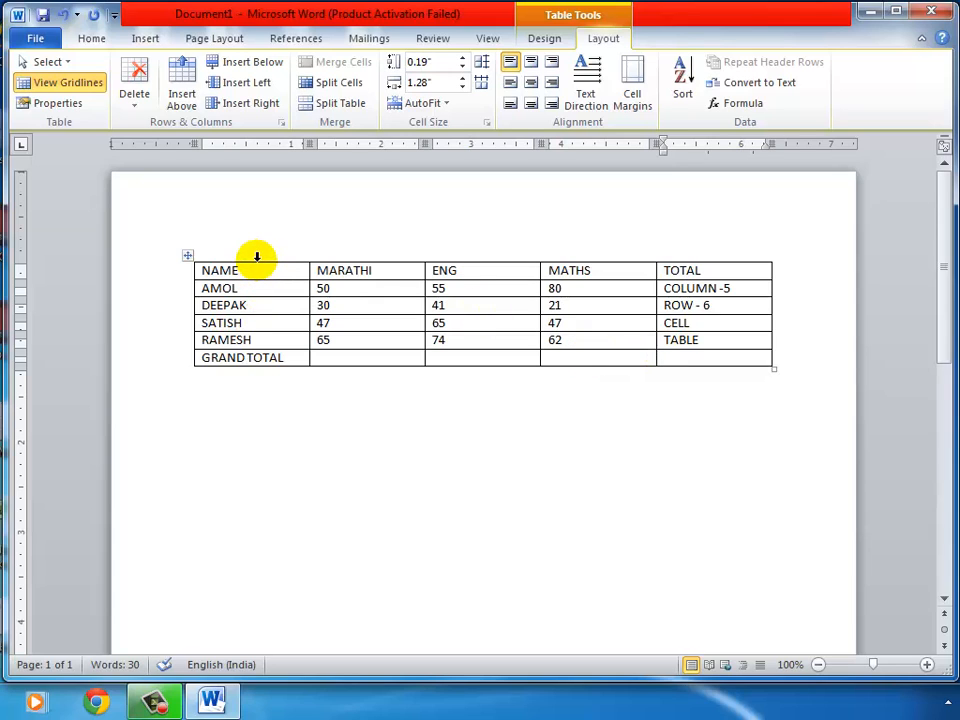
Select the NAME, MARATHI and ENG columns one after another by clicking and dragging
click(257, 257)
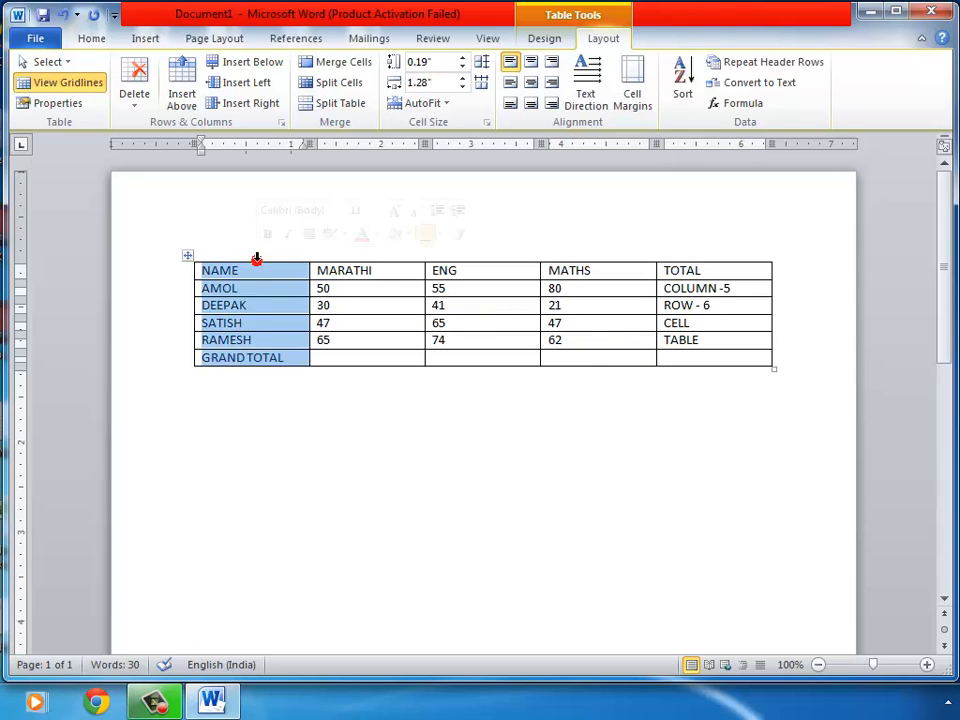
click(350, 257)
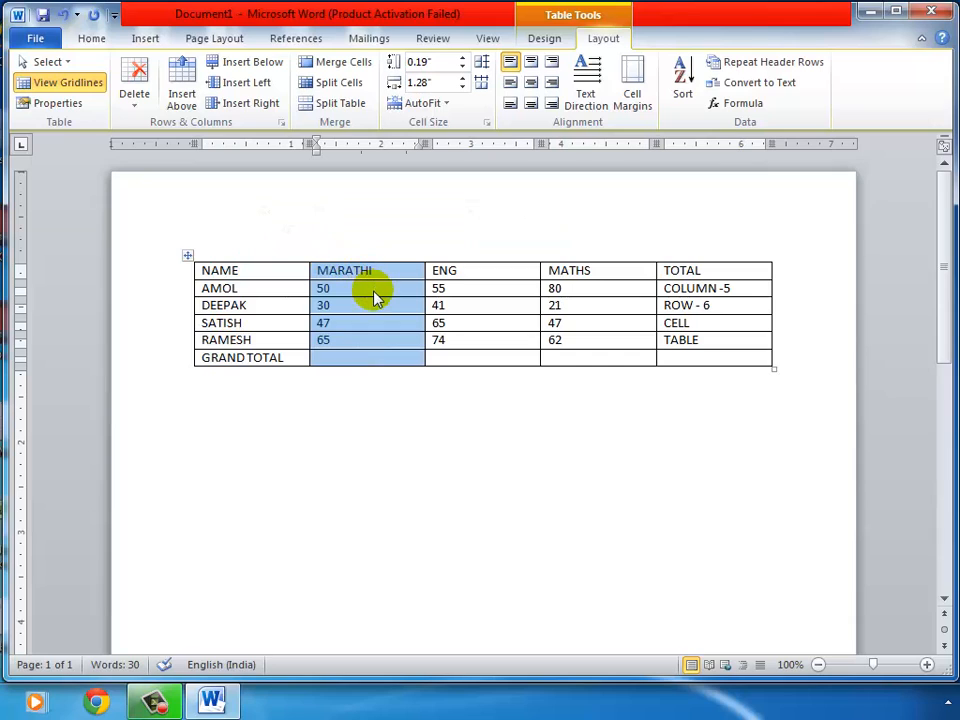
click(372, 292)
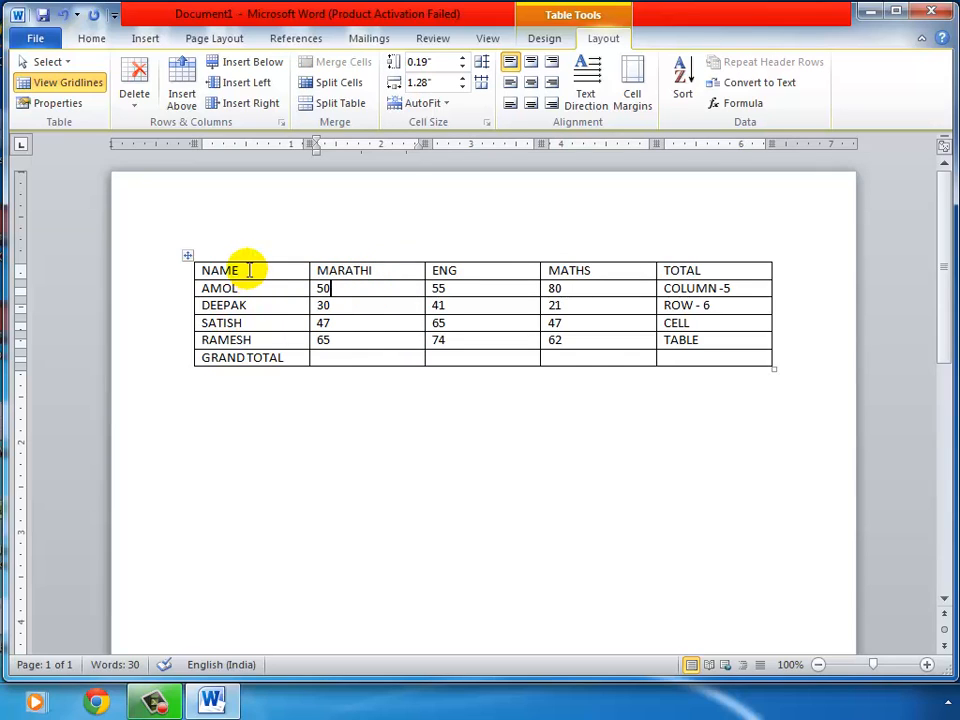
drag(249, 270, 251, 357)
click(493, 268)
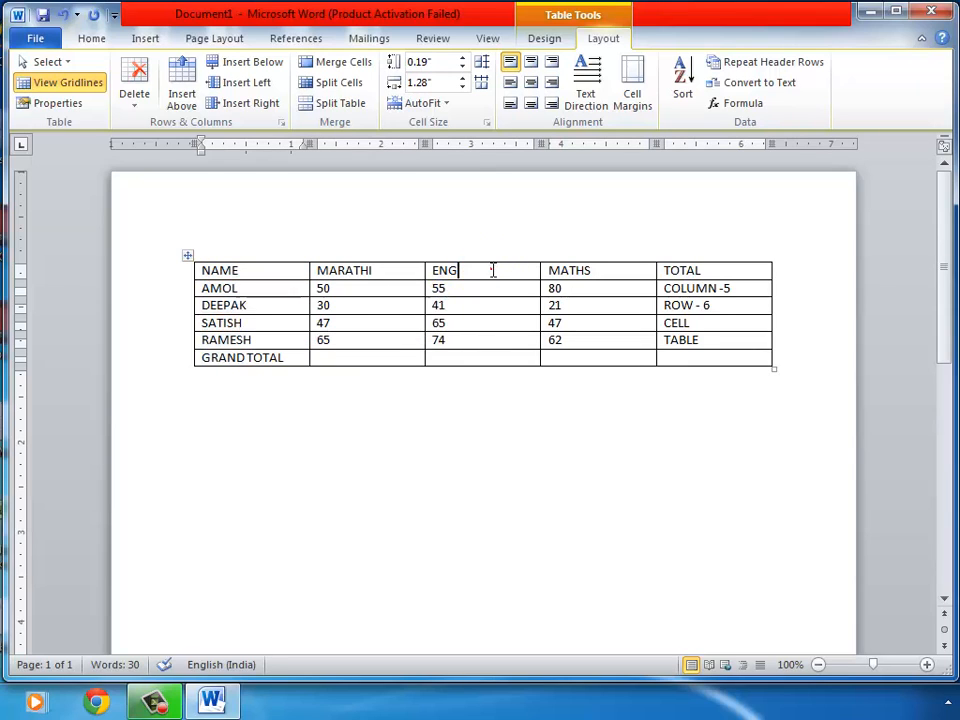
drag(493, 270, 497, 358)
click(364, 288)
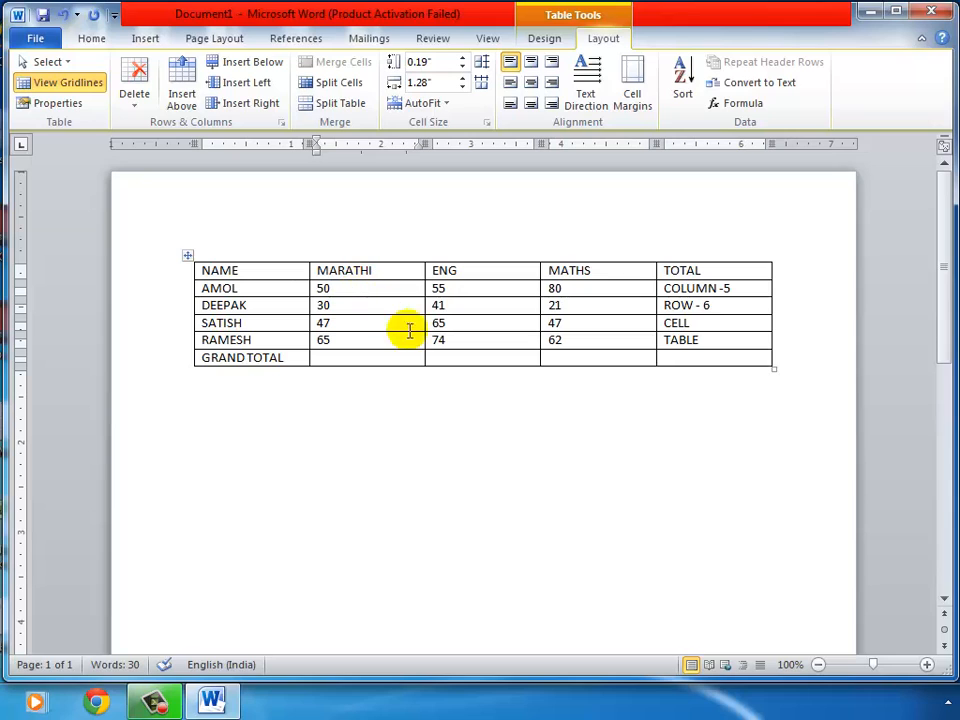
Select the MARATHI column via Layout > Select, then drag-select the header row
click(406, 272)
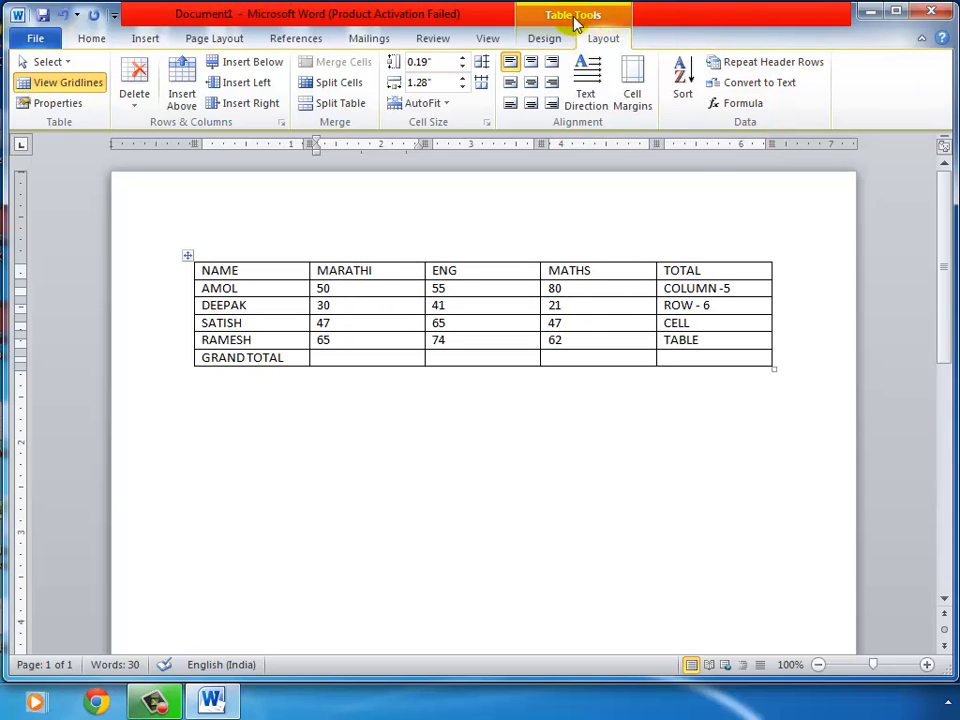
click(50, 62)
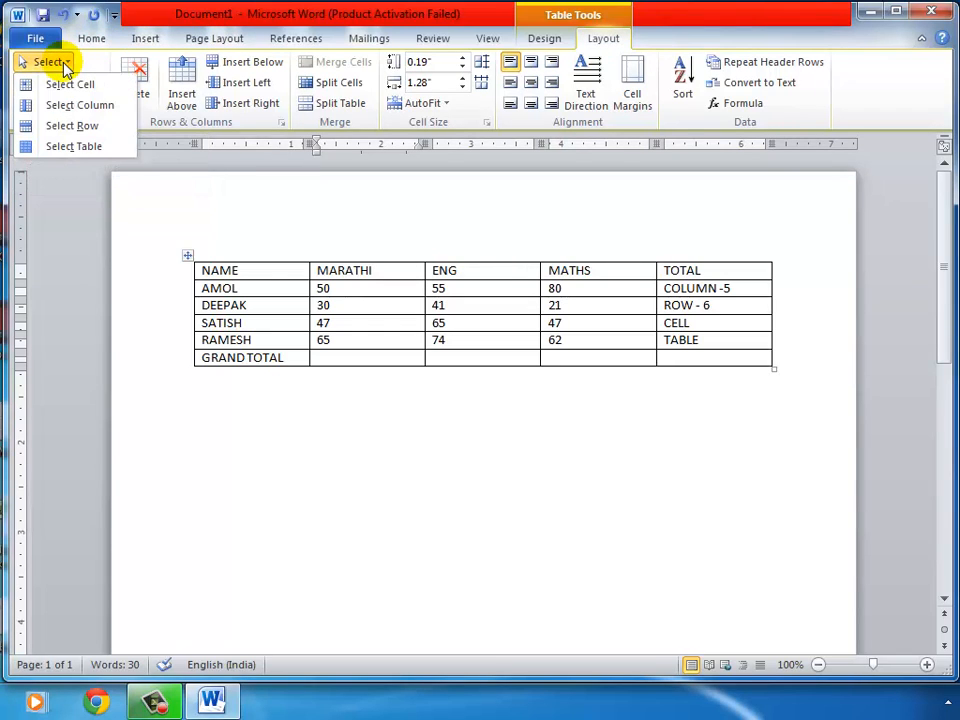
click(116, 106)
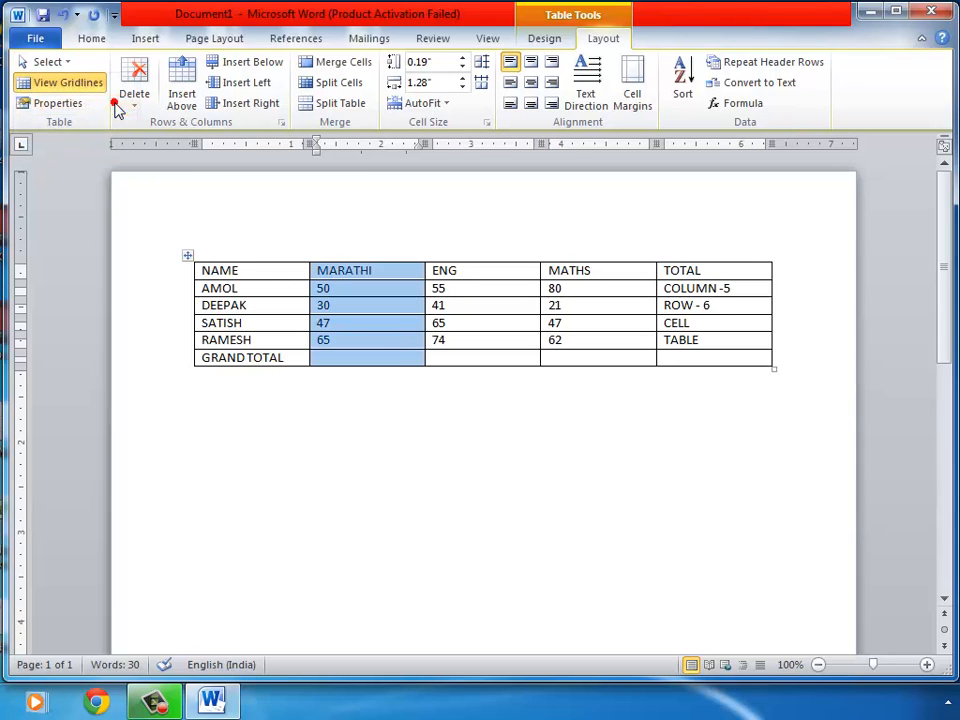
click(356, 293)
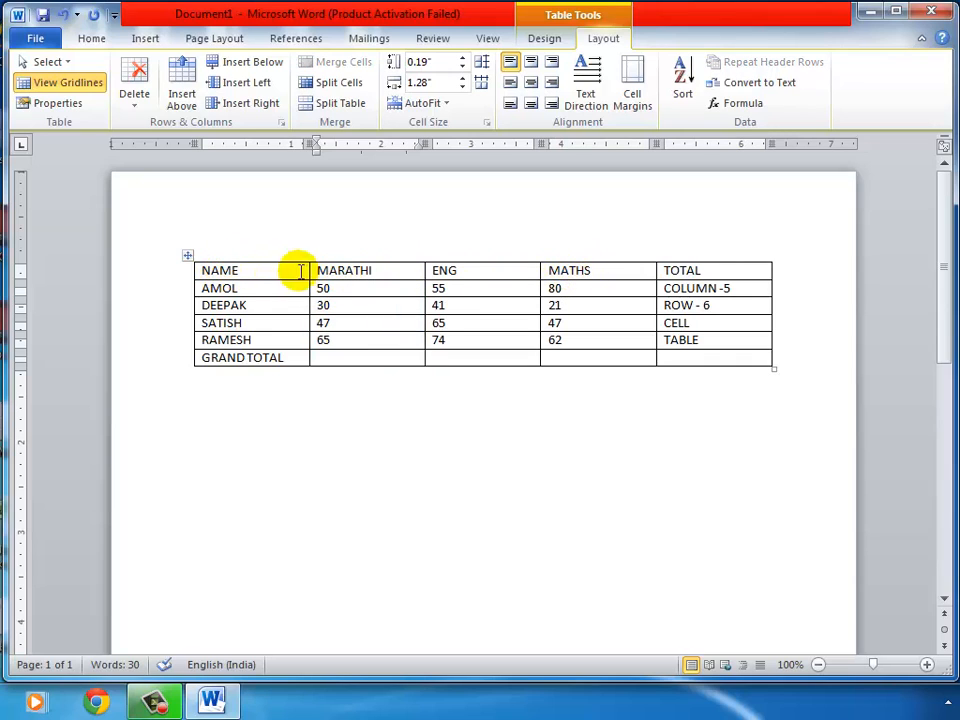
drag(203, 268, 672, 272)
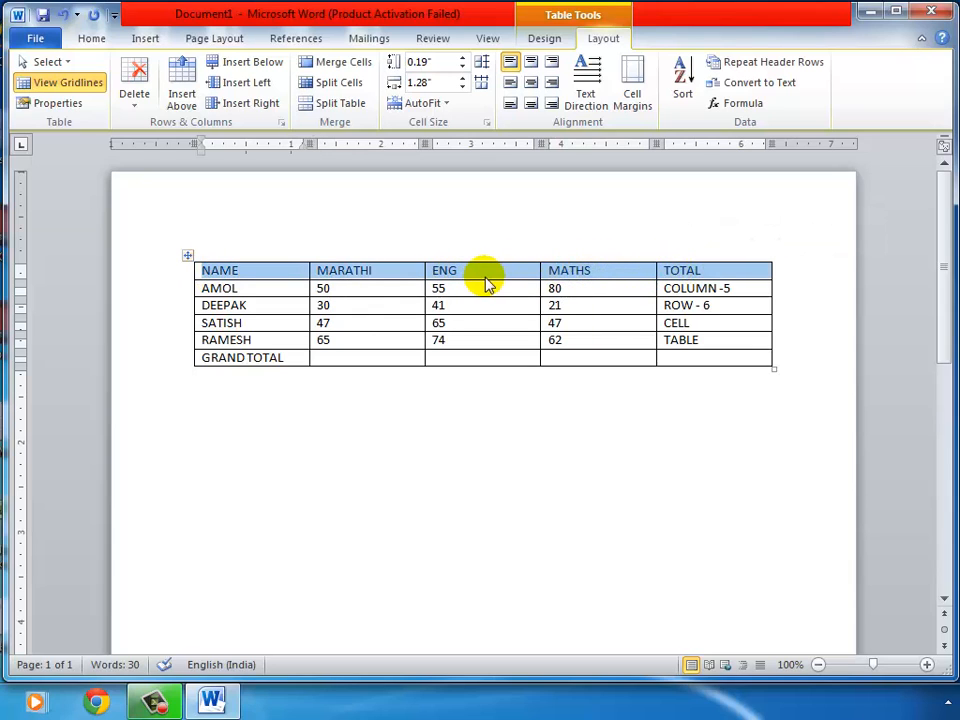
click(489, 274)
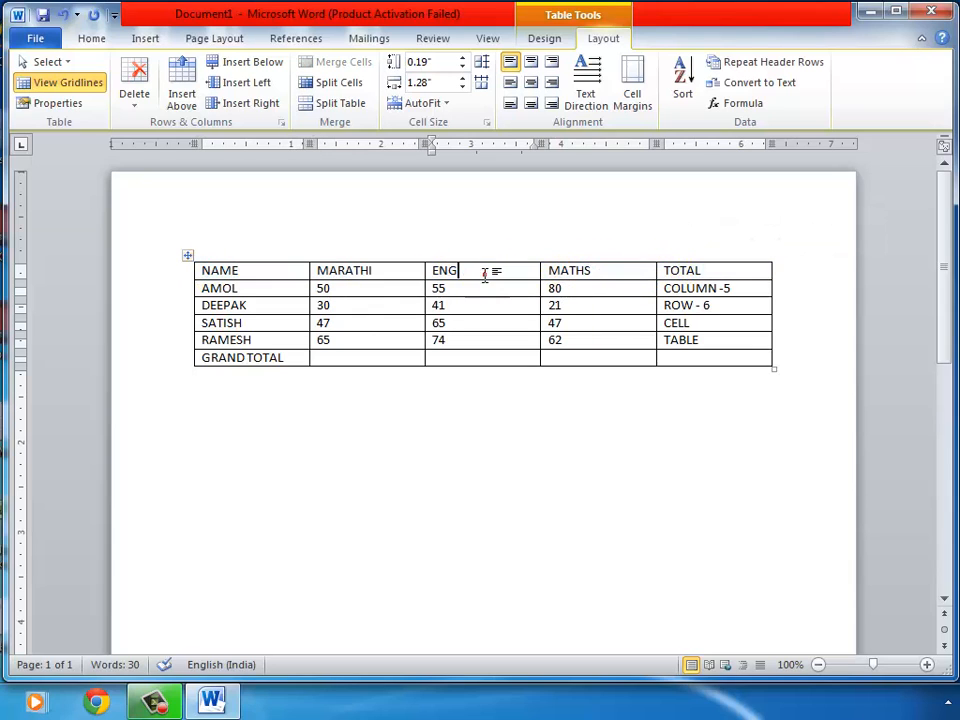
click(389, 270)
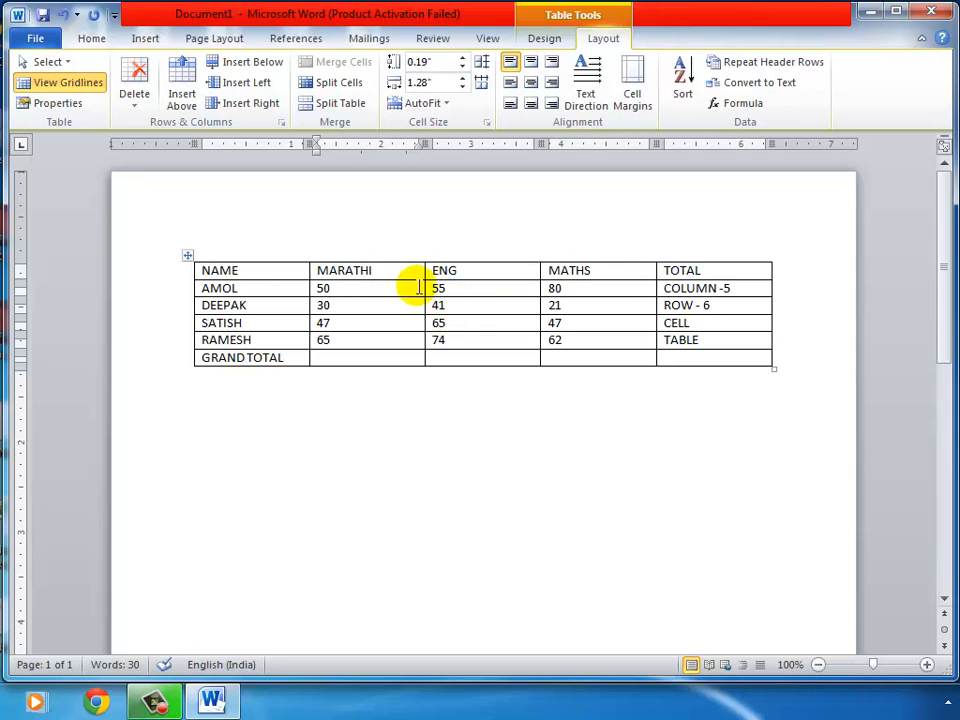
click(68, 66)
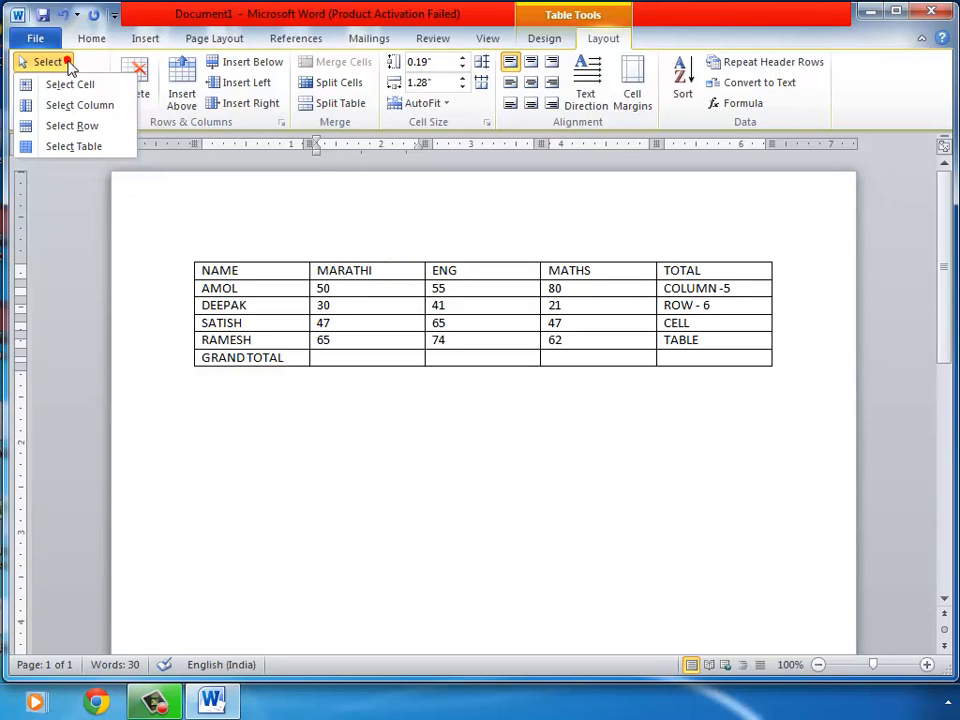
Use Layout > Select to select the header row, the MARATHI cell, then the whole table, deselecting each
click(99, 127)
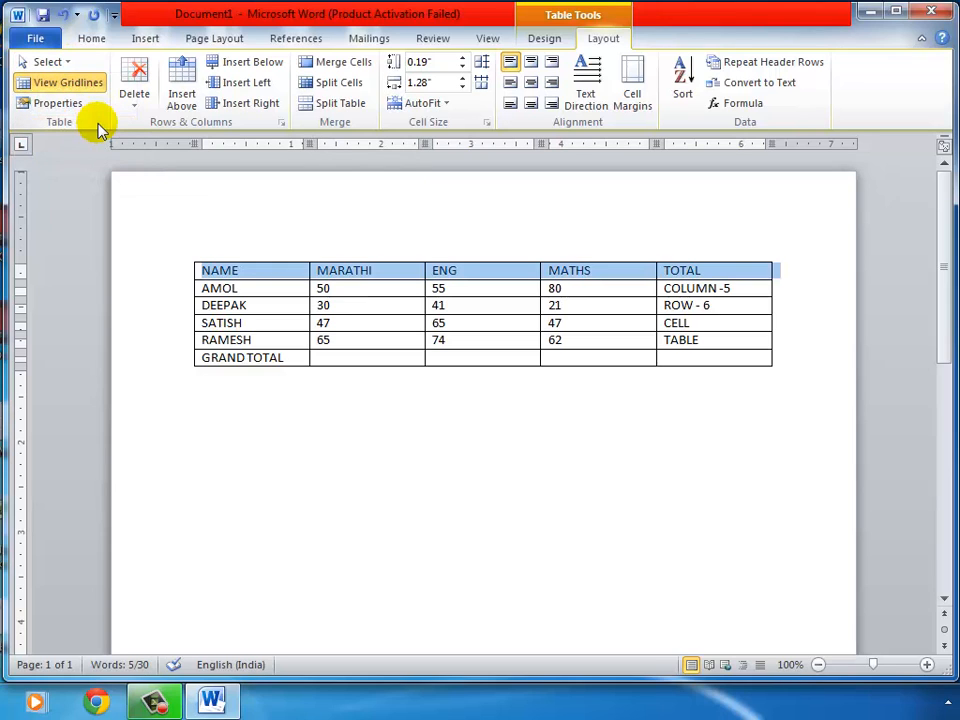
click(386, 270)
double_click(352, 270)
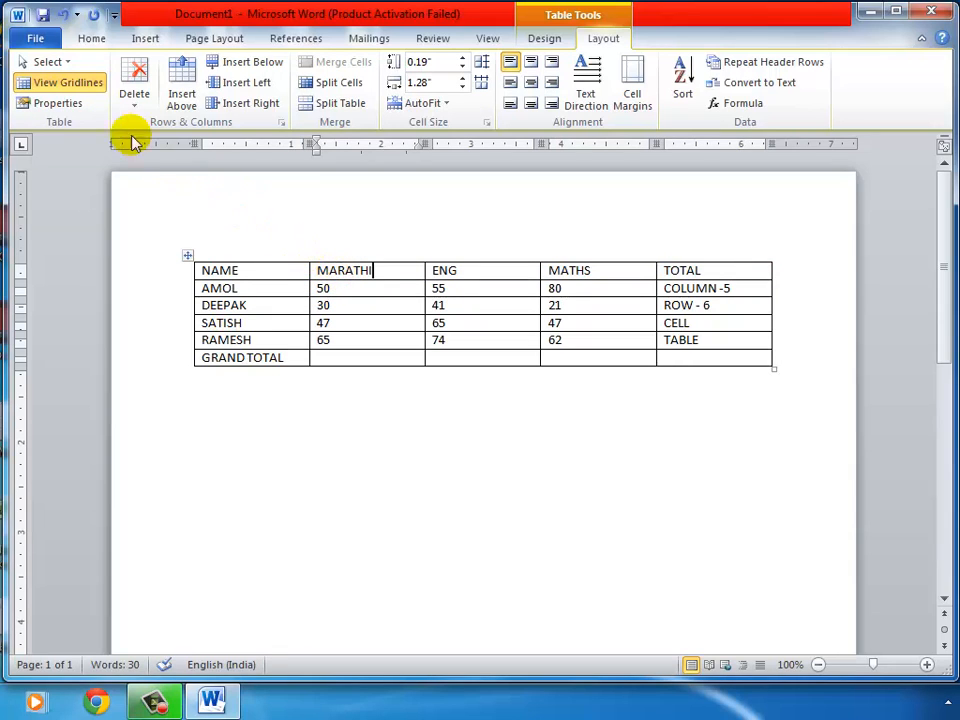
click(66, 62)
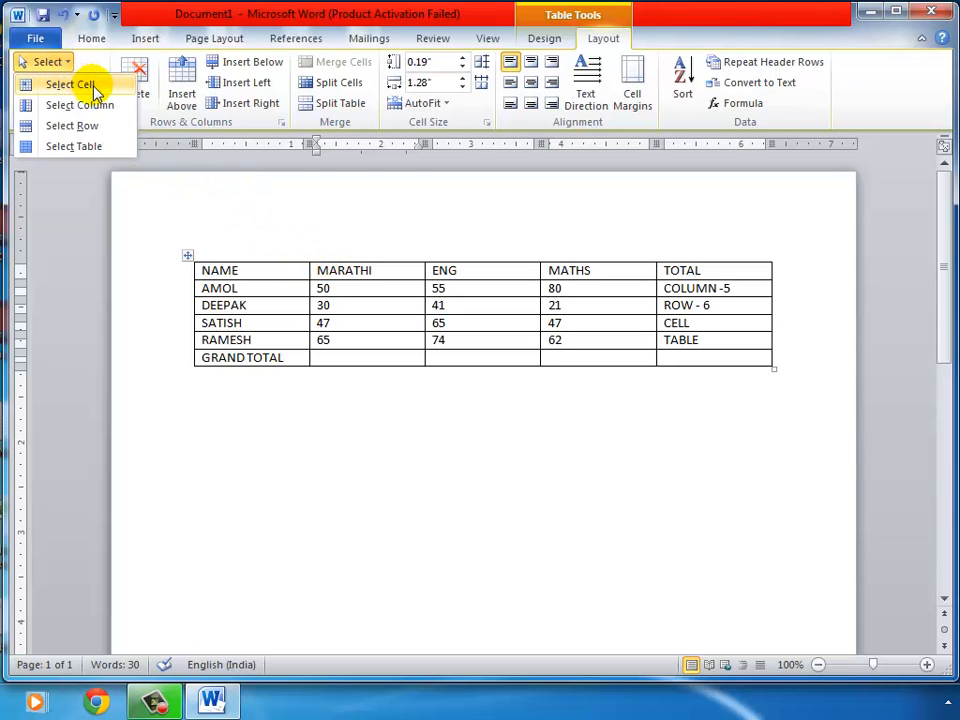
click(94, 88)
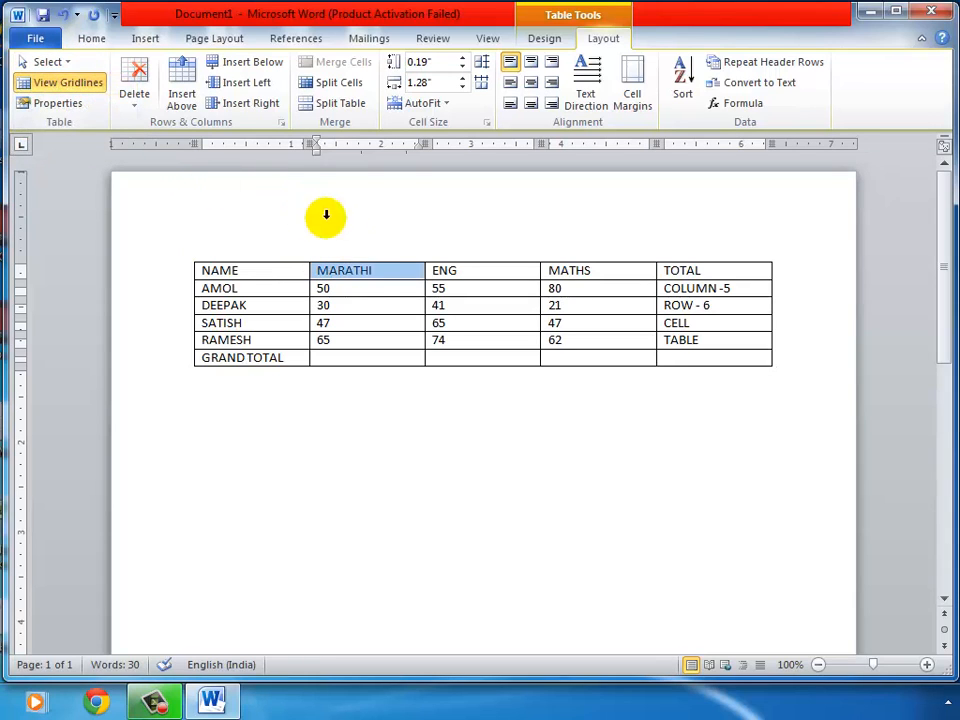
click(364, 288)
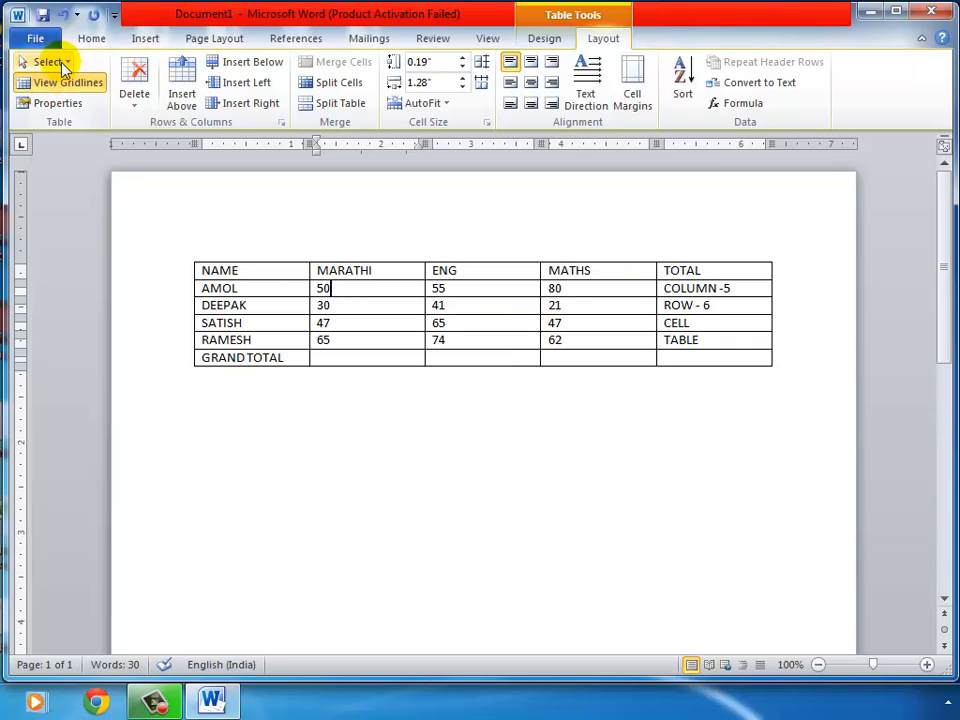
click(64, 66)
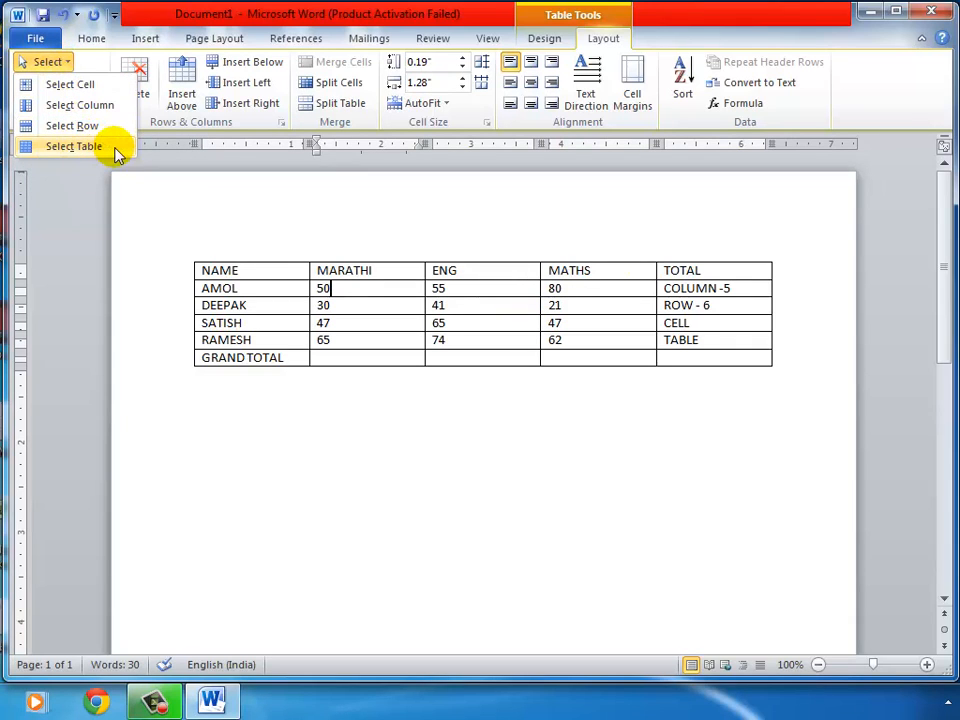
click(74, 146)
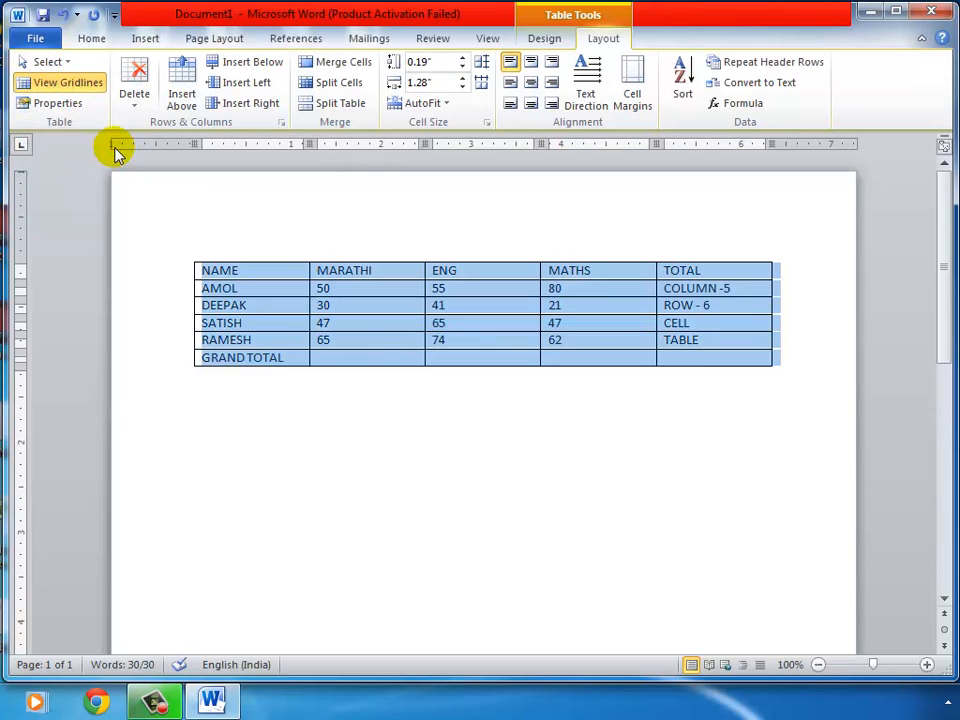
click(490, 291)
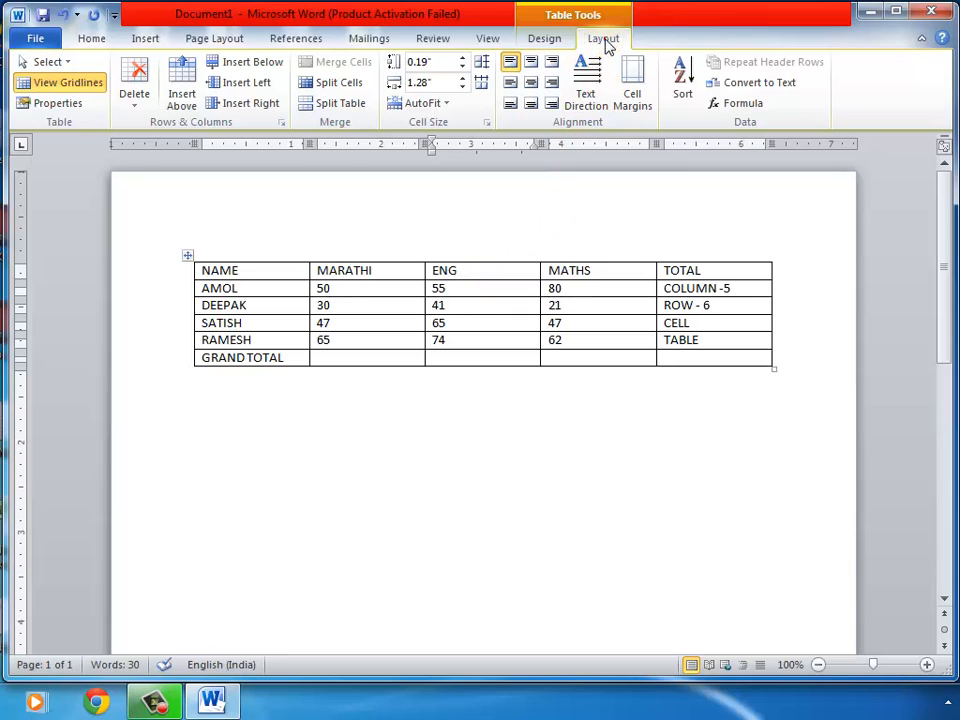
click(62, 63)
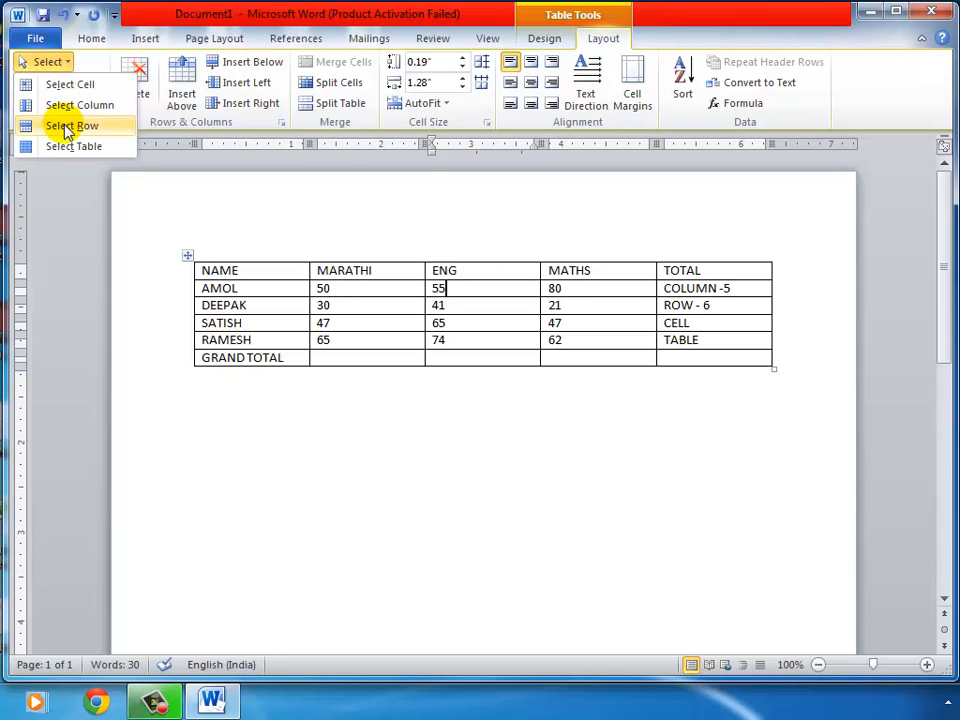
click(364, 285)
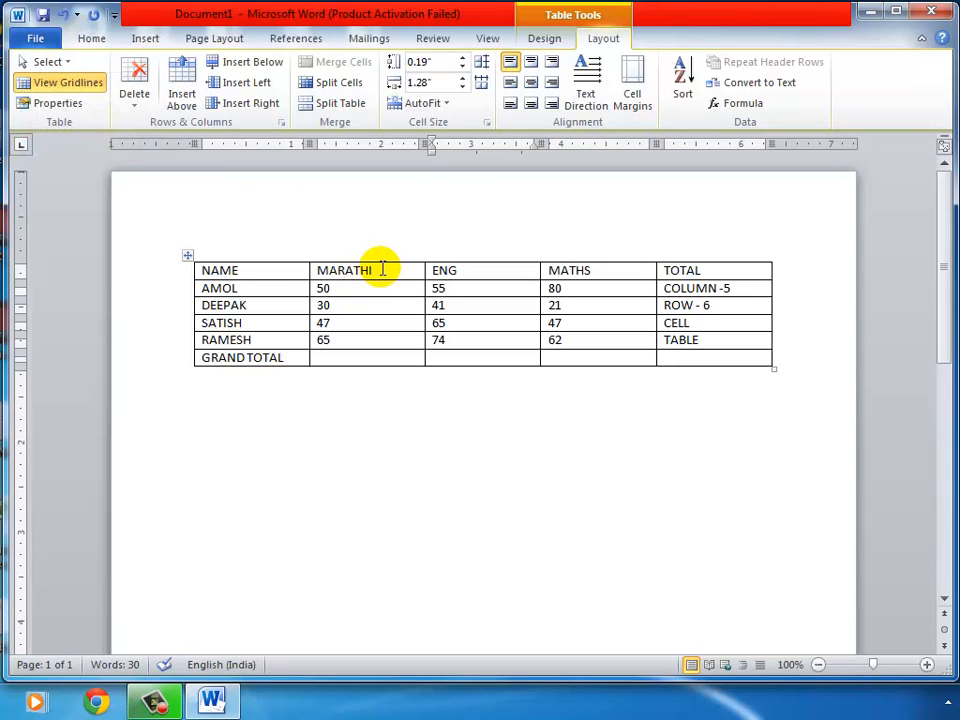
drag(377, 270, 380, 365)
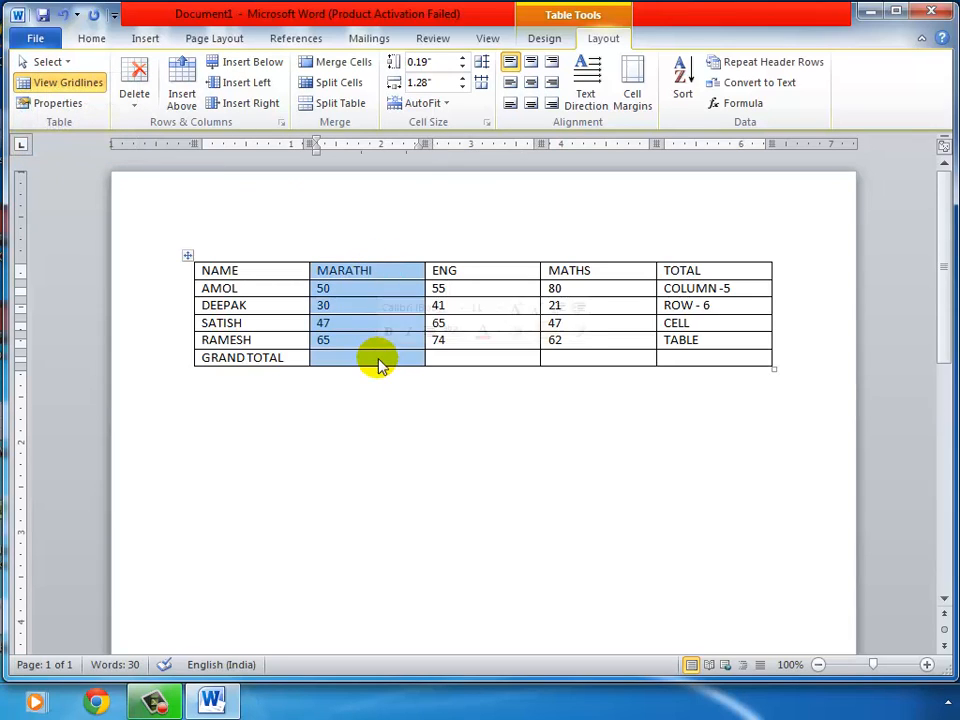
click(358, 308)
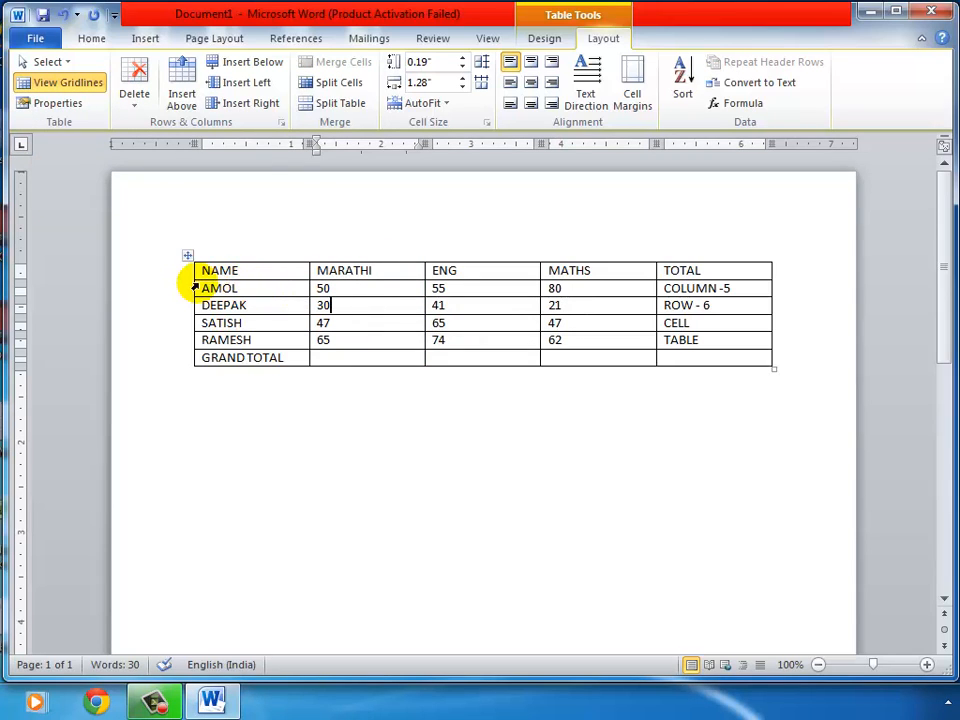
drag(197, 287, 707, 283)
click(439, 289)
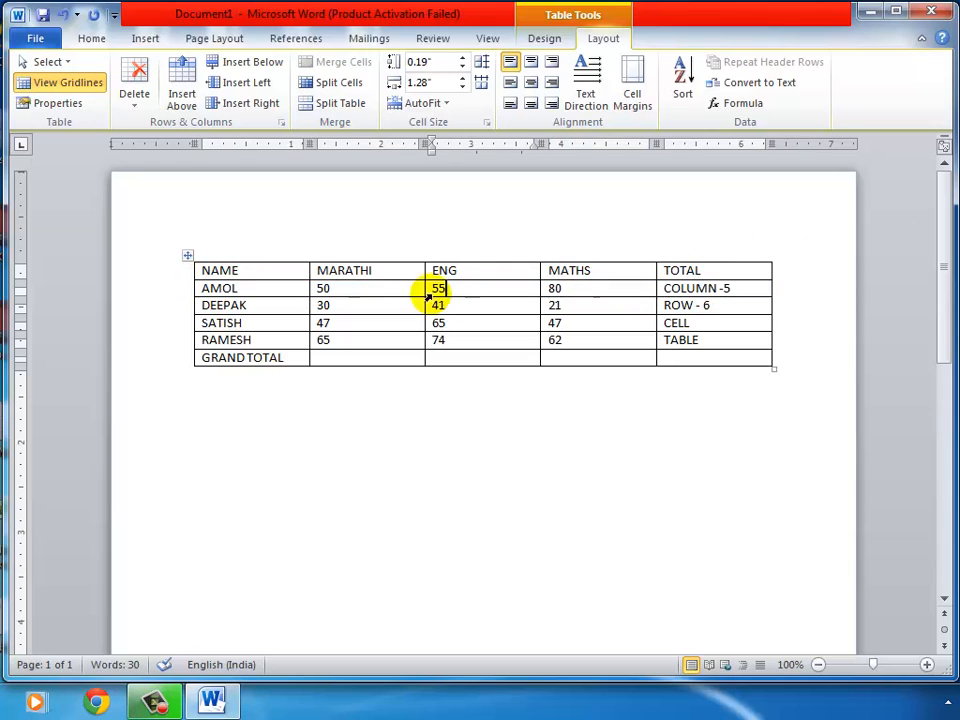
click(188, 256)
click(346, 288)
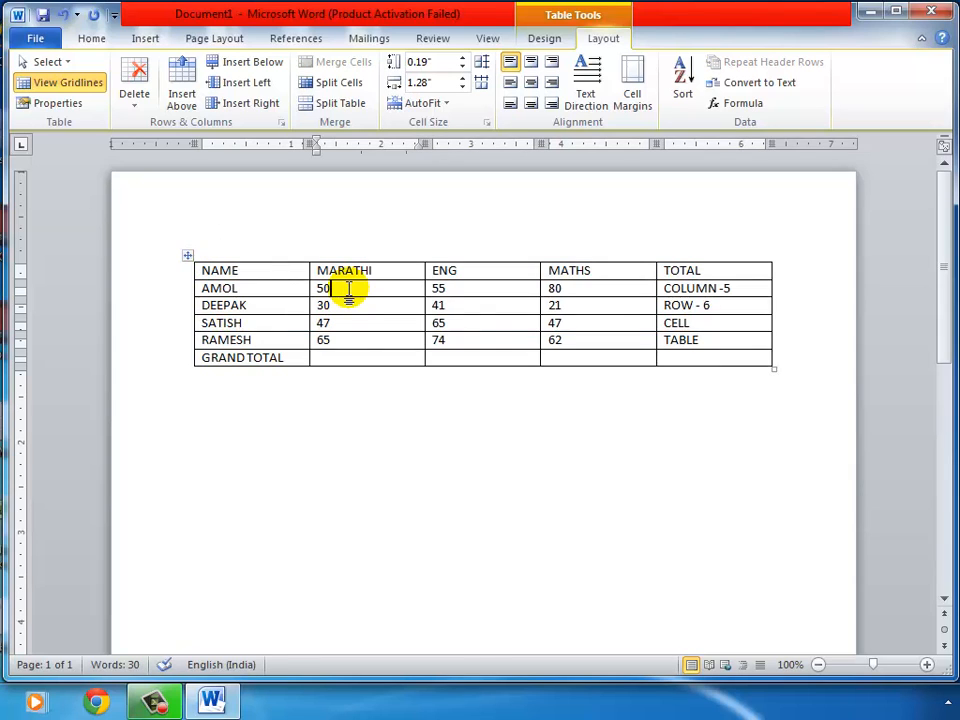
click(188, 255)
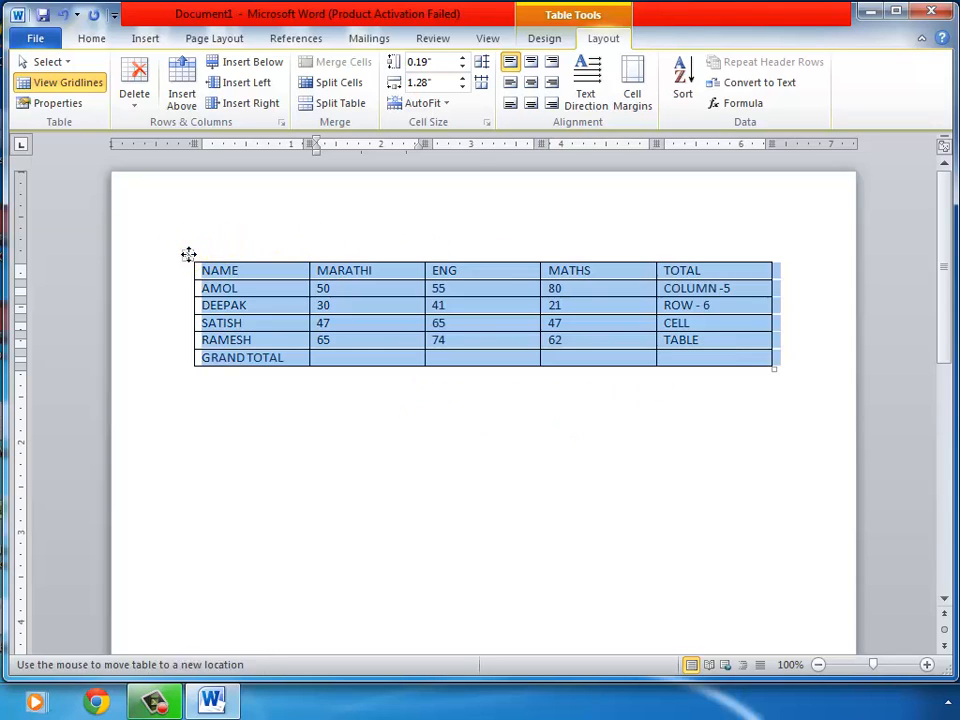
click(363, 288)
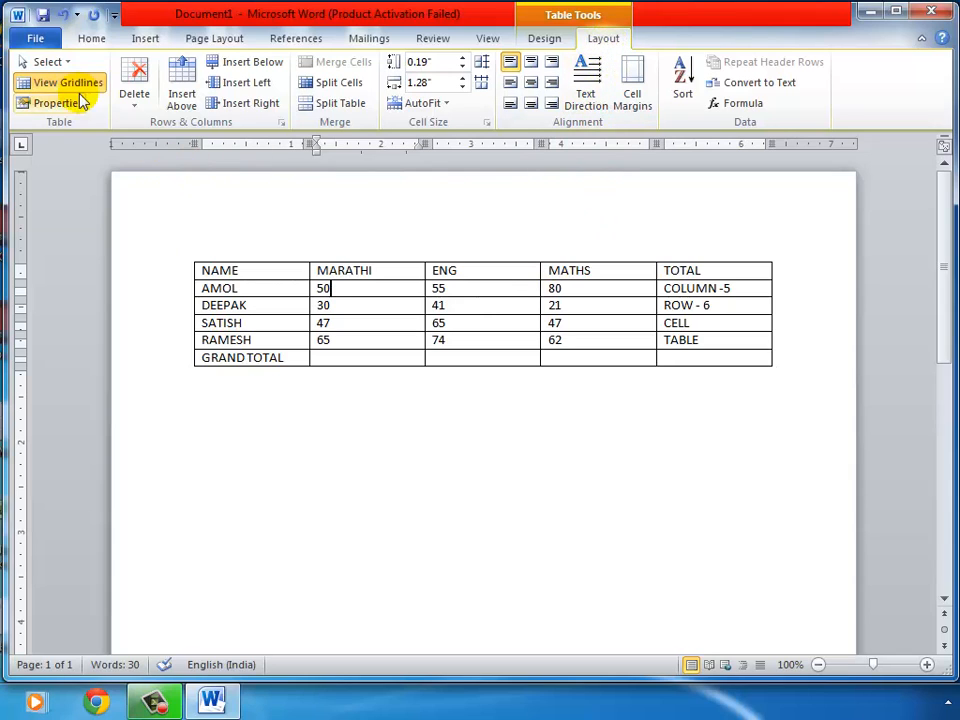
click(64, 64)
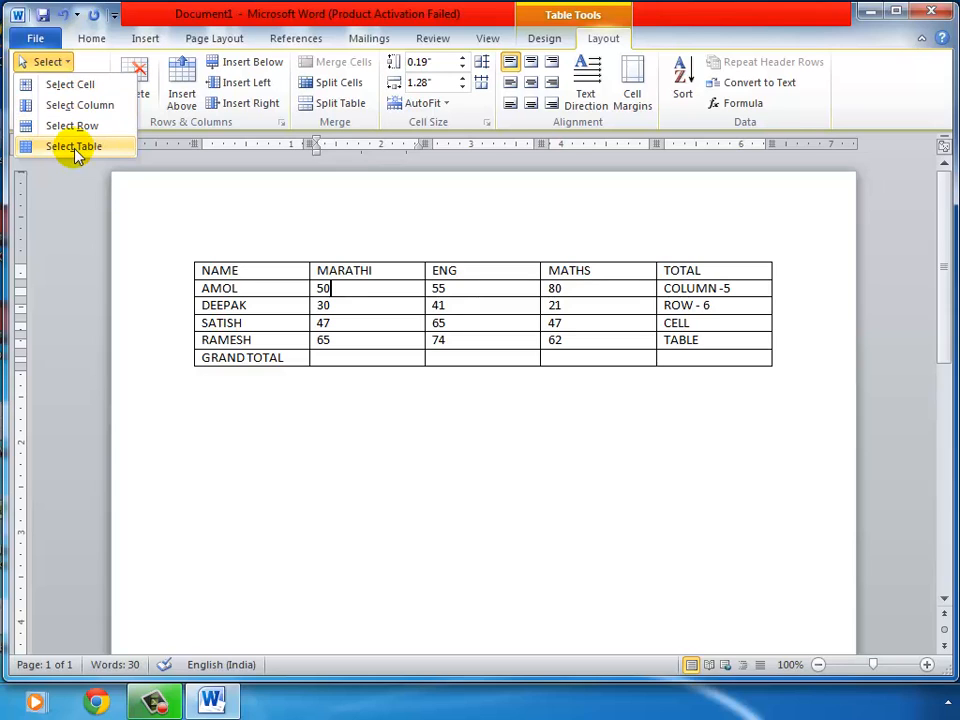
click(378, 282)
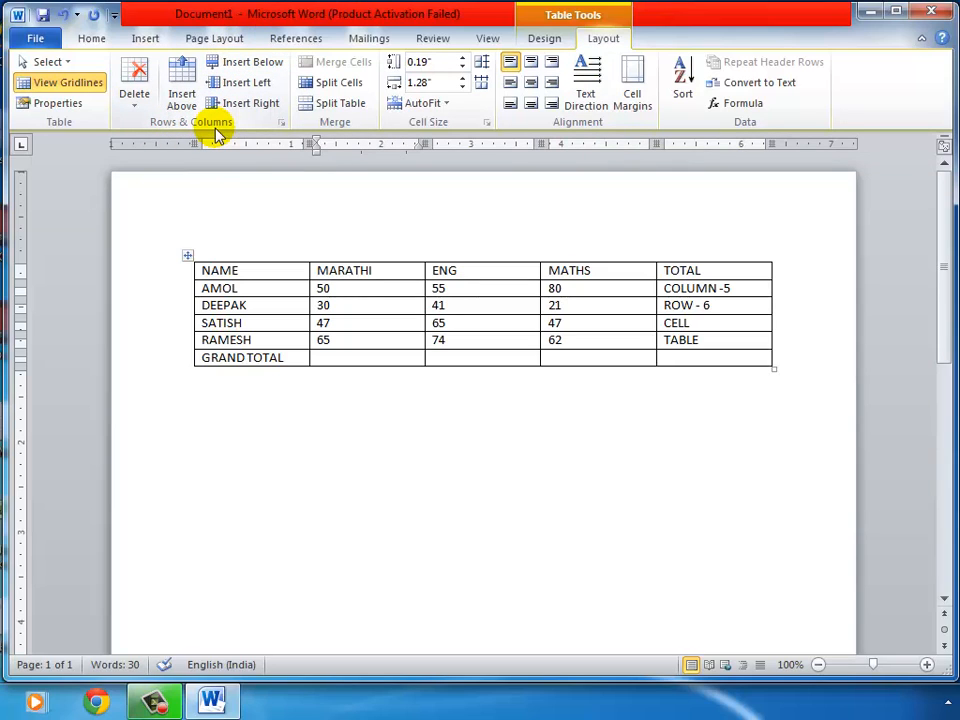
click(375, 225)
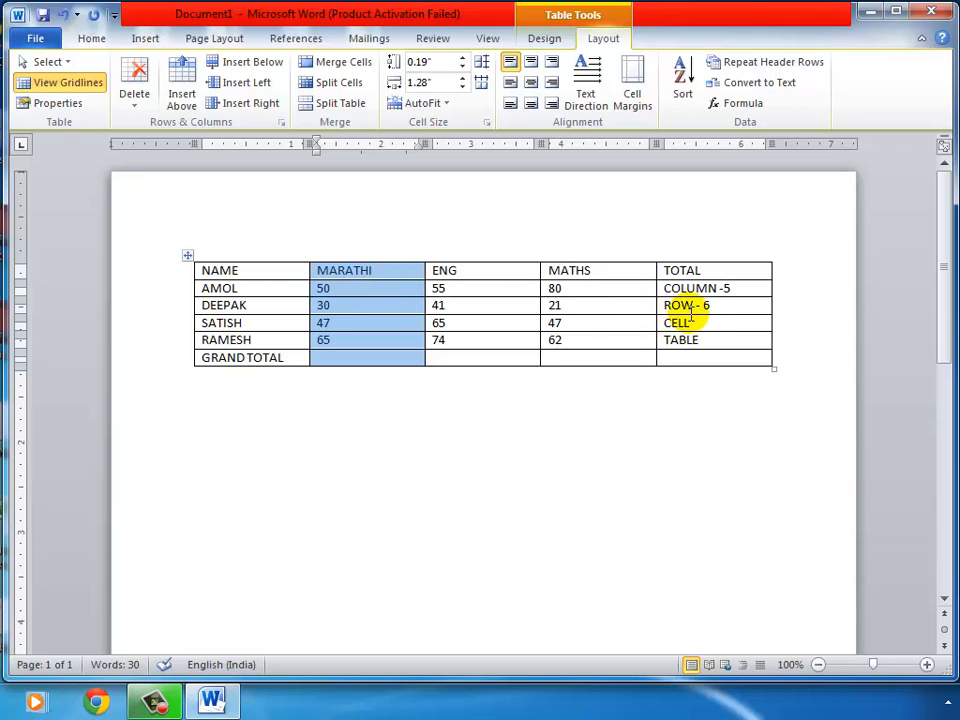
click(386, 268)
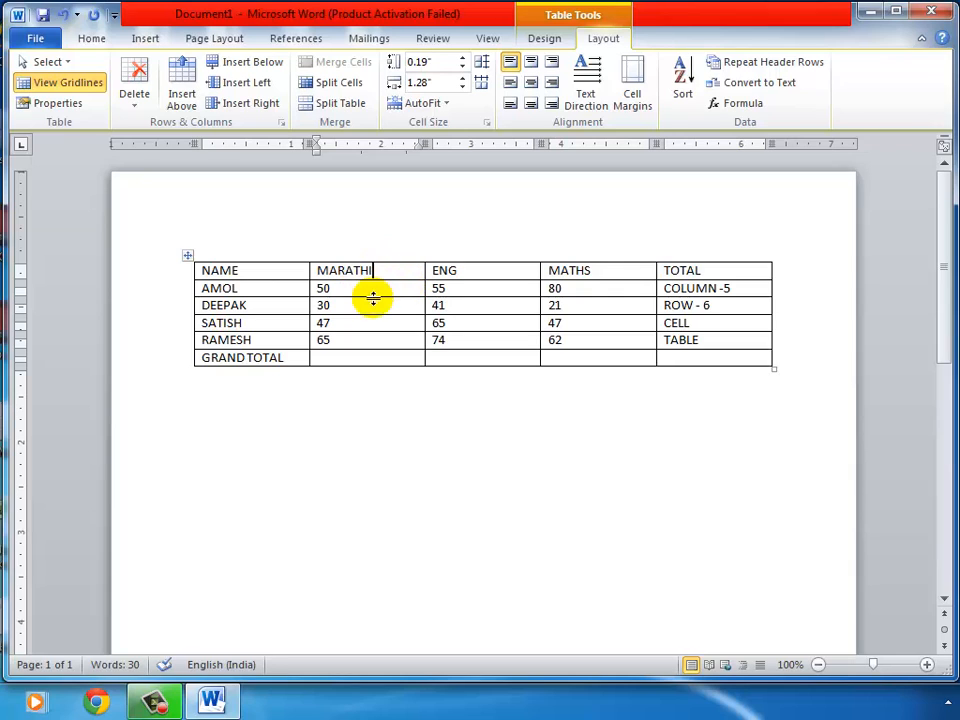
click(377, 242)
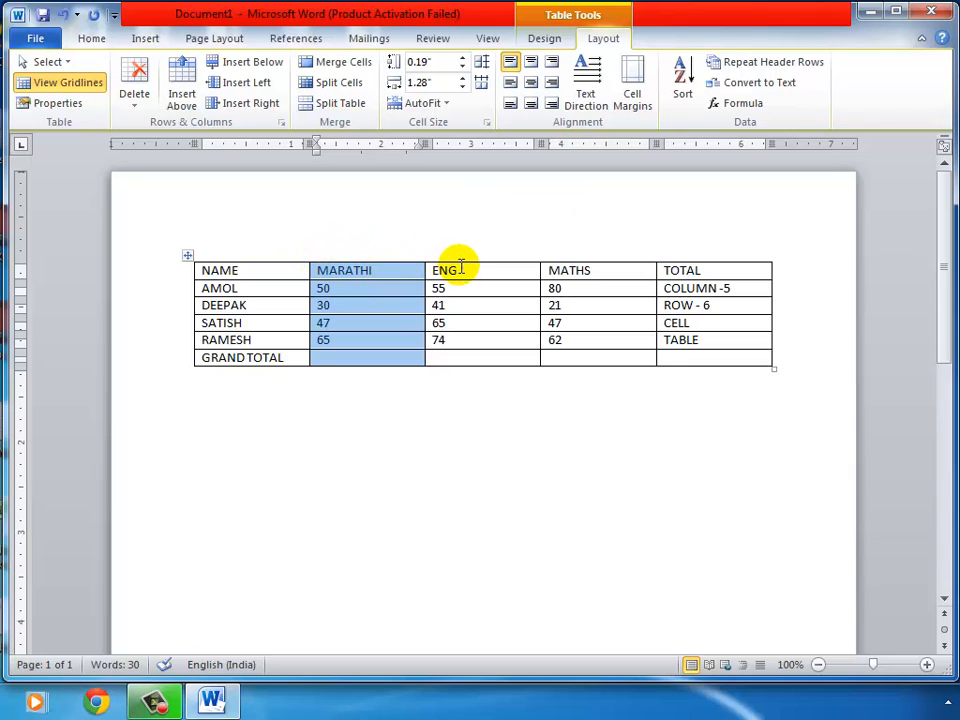
click(399, 272)
click(399, 272)
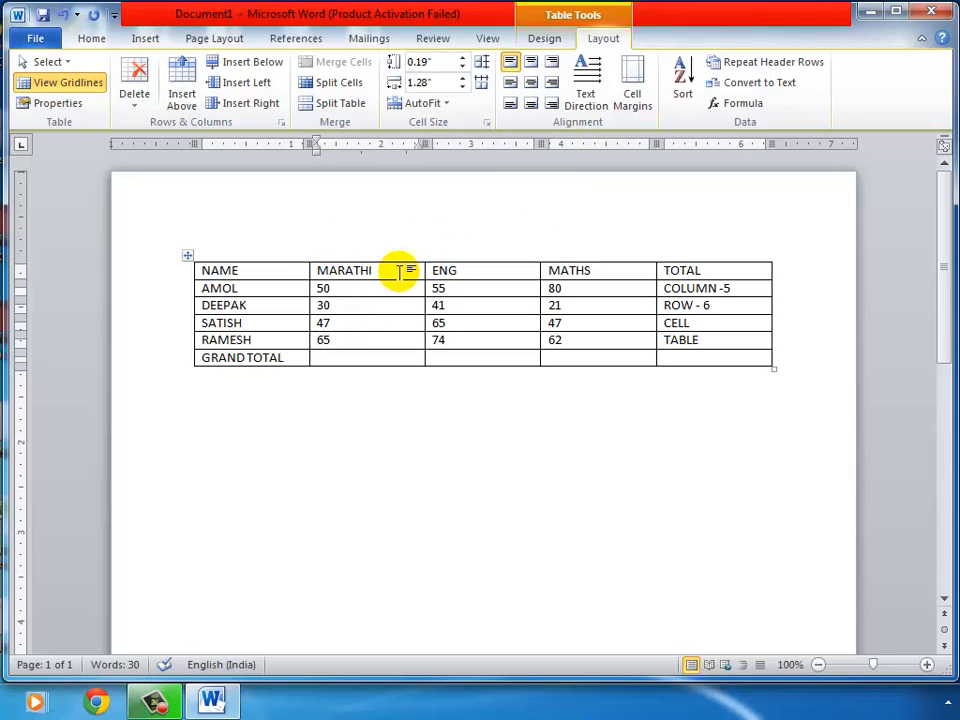
Insert one blank column left of MARATHI and another to its right
click(226, 88)
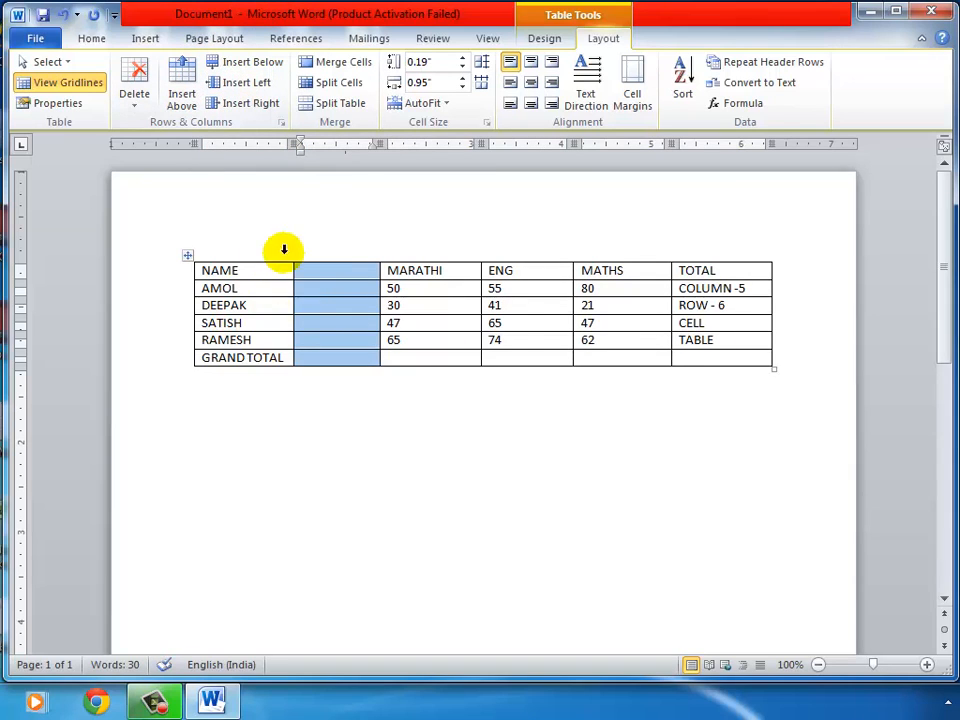
click(331, 290)
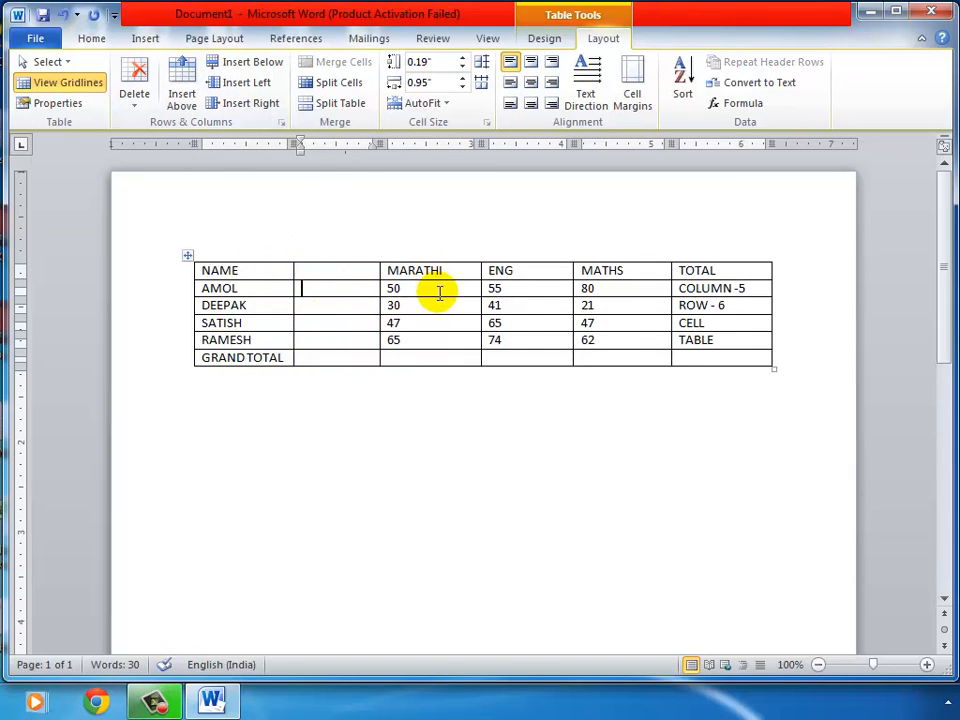
click(438, 289)
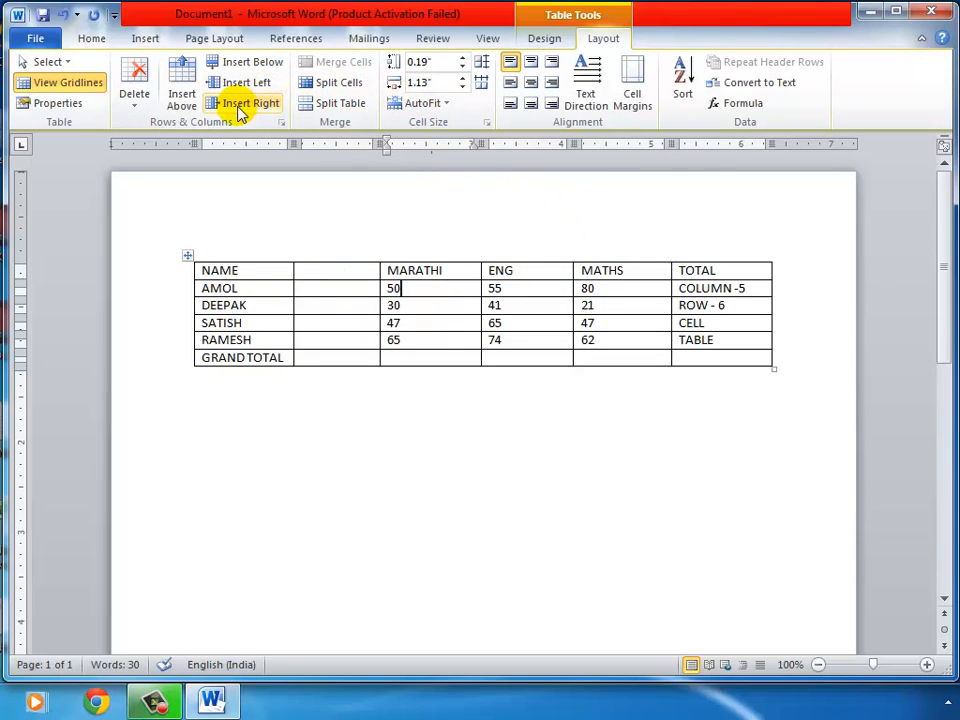
click(239, 109)
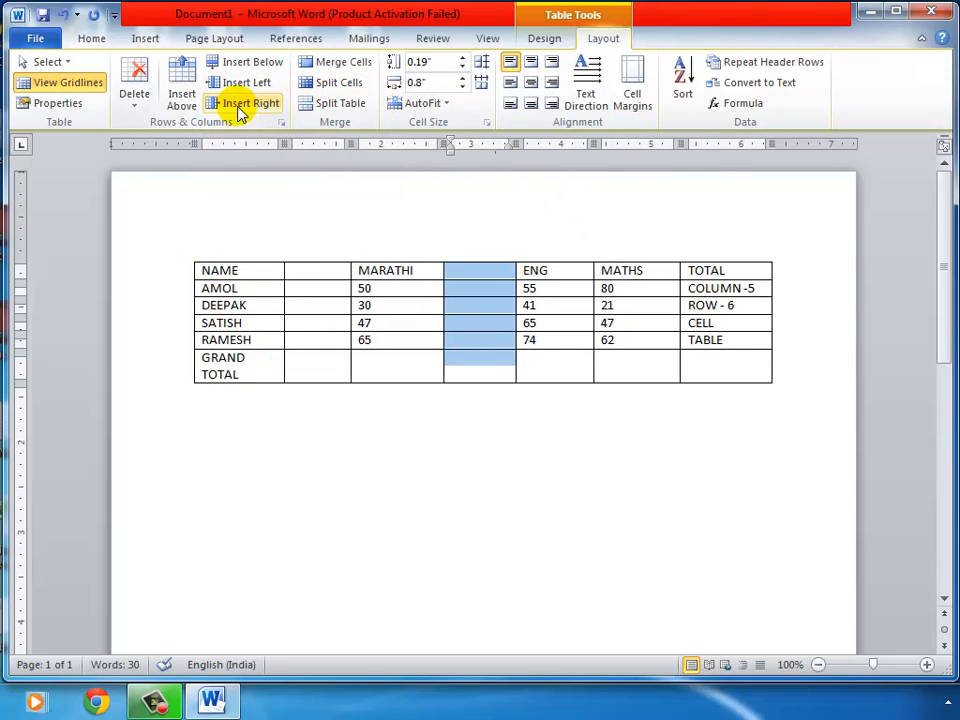
click(465, 287)
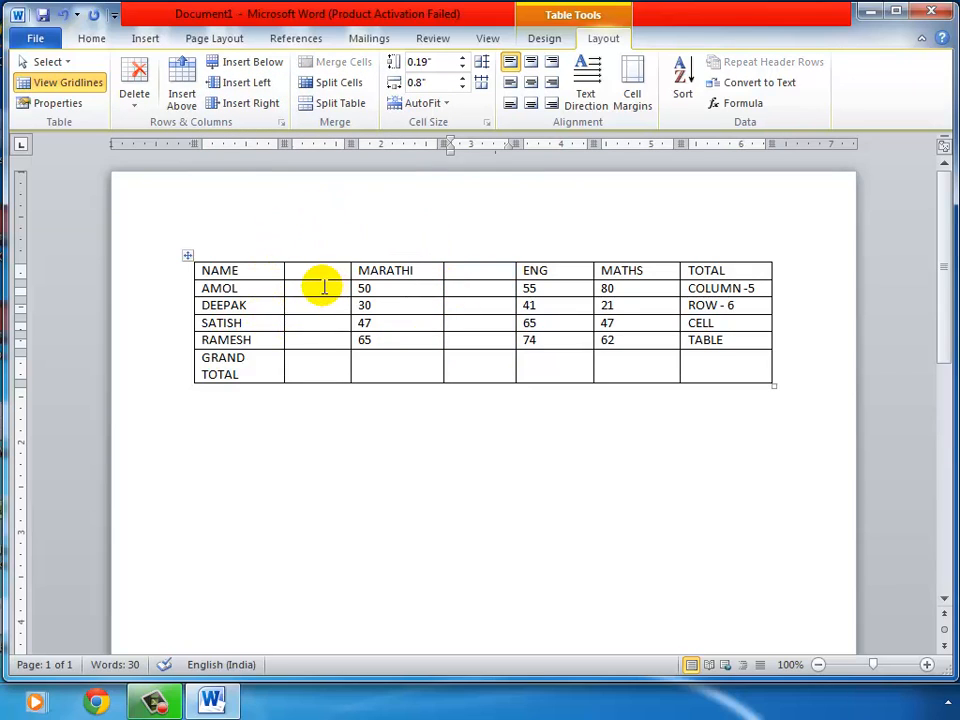
click(322, 287)
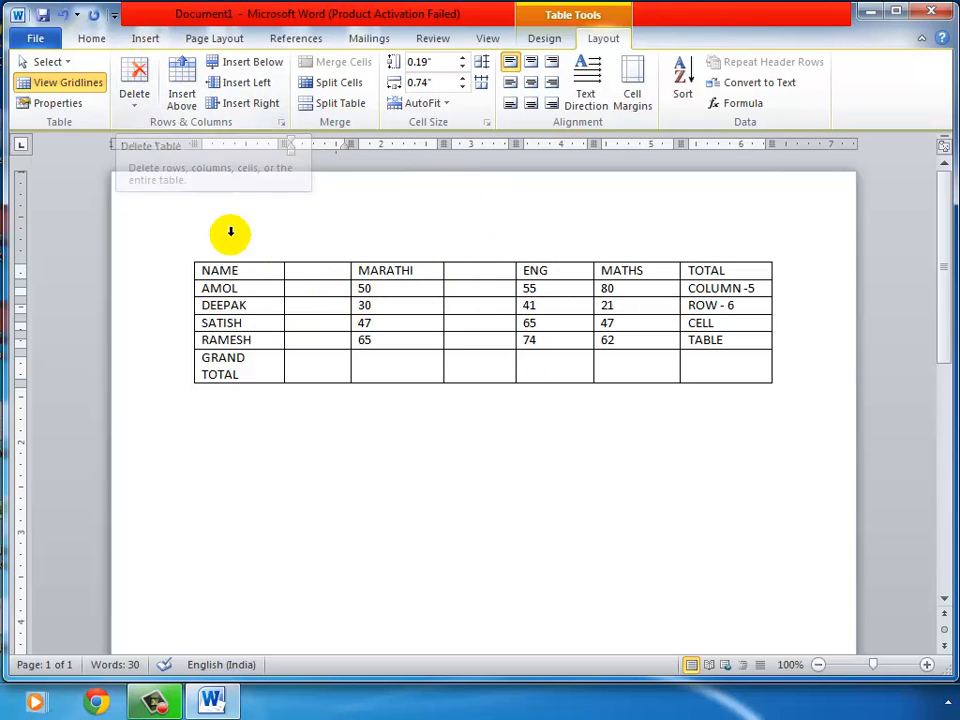
Delete both blank columns with Delete Columns, then select the DEEPAK row
click(139, 106)
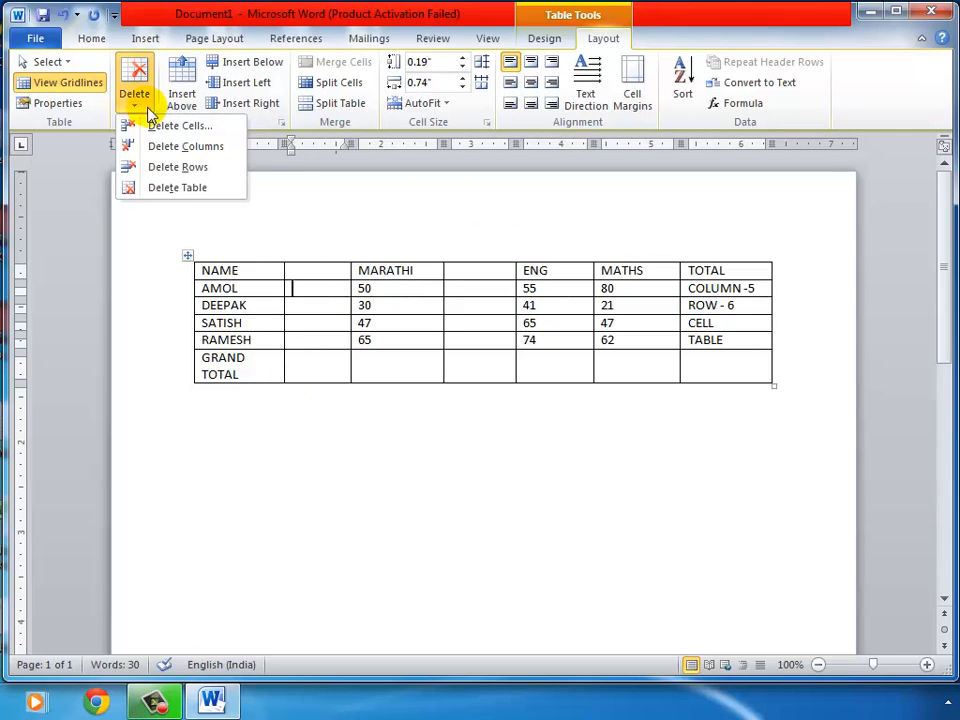
click(222, 150)
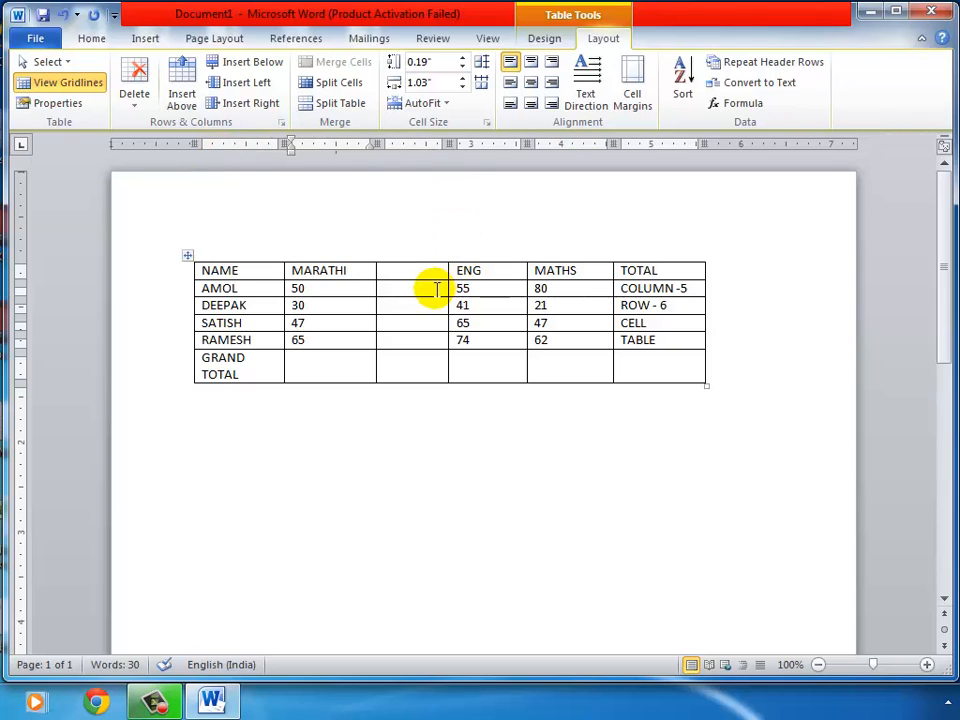
click(431, 287)
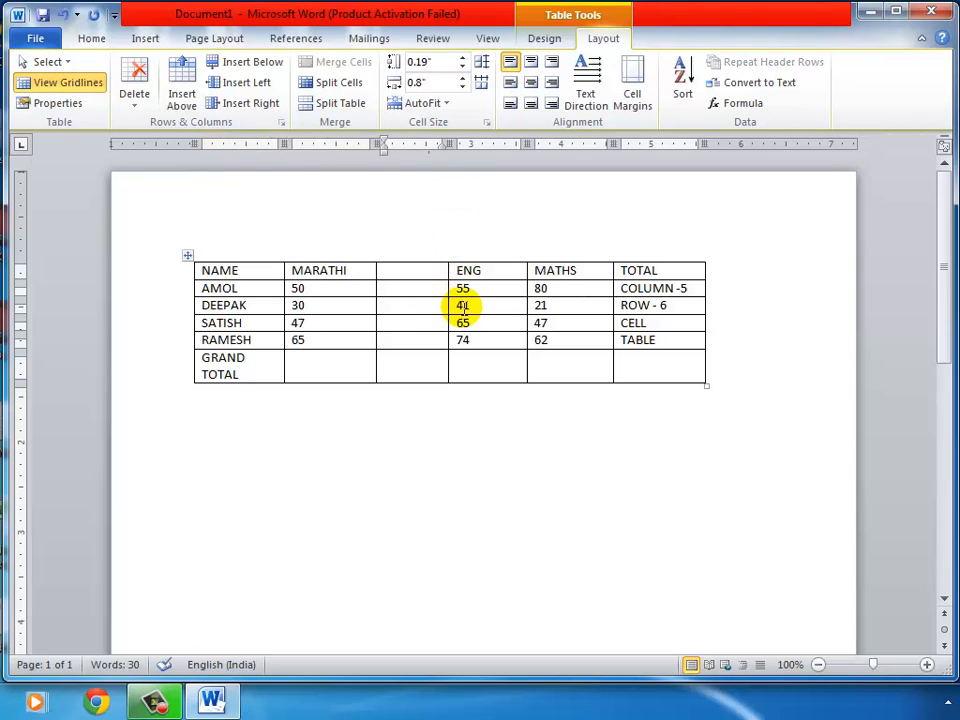
click(128, 100)
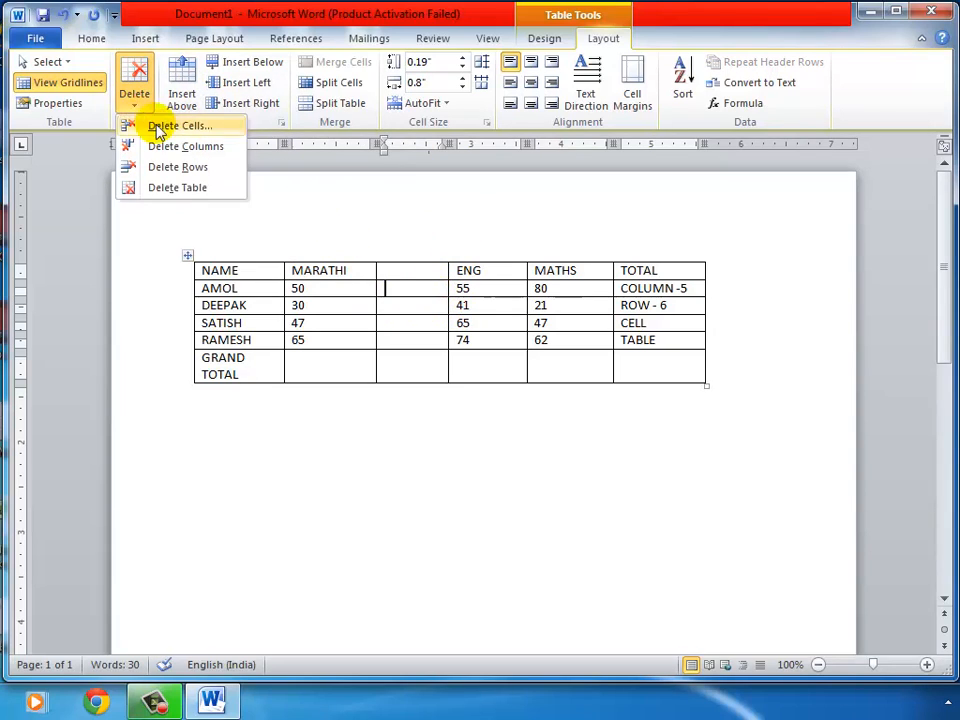
click(221, 150)
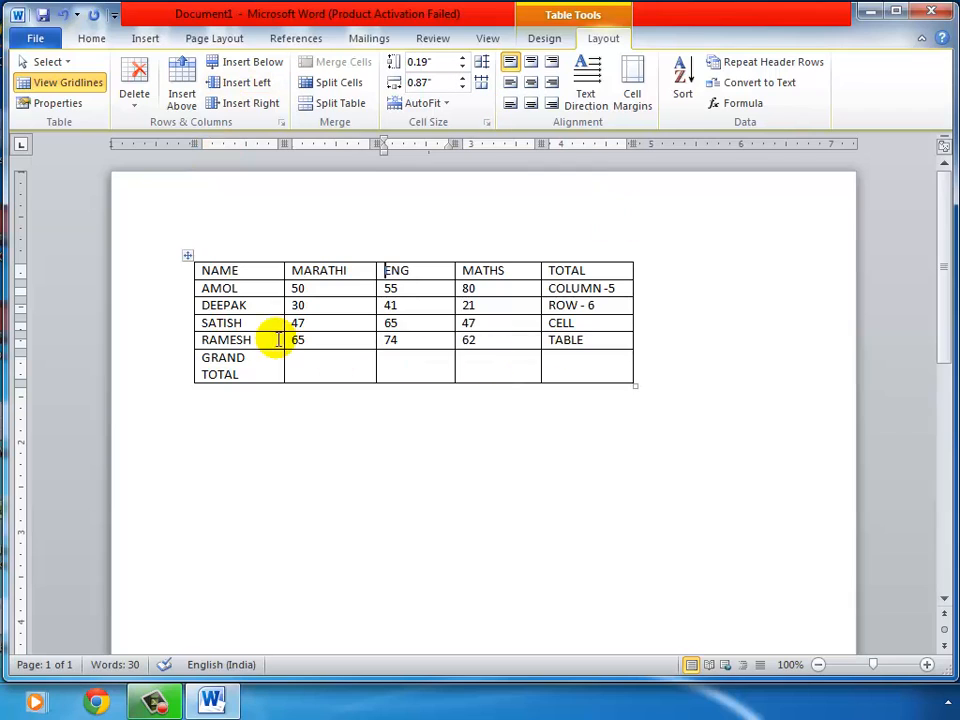
click(203, 305)
drag(205, 303, 560, 305)
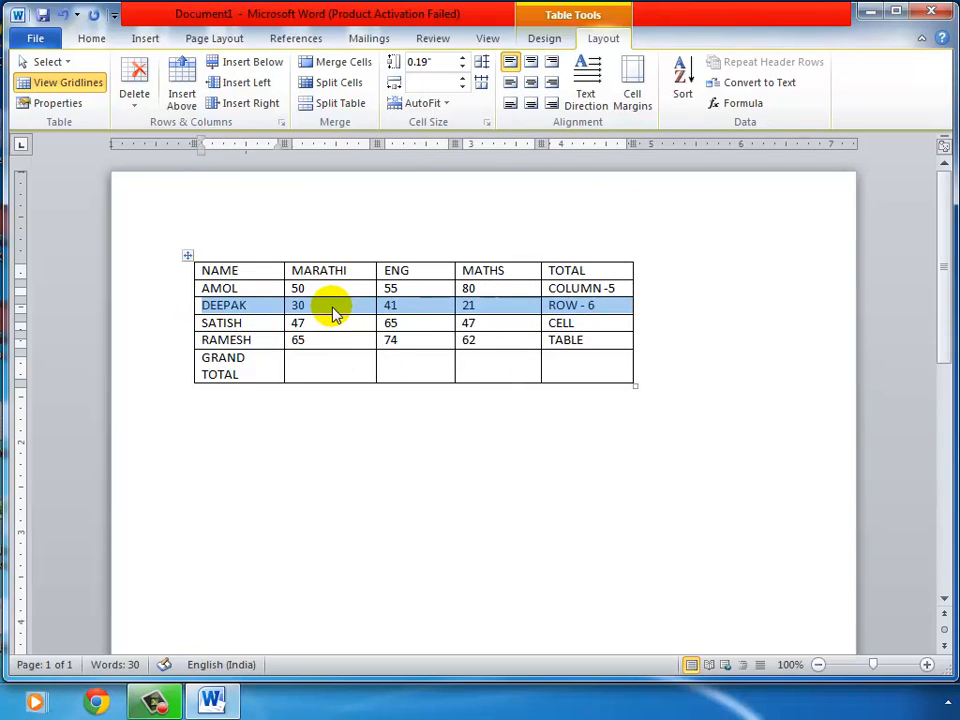
Insert an empty row above DEEPAK and another below it
click(333, 306)
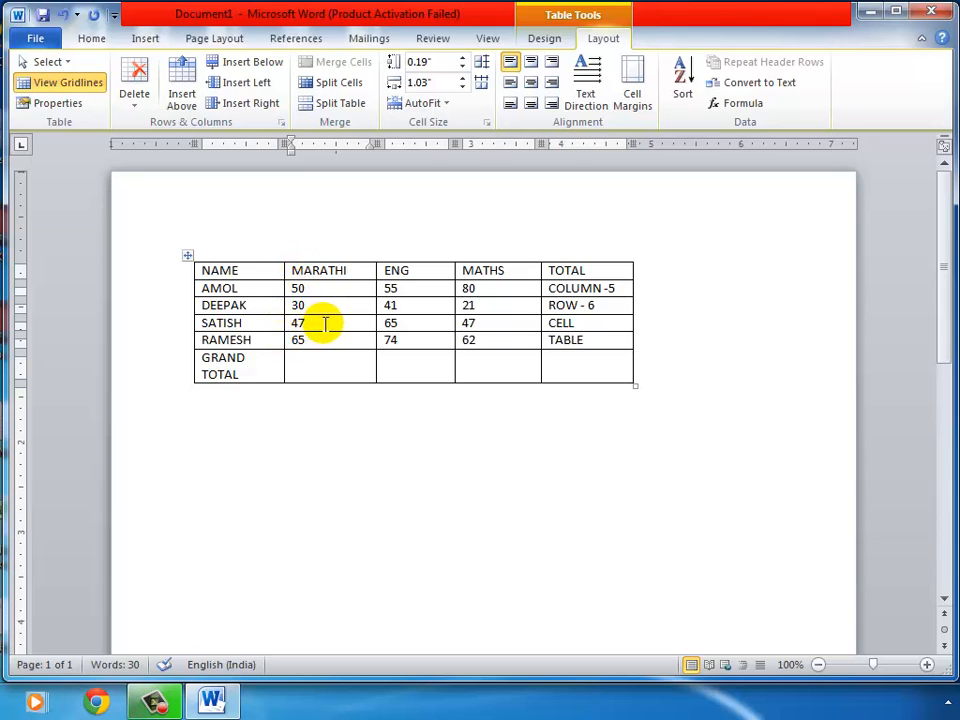
click(183, 80)
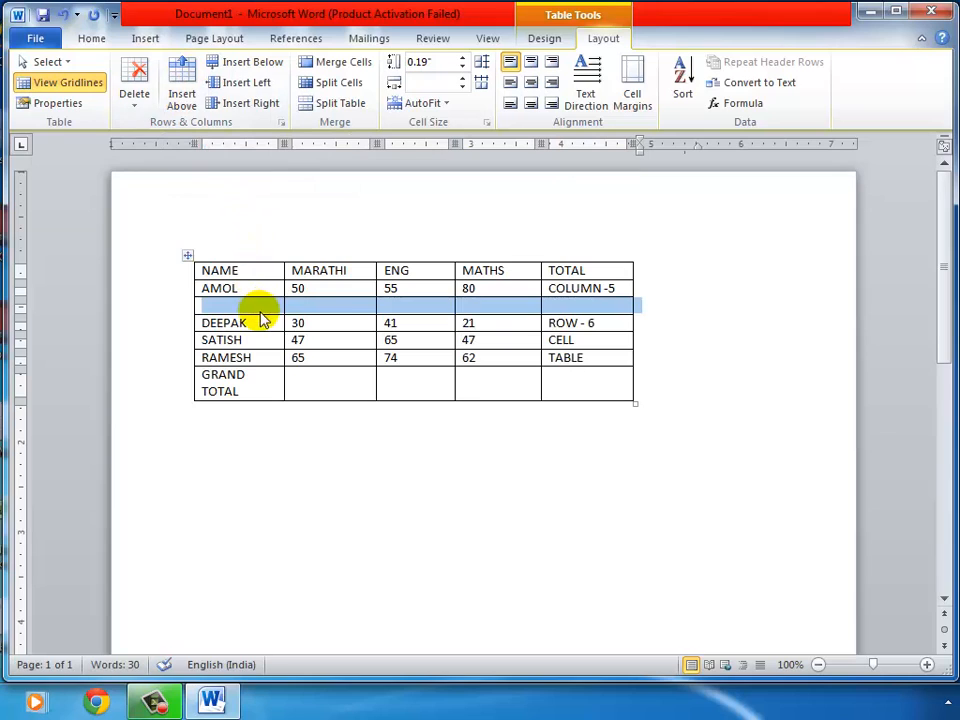
click(333, 305)
click(252, 323)
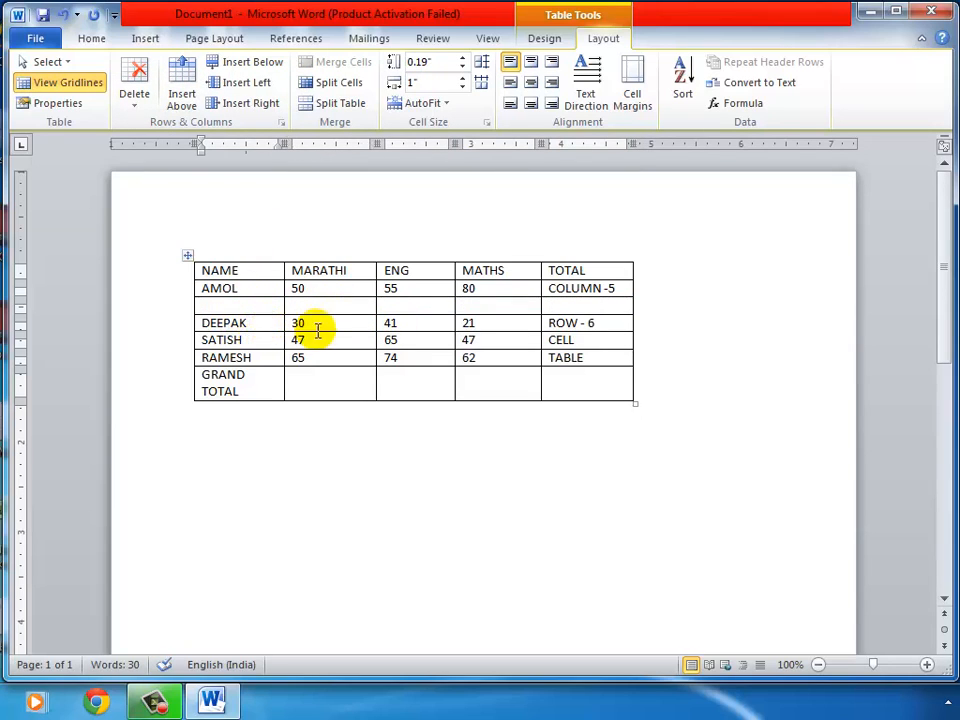
click(238, 66)
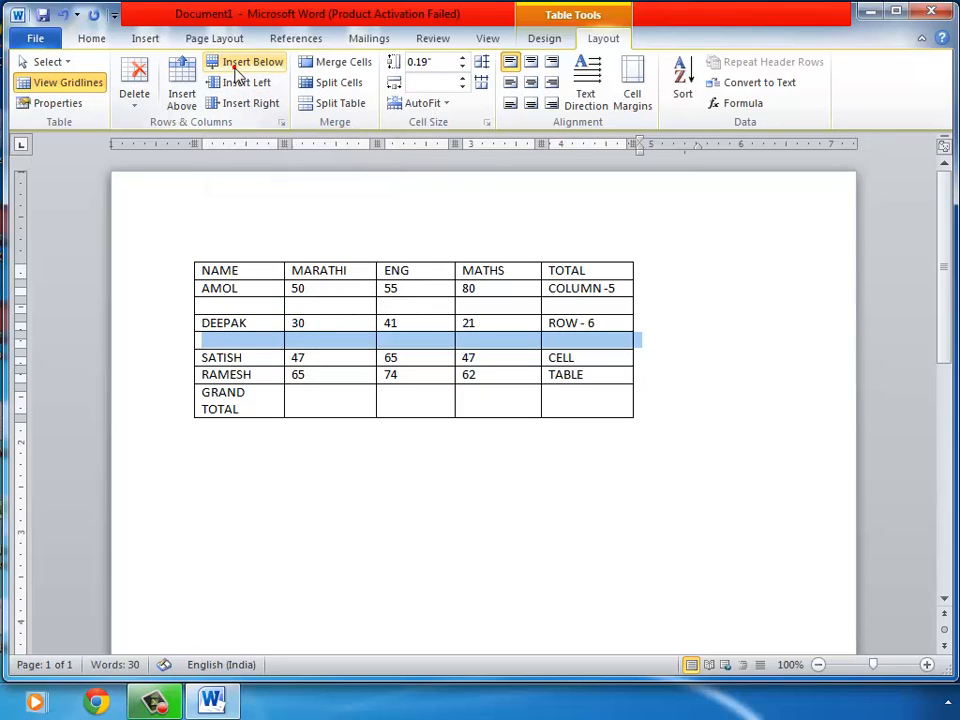
click(275, 340)
Select the empty row under AMOL and bring up the table's Delete options
click(275, 340)
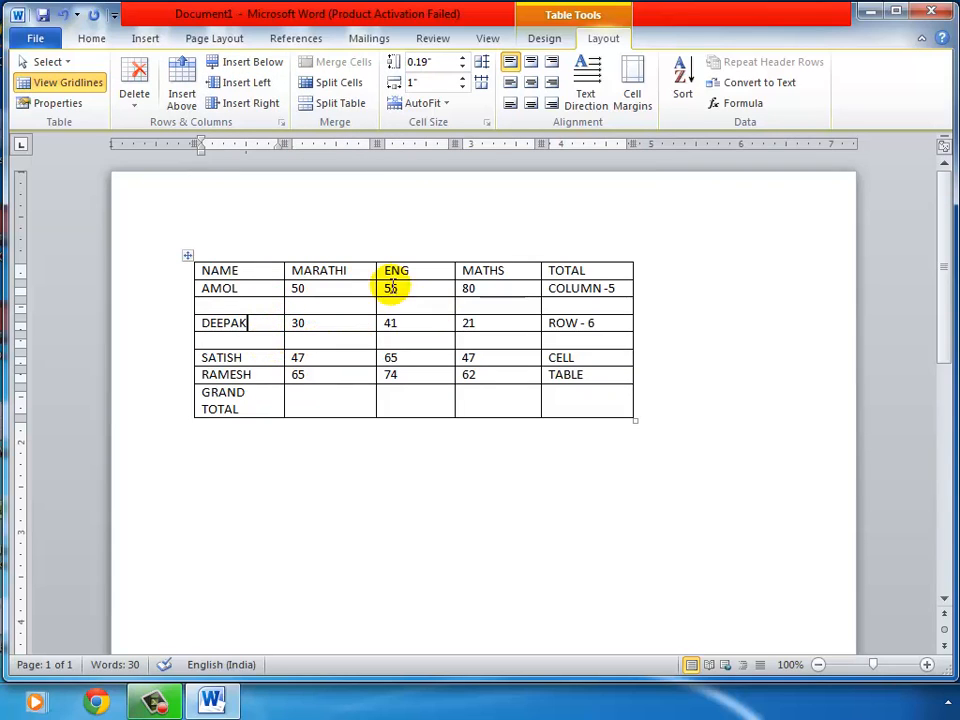
drag(227, 308, 552, 310)
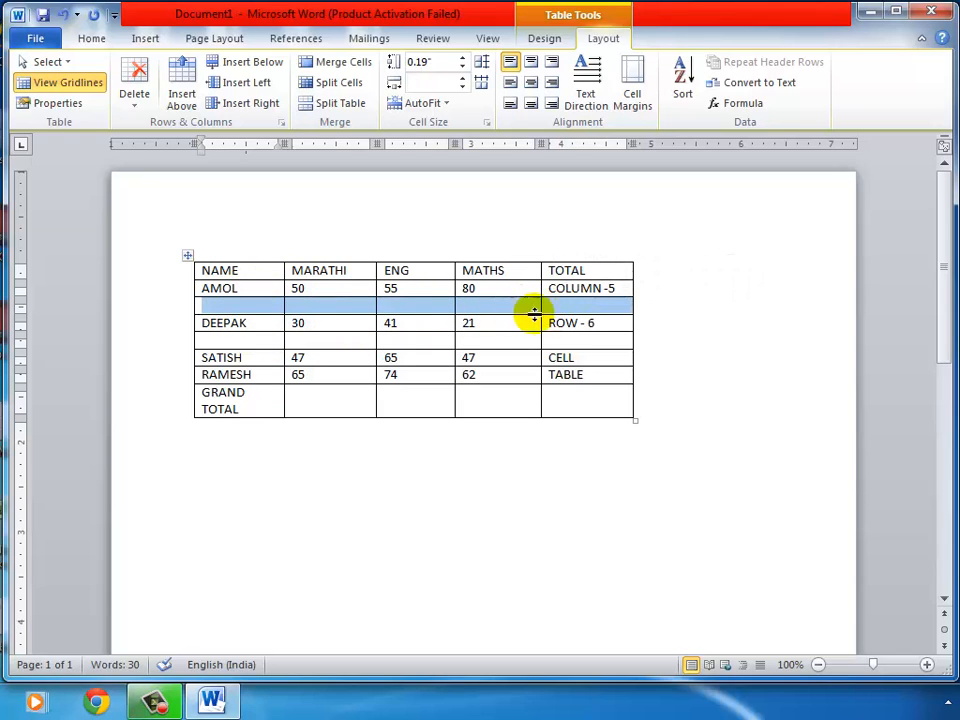
click(255, 306)
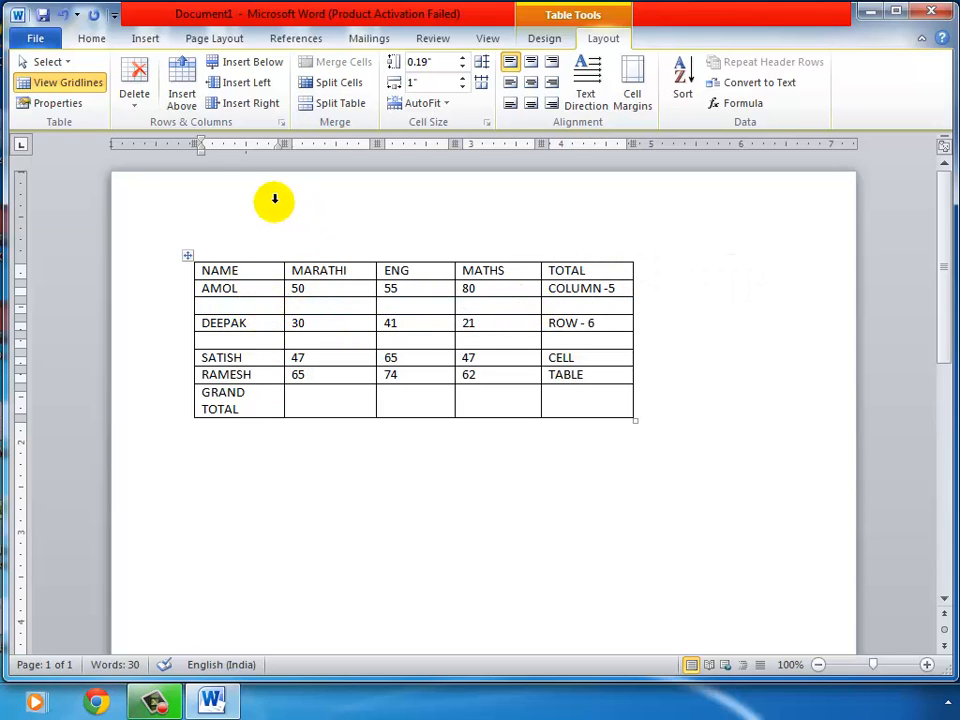
click(134, 94)
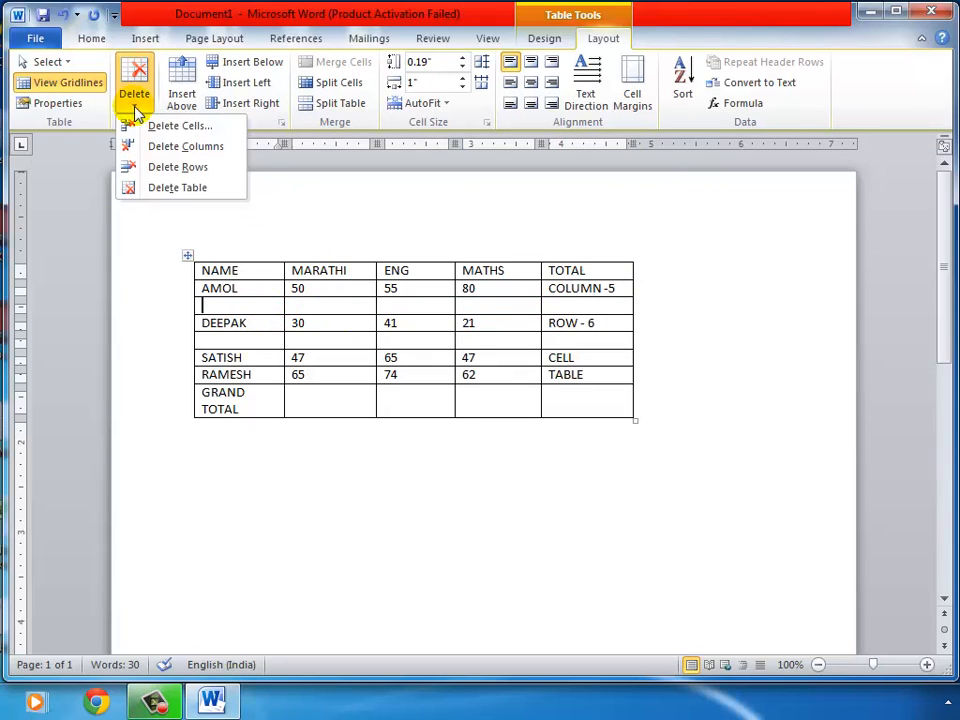
Delete both empty rows with Delete Rows, restoring the original six-row table
click(213, 169)
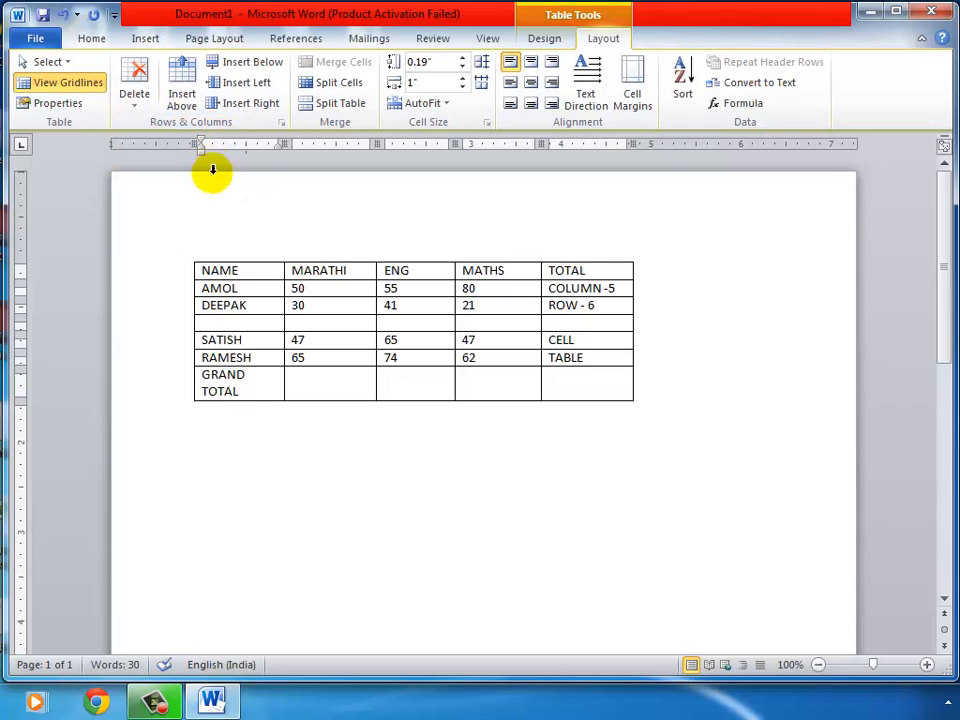
click(262, 323)
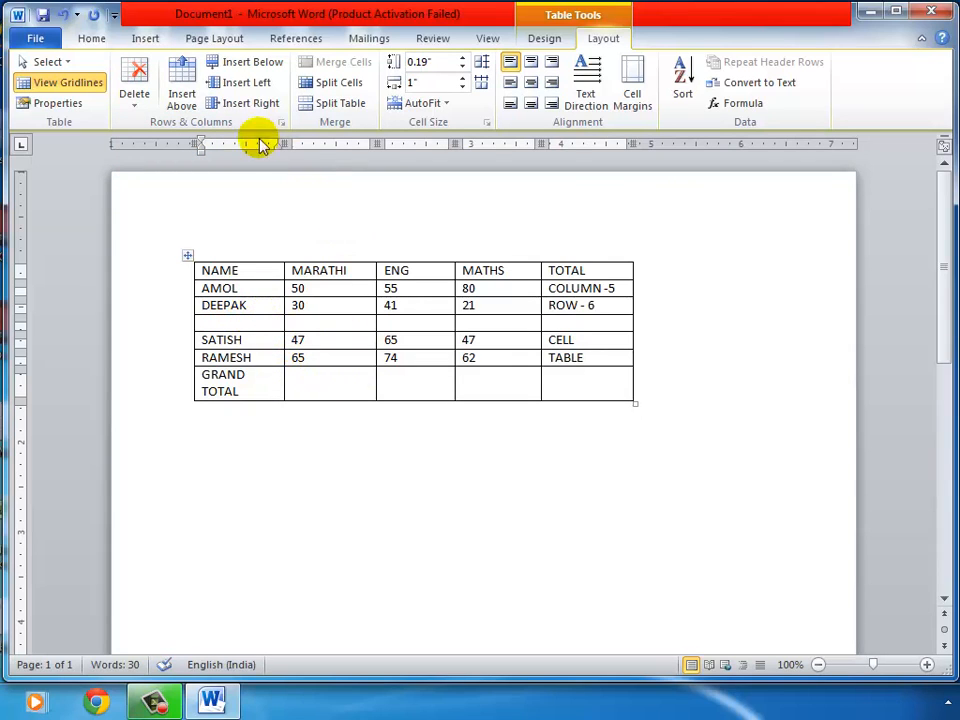
click(136, 103)
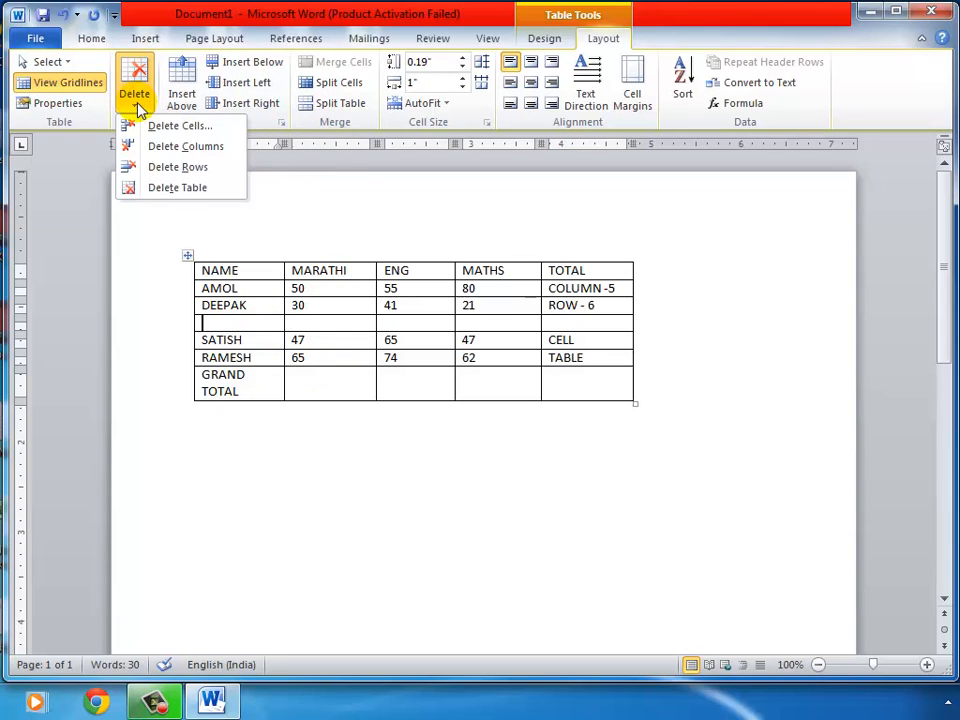
click(208, 170)
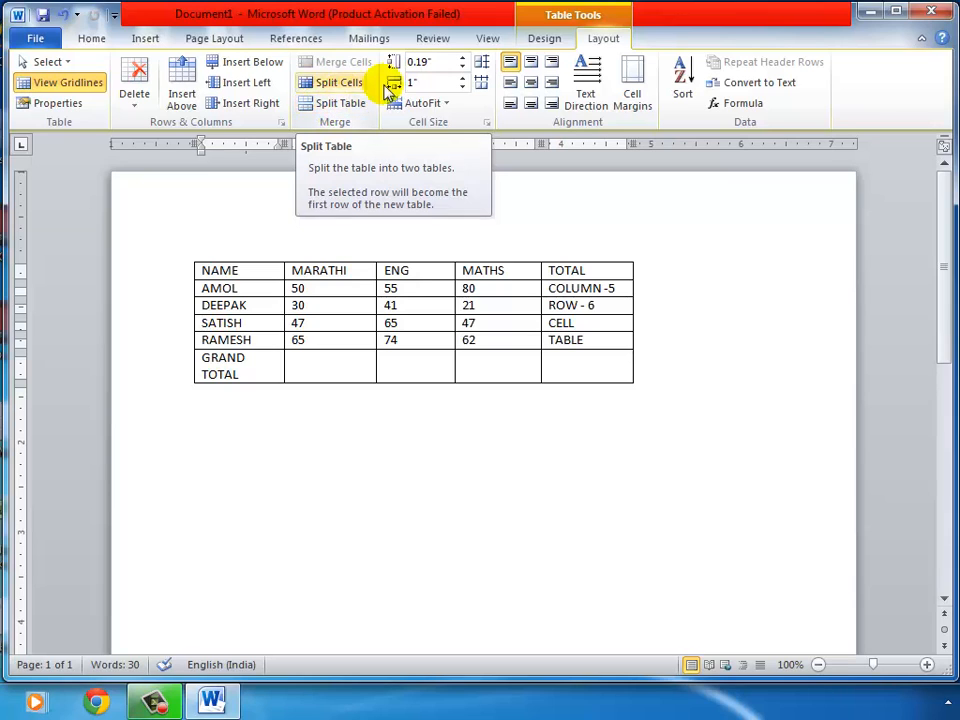
click(331, 323)
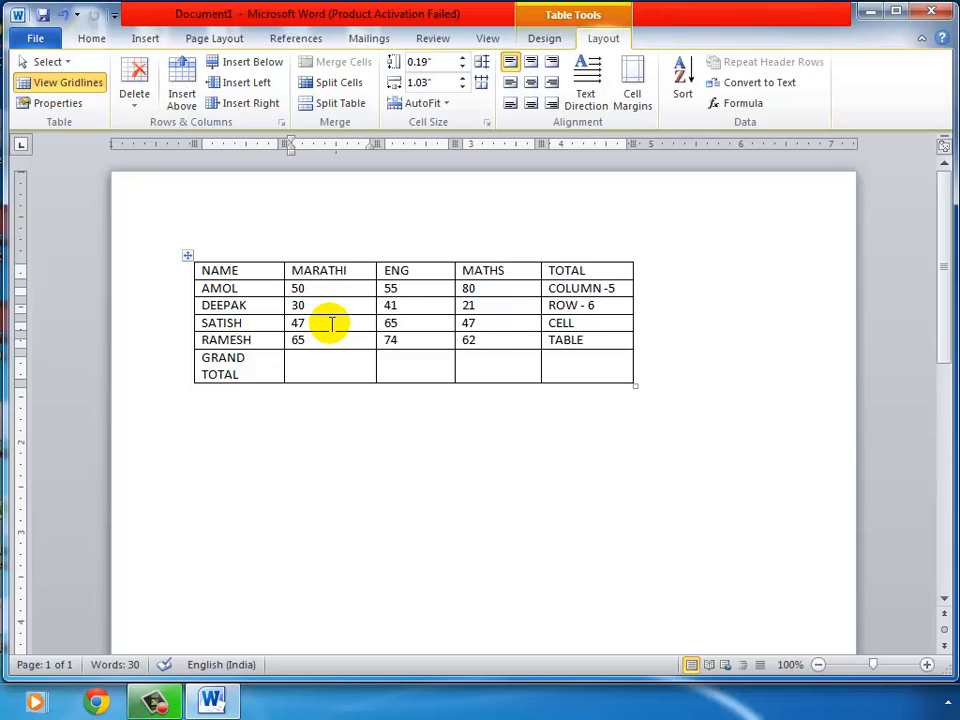
click(328, 106)
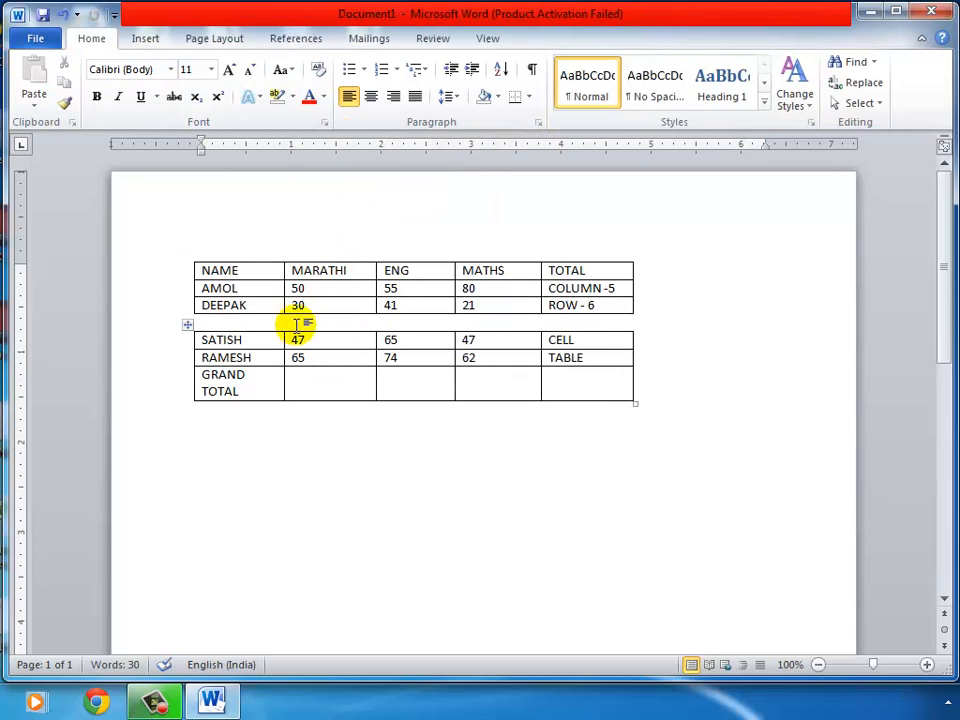
click(63, 16)
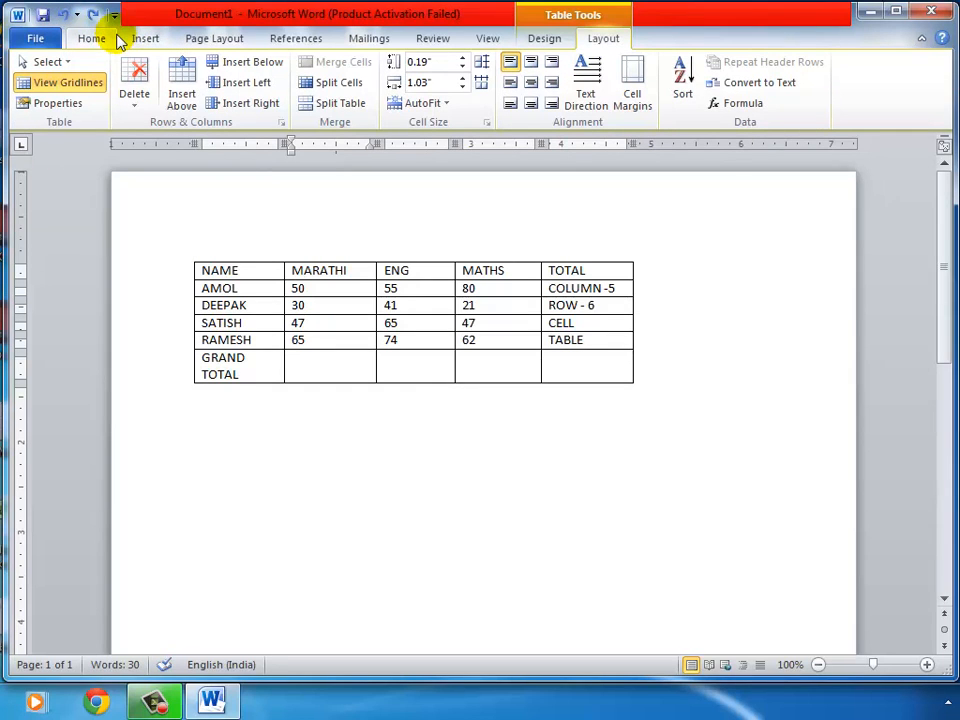
click(417, 372)
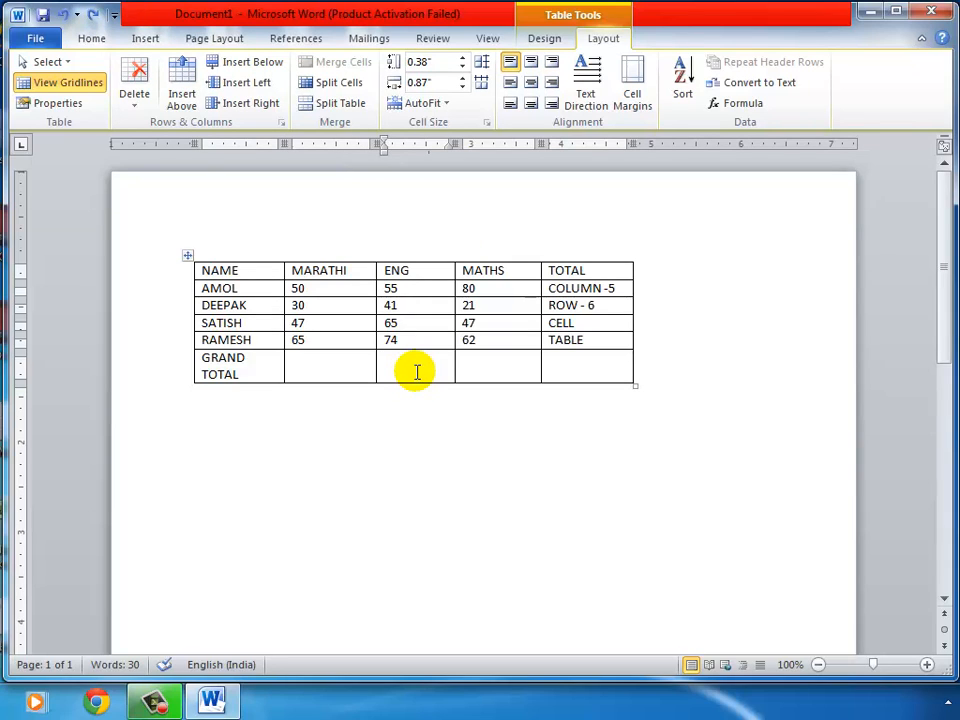
Split the ENG GRAND TOTAL cell into 3 columns by 2 rows, then select the six new cells
click(318, 86)
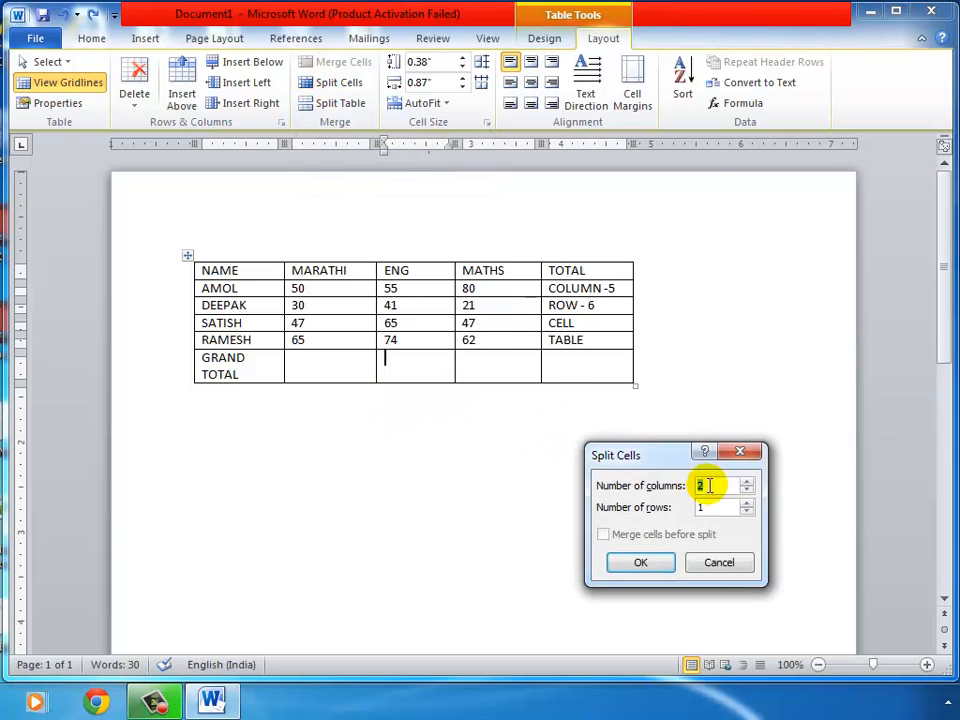
click(747, 481)
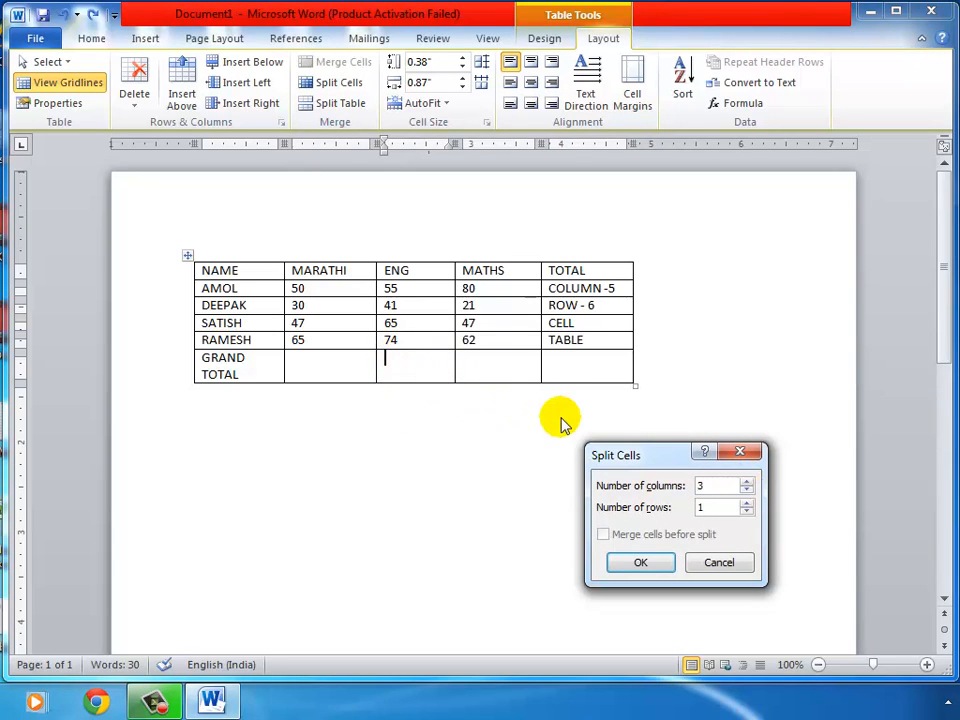
click(747, 503)
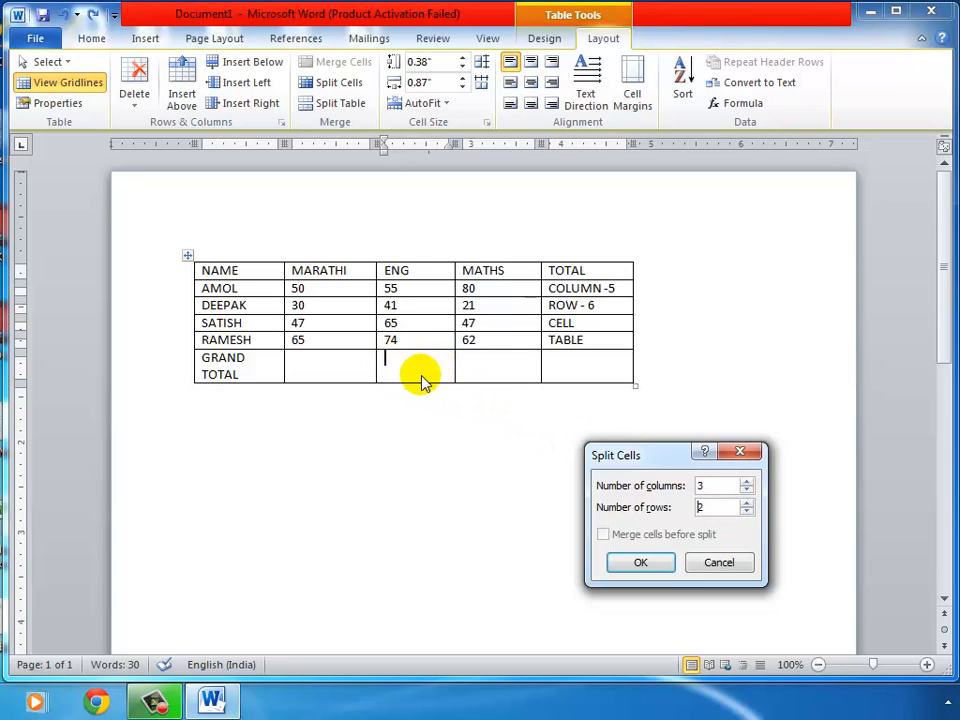
click(643, 563)
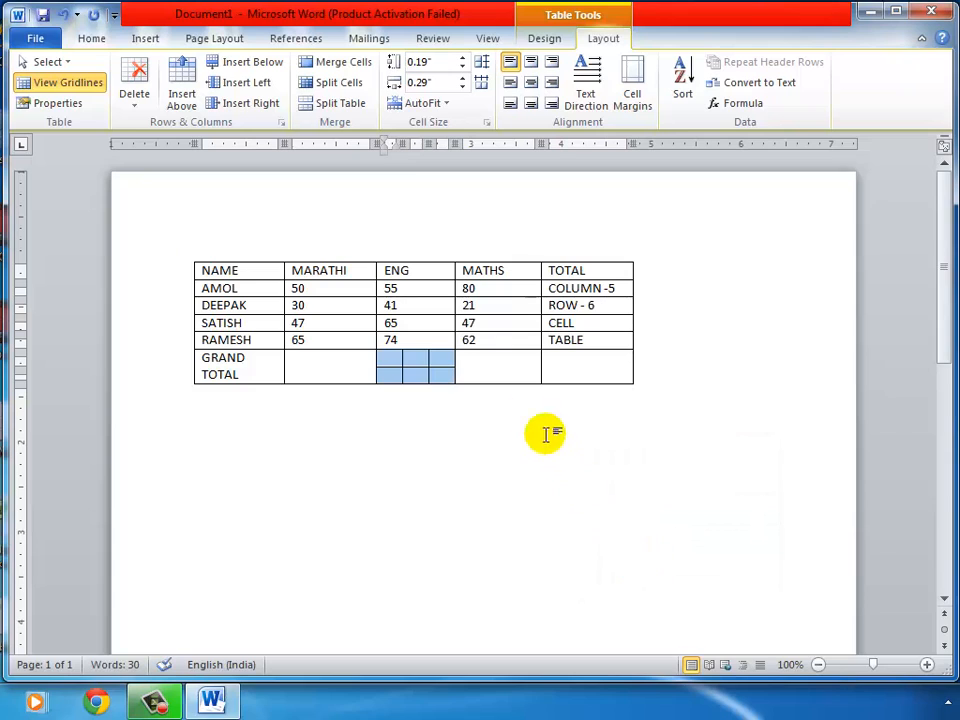
click(440, 362)
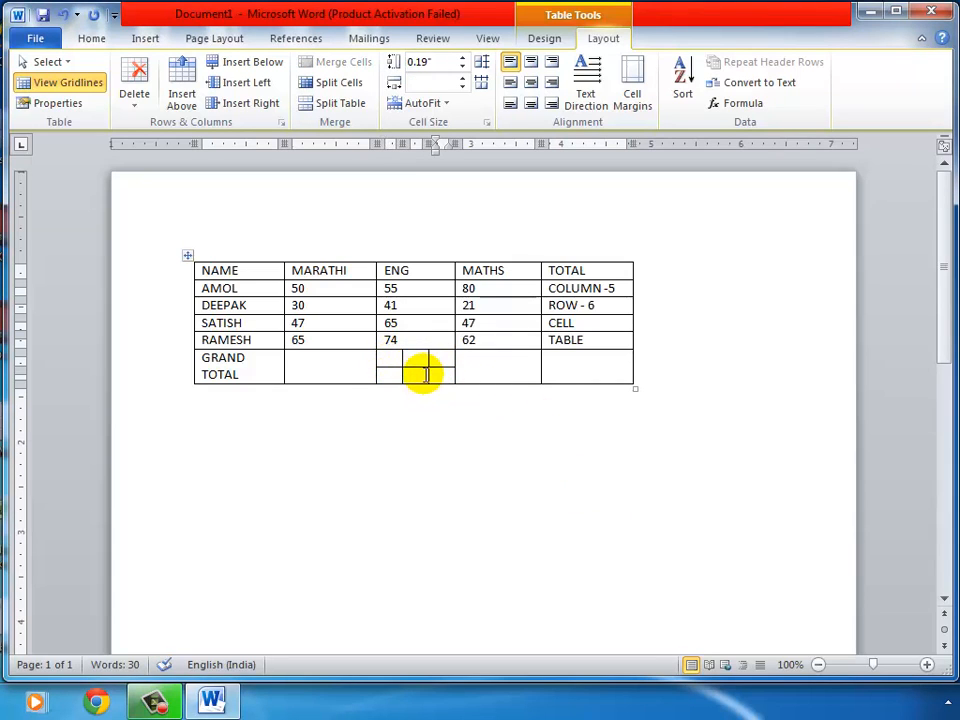
drag(392, 358, 435, 377)
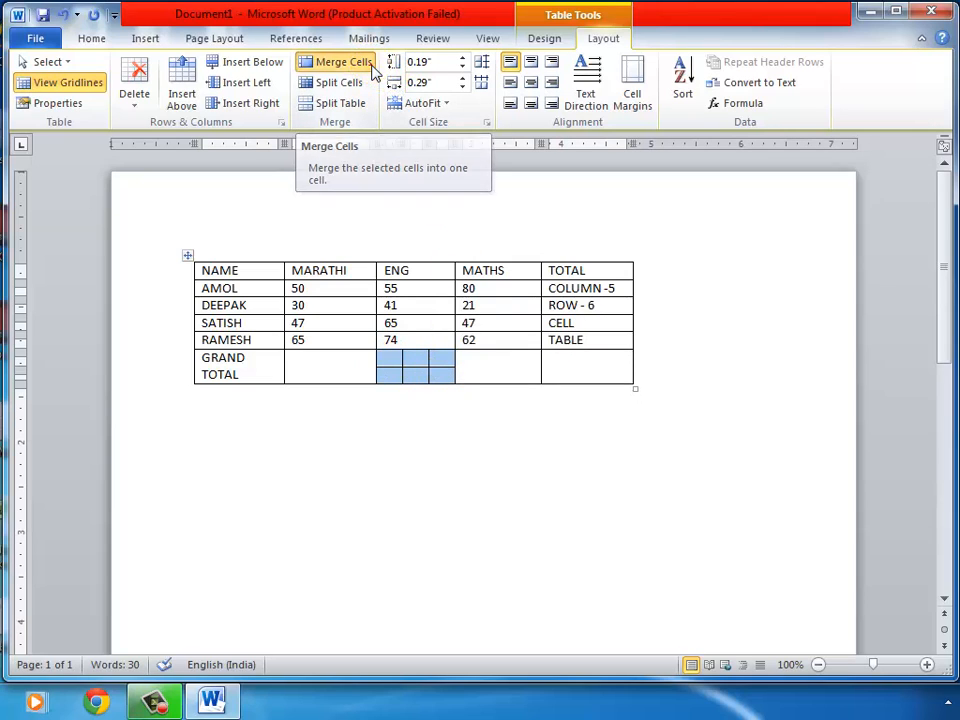
Merge the six small ENG cells back into a single cell
click(371, 67)
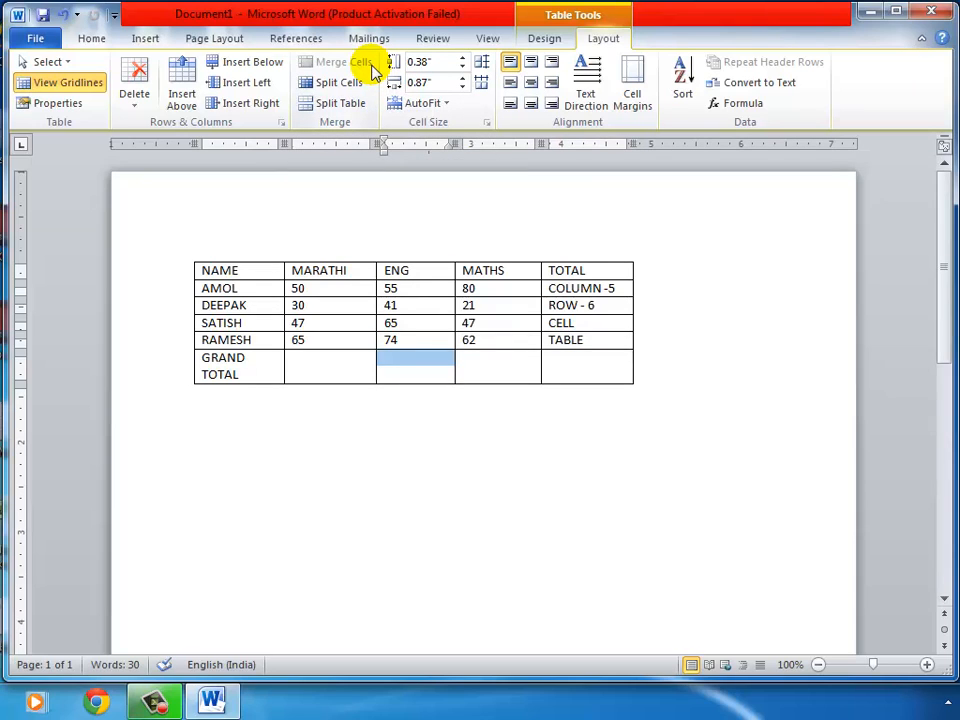
click(63, 15)
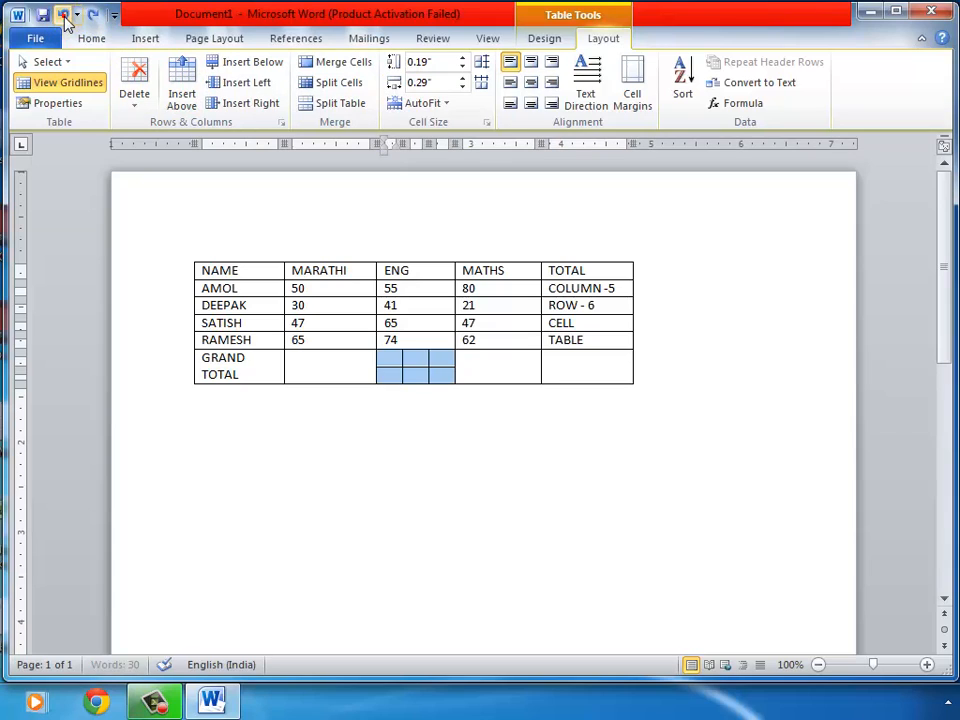
click(471, 362)
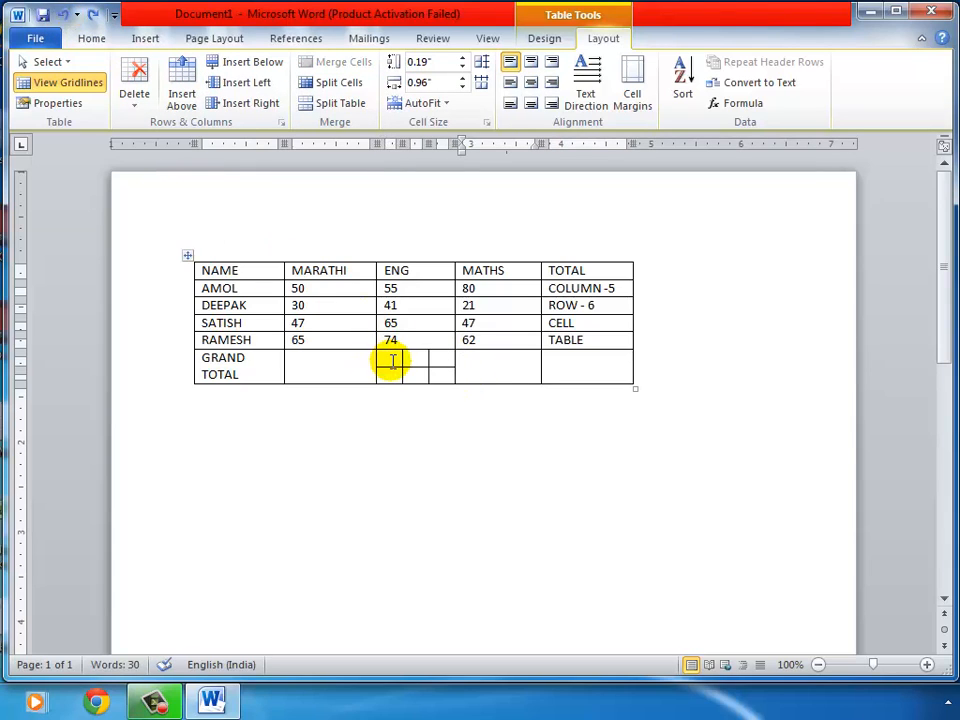
drag(391, 362, 437, 373)
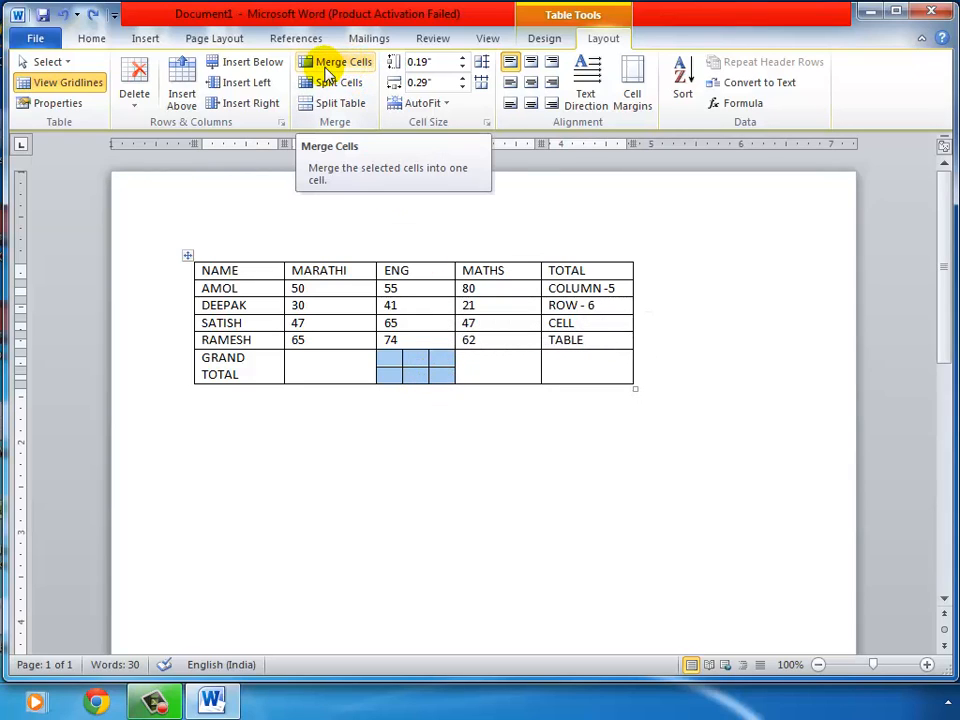
click(327, 72)
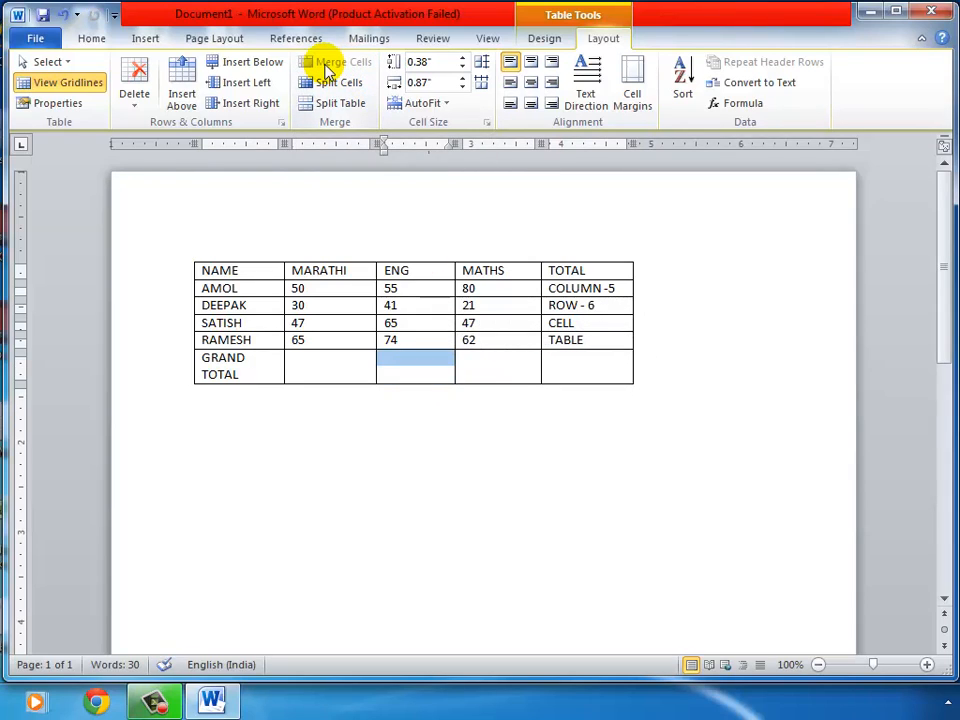
click(490, 368)
click(490, 368)
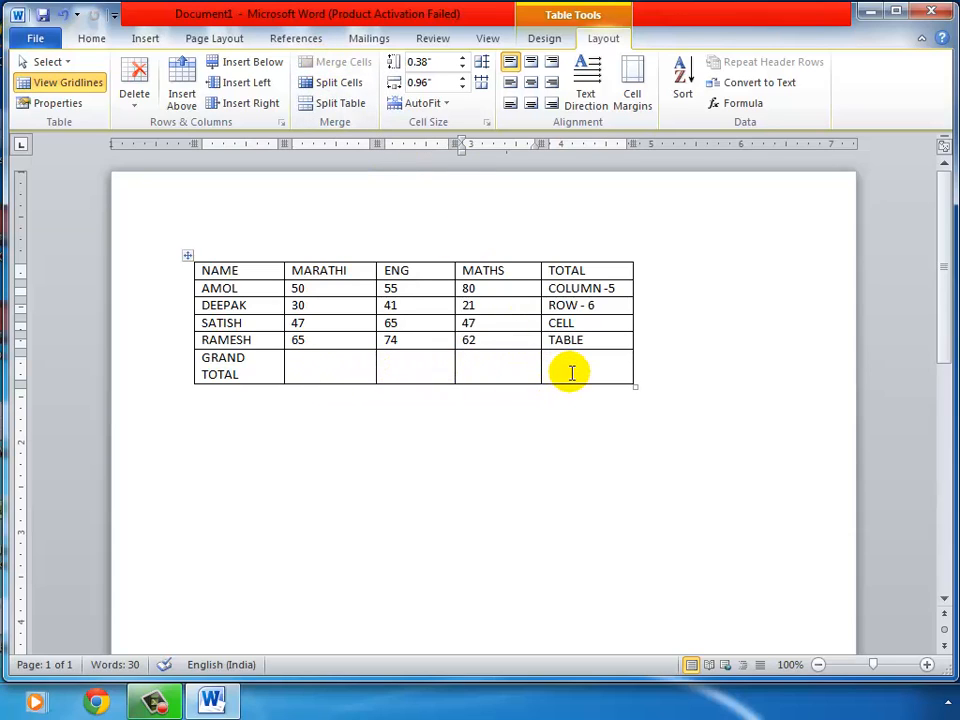
Try merging the GRAND TOTAL cells from MARATHI to TOTAL, then undo that merge
drag(322, 364, 559, 365)
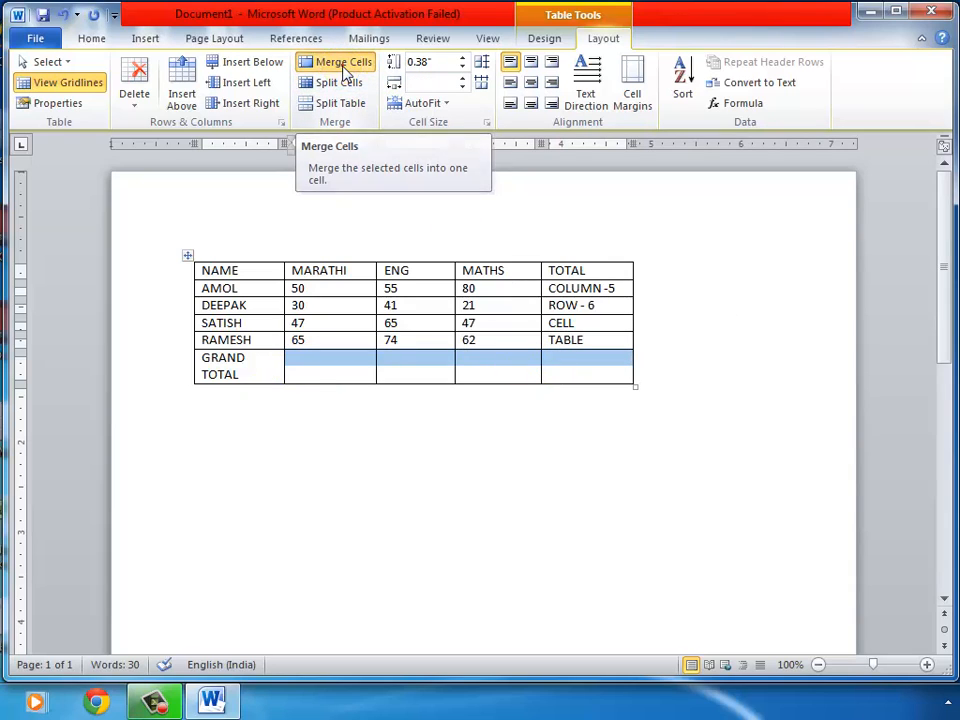
click(345, 72)
click(402, 359)
click(402, 359)
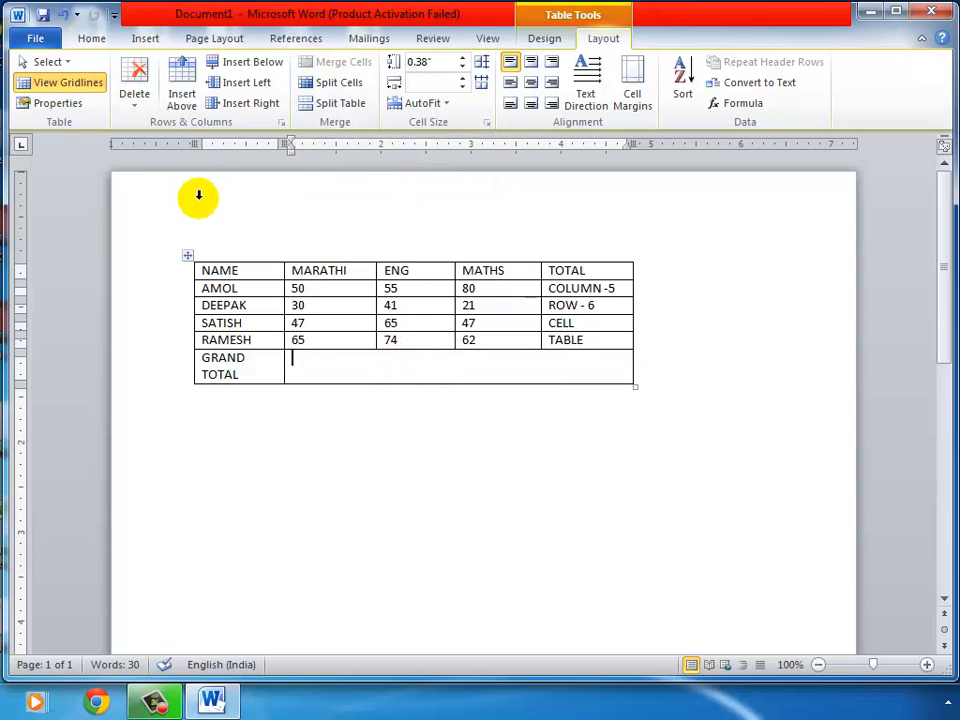
click(63, 16)
click(419, 362)
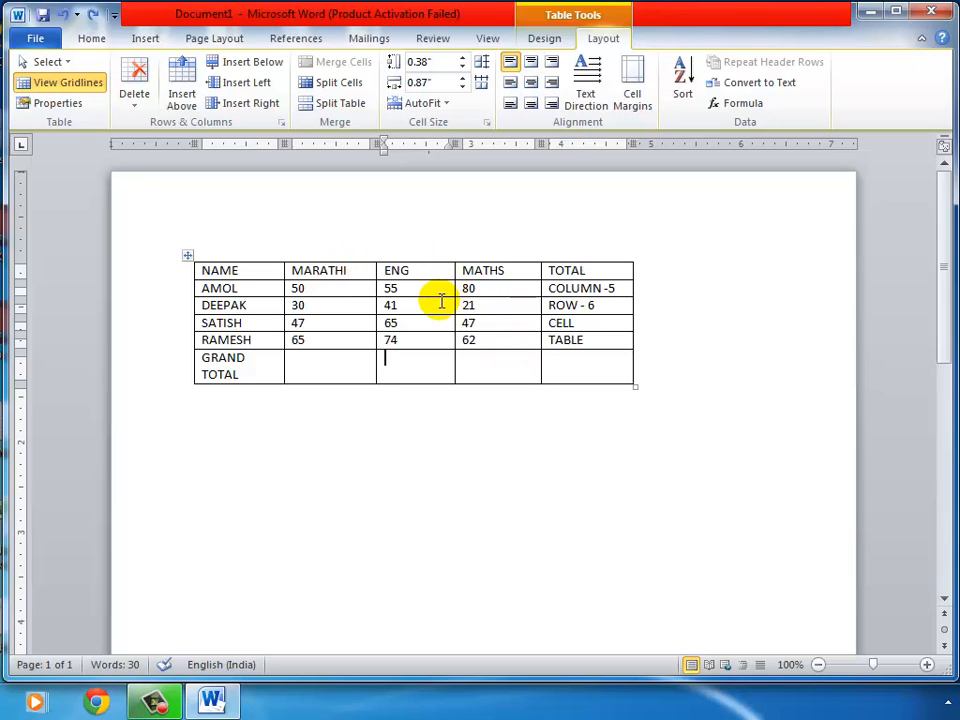
Widen the table by stretching its right edge and enlarge the MATHS column
click(165, 698)
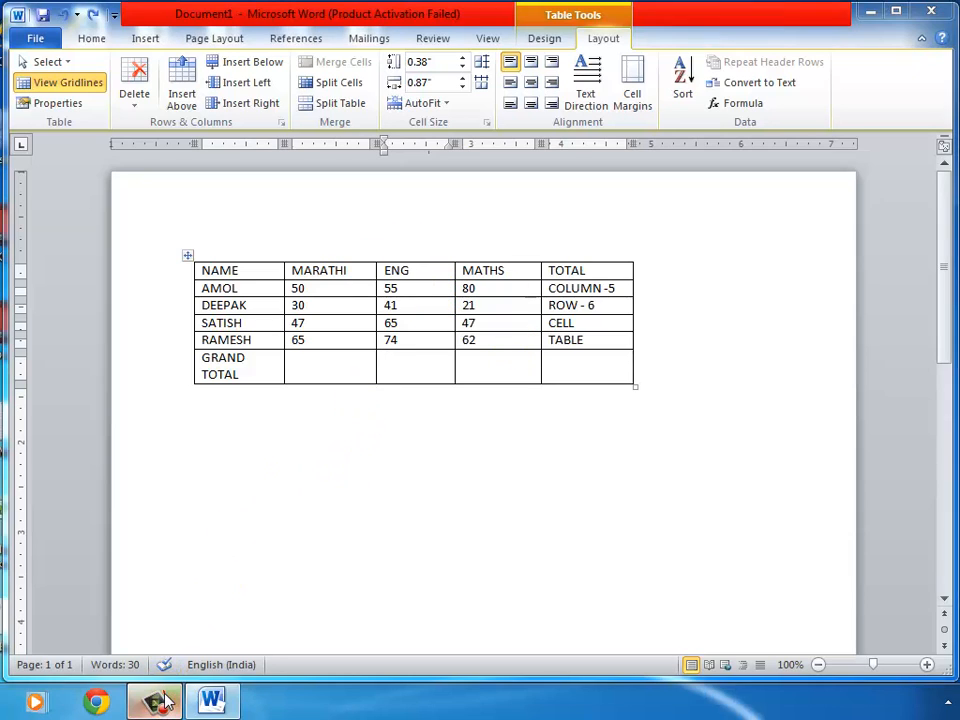
click(922, 558)
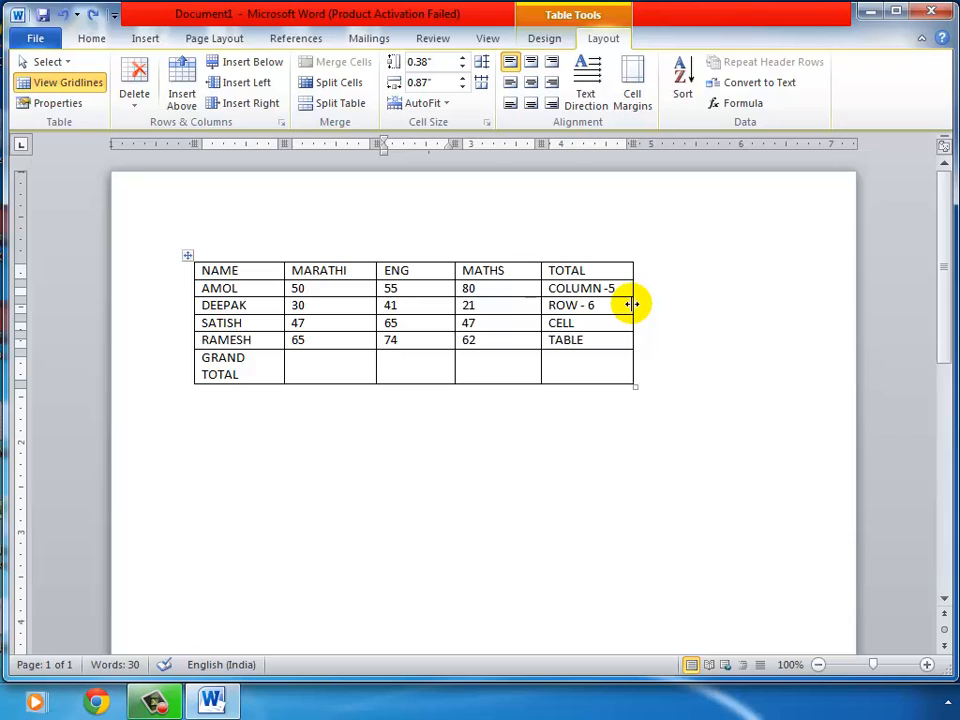
drag(633, 304, 750, 304)
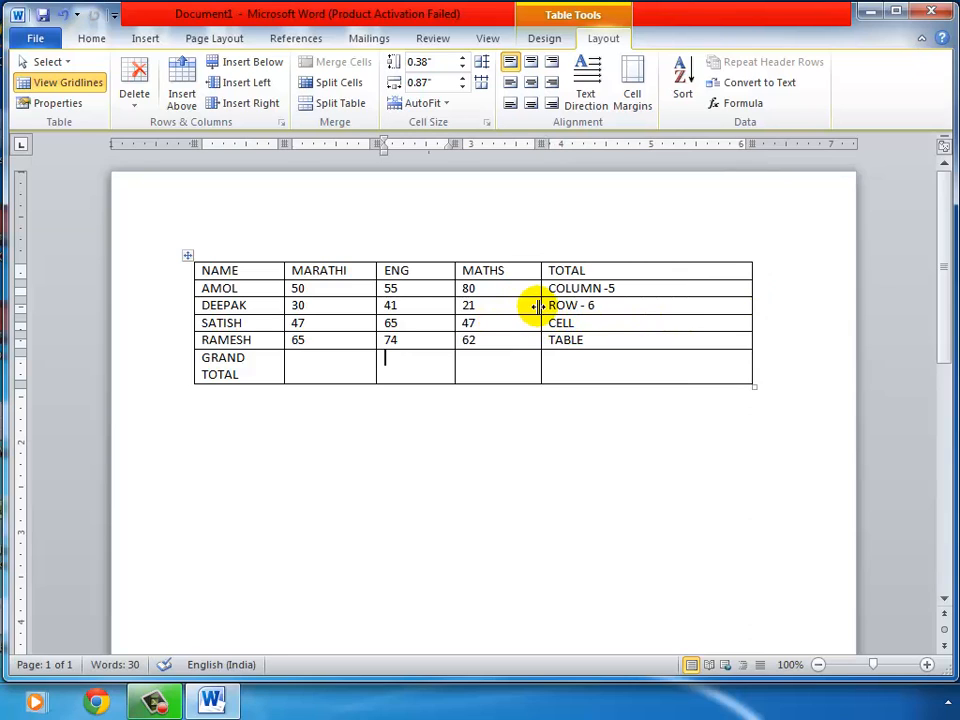
drag(538, 305, 607, 308)
drag(637, 307, 656, 308)
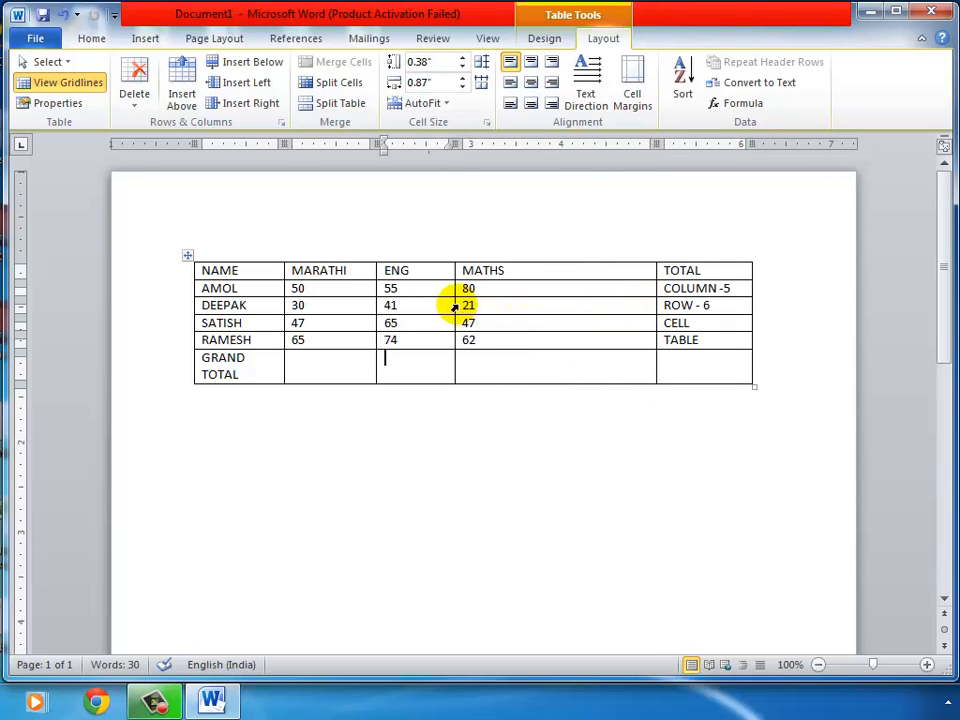
Widen ENG, MARATHI and NAME so GRAND TOTAL fits one line; undo a trial DEEPAK row stretch
drag(455, 305, 549, 303)
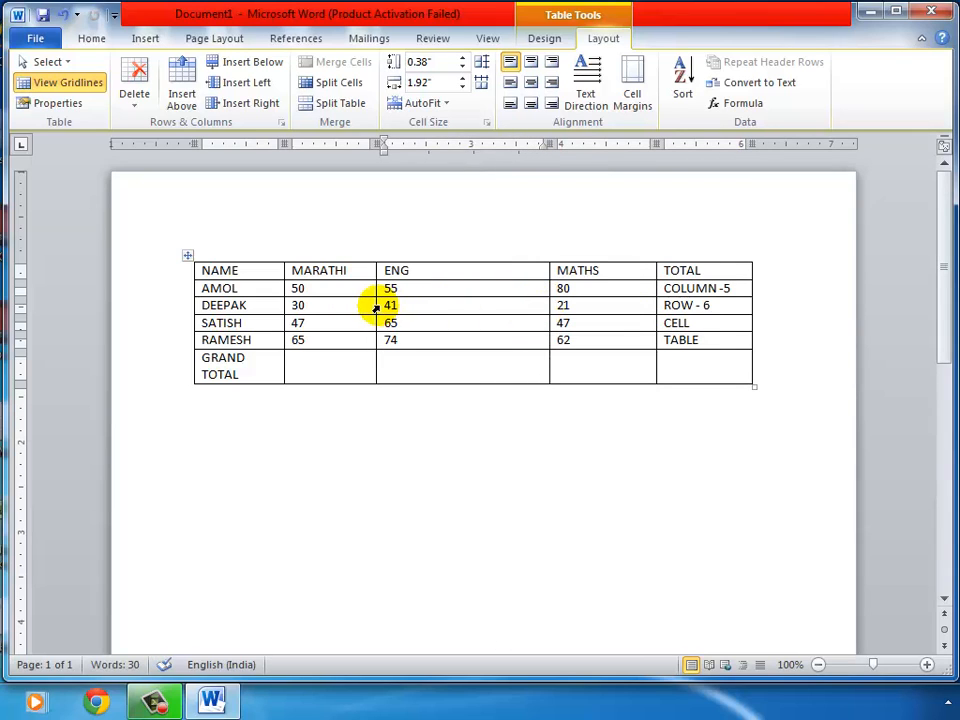
drag(376, 305, 420, 305)
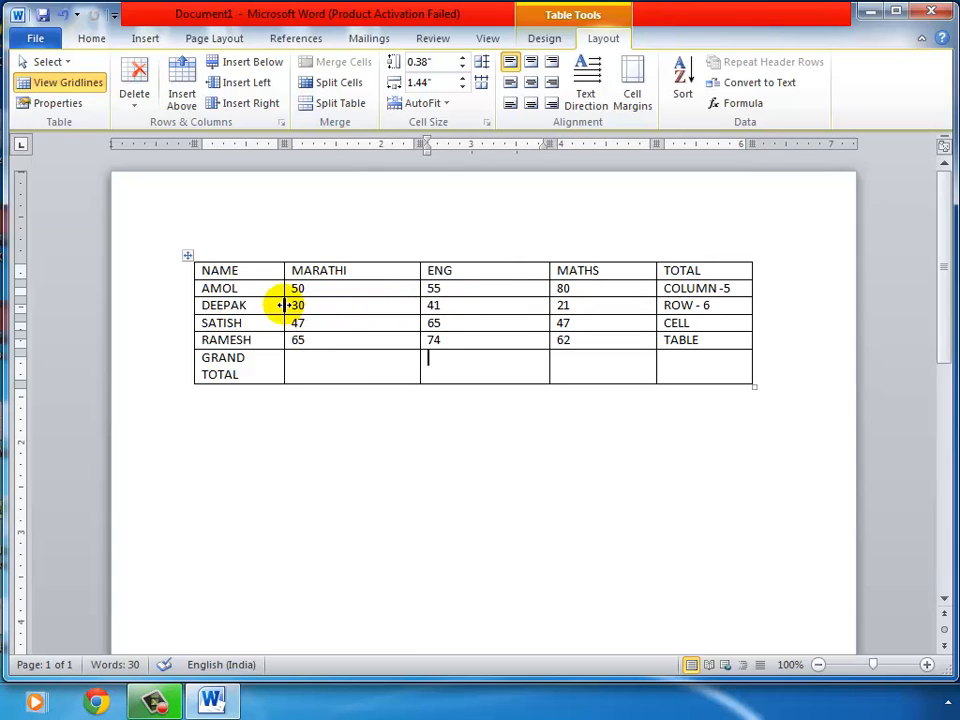
drag(284, 305, 313, 306)
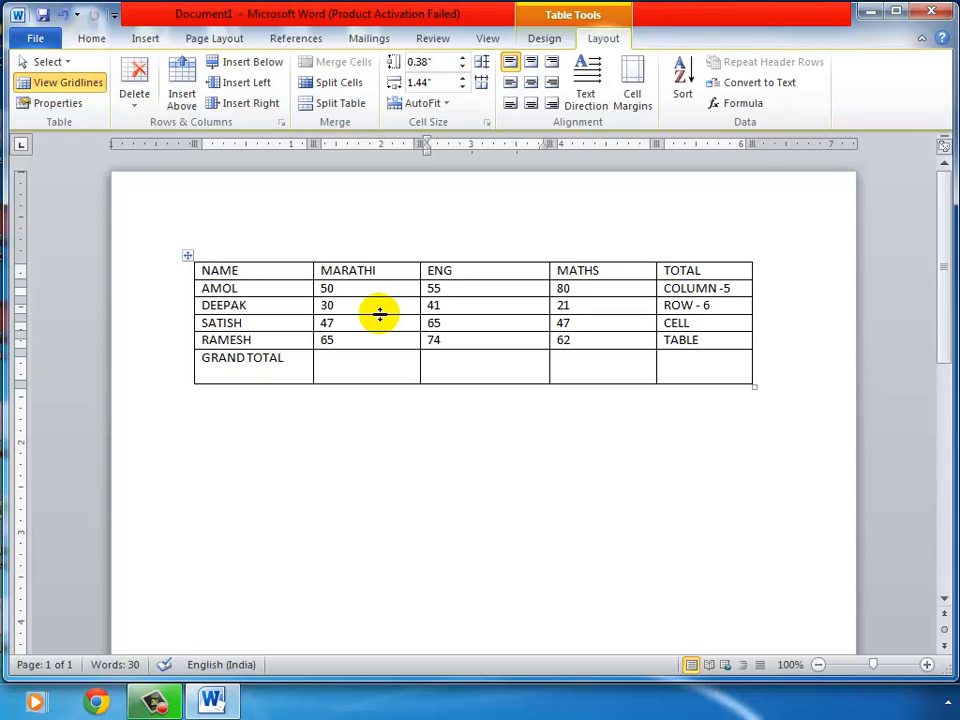
drag(380, 314, 384, 366)
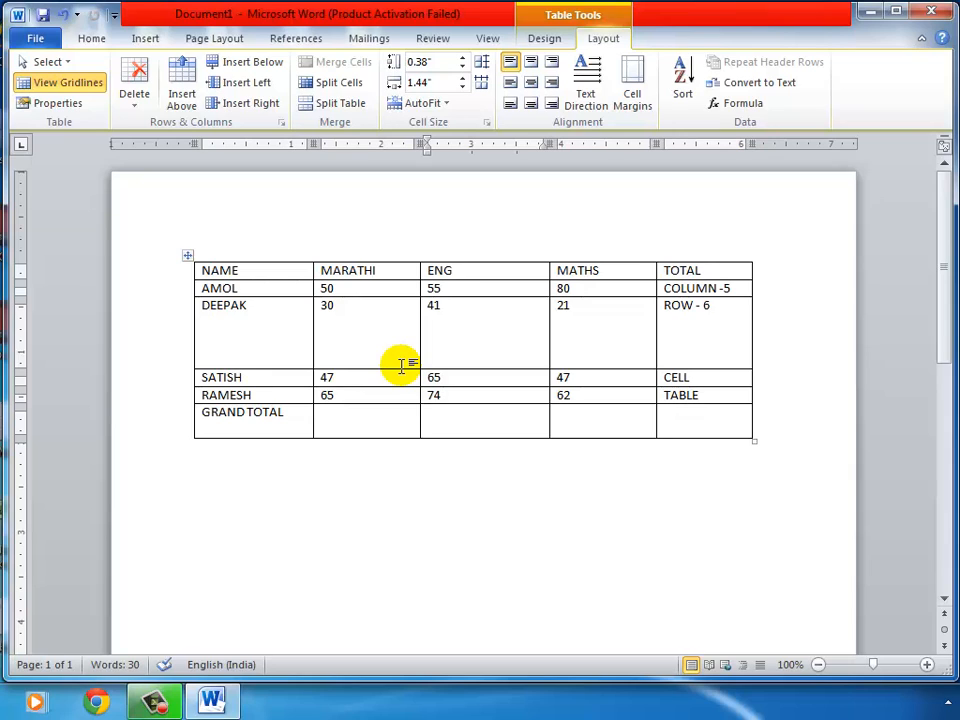
key(ctrl+z)
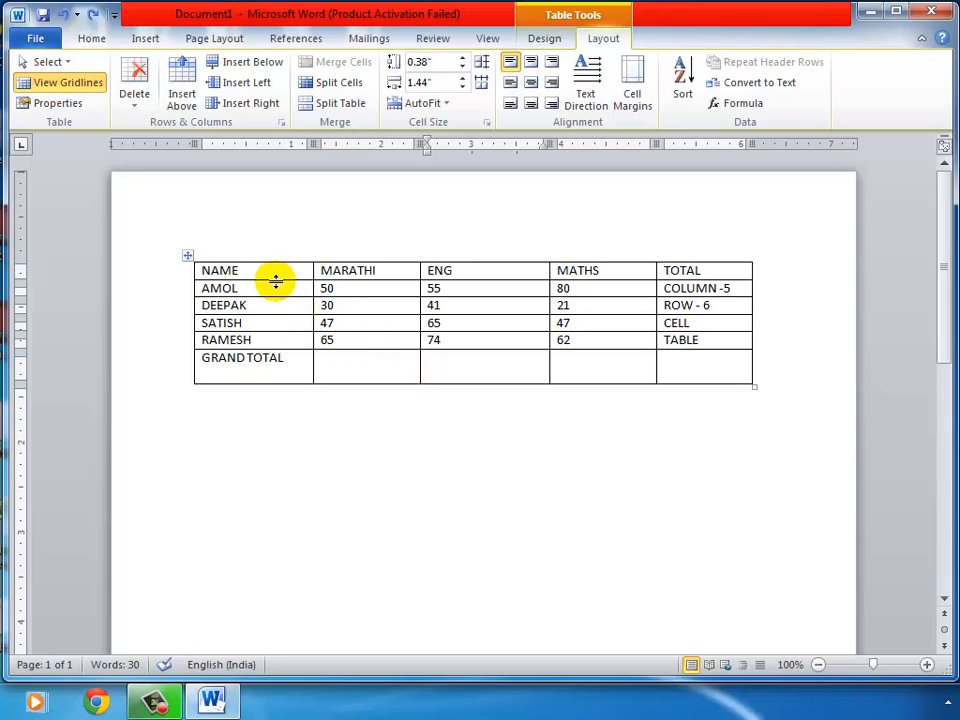
Select the table and try AutoFit to contents, then undo the column width change
click(188, 257)
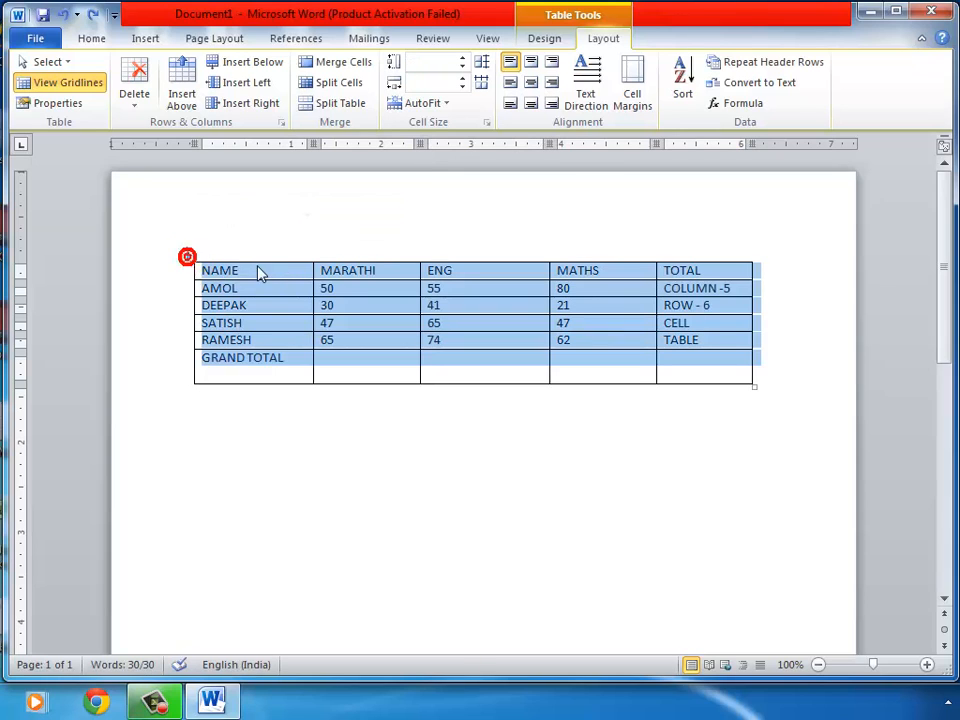
click(463, 86)
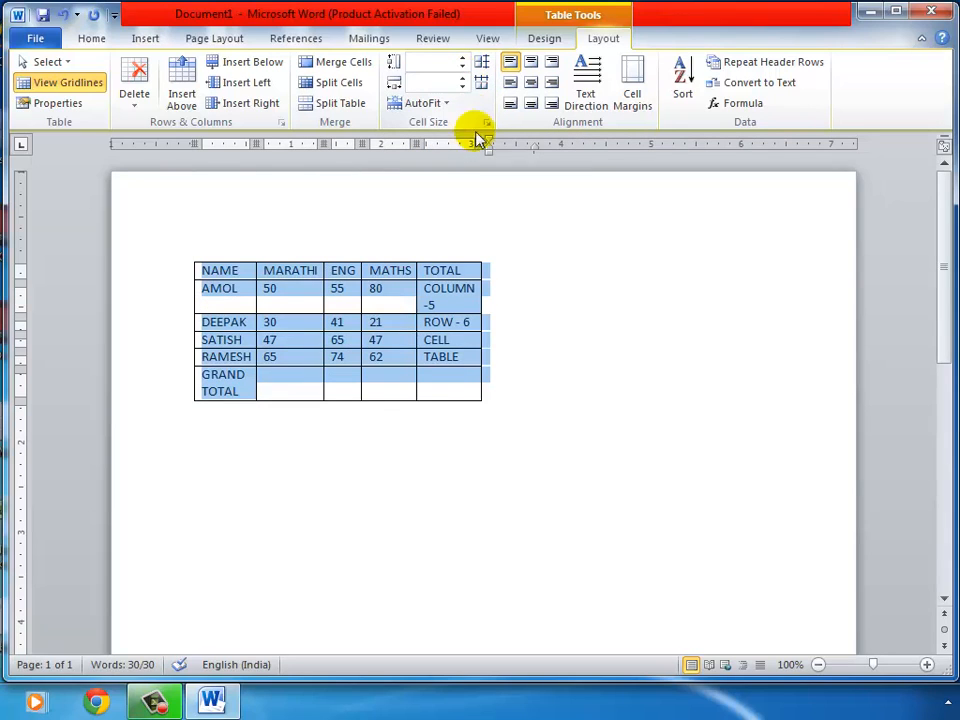
key(ctrl+z)
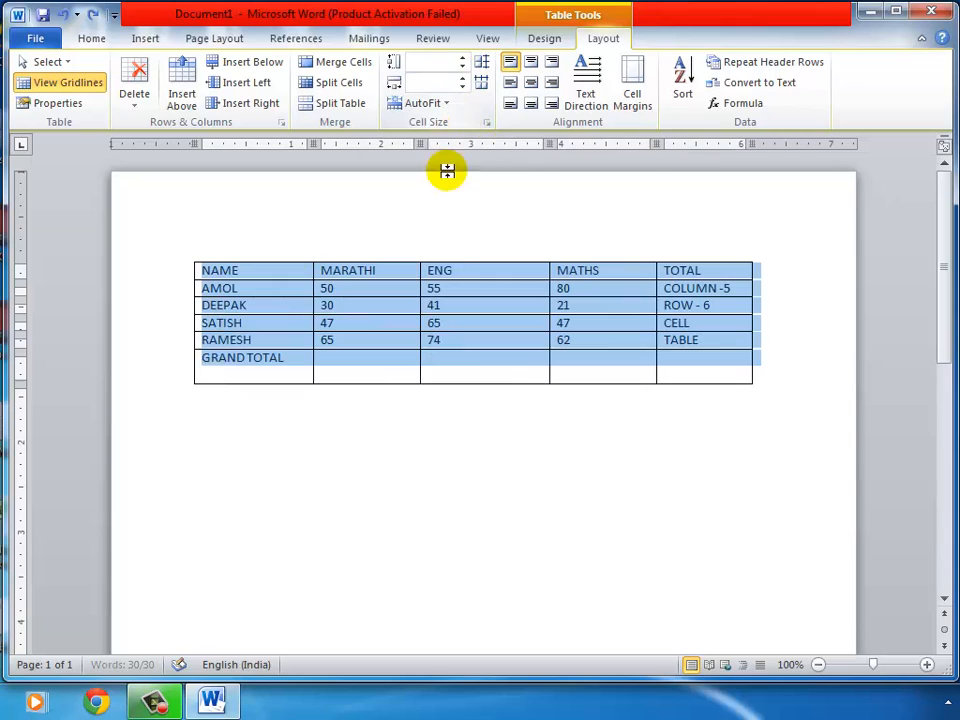
click(476, 286)
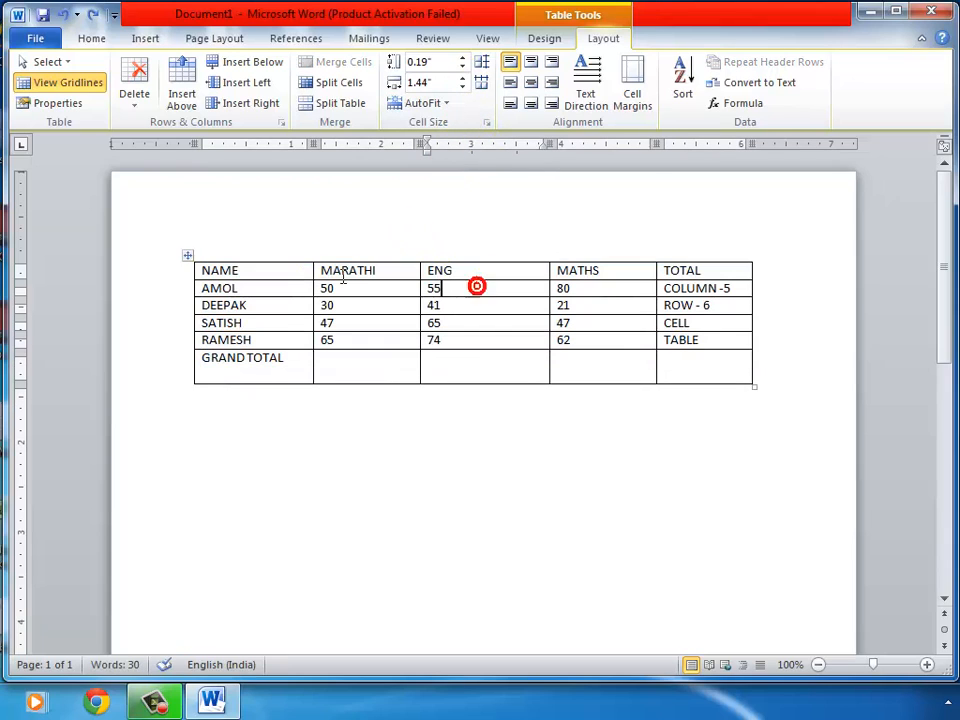
Select the whole table and adjust the row height up and down with the spinner
click(186, 258)
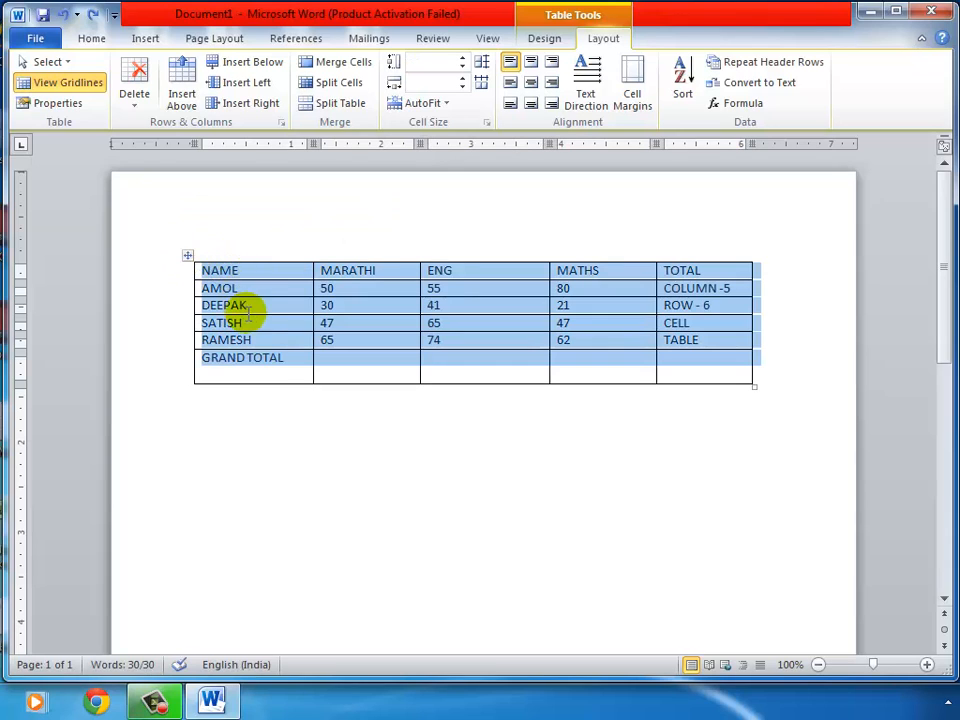
click(462, 59)
click(462, 59)
click(462, 59)
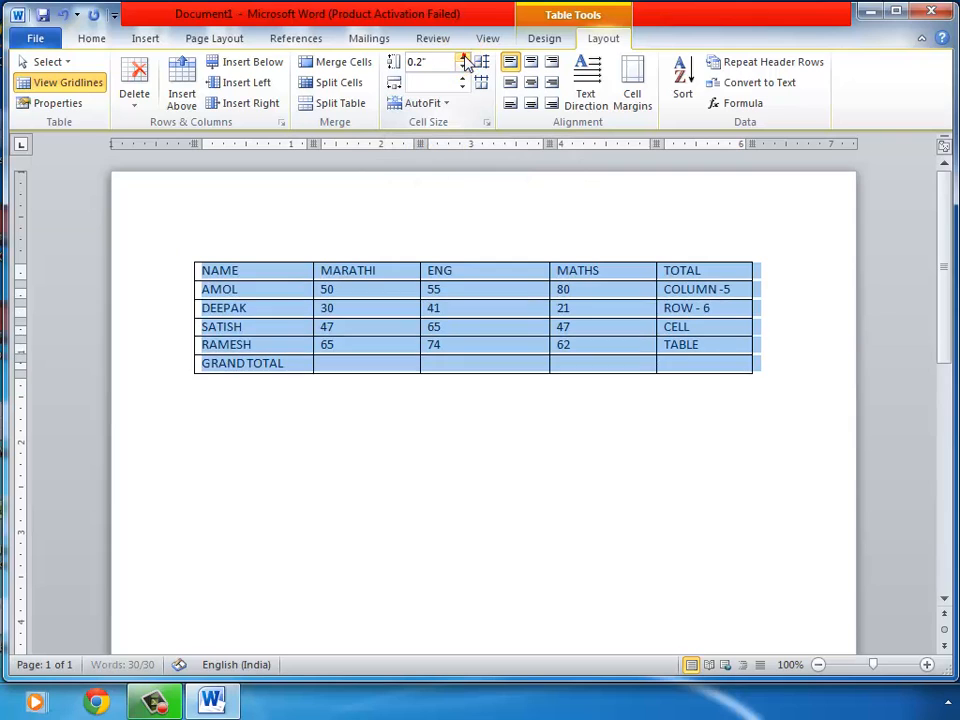
click(463, 59)
click(463, 59)
click(463, 59)
click(463, 59)
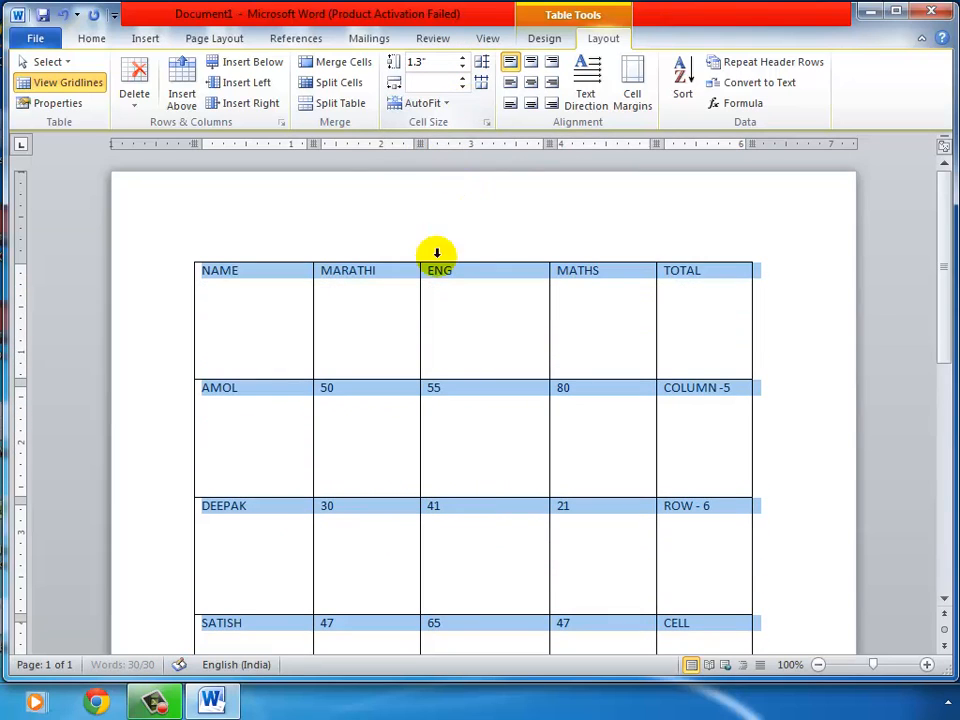
click(463, 68)
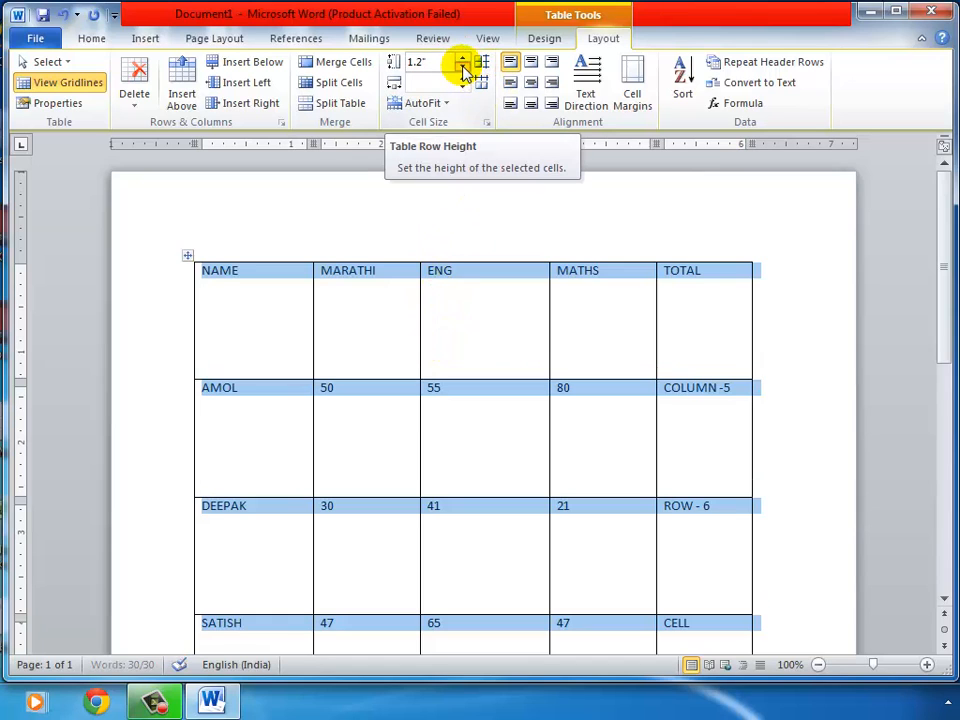
click(463, 68)
click(463, 68)
click(463, 68)
click(463, 68)
click(463, 68)
click(463, 68)
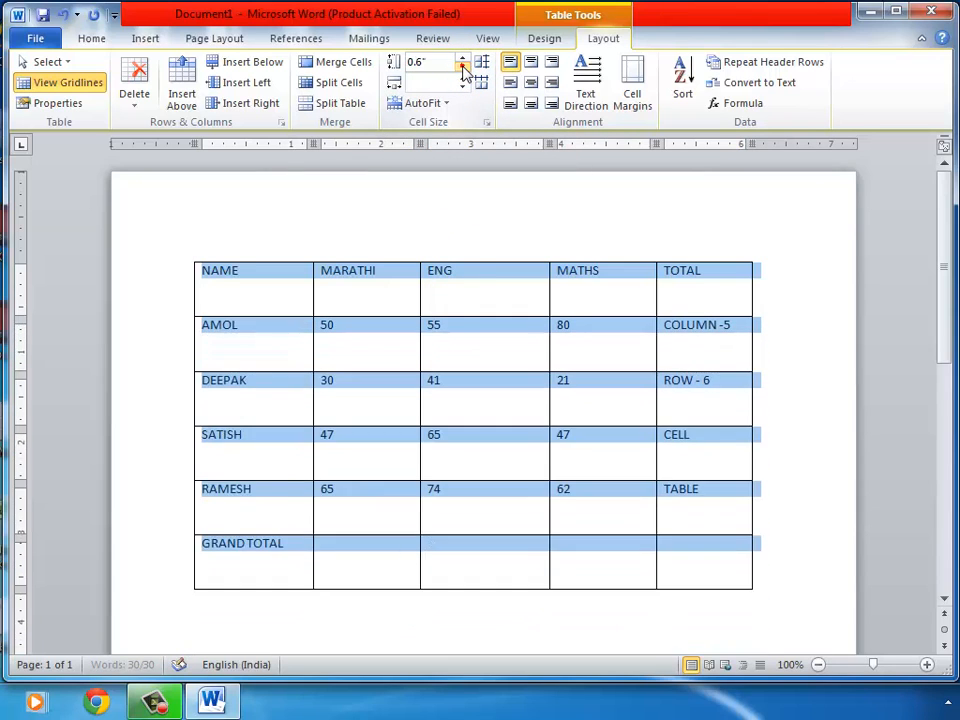
click(463, 68)
click(463, 68)
click(463, 68)
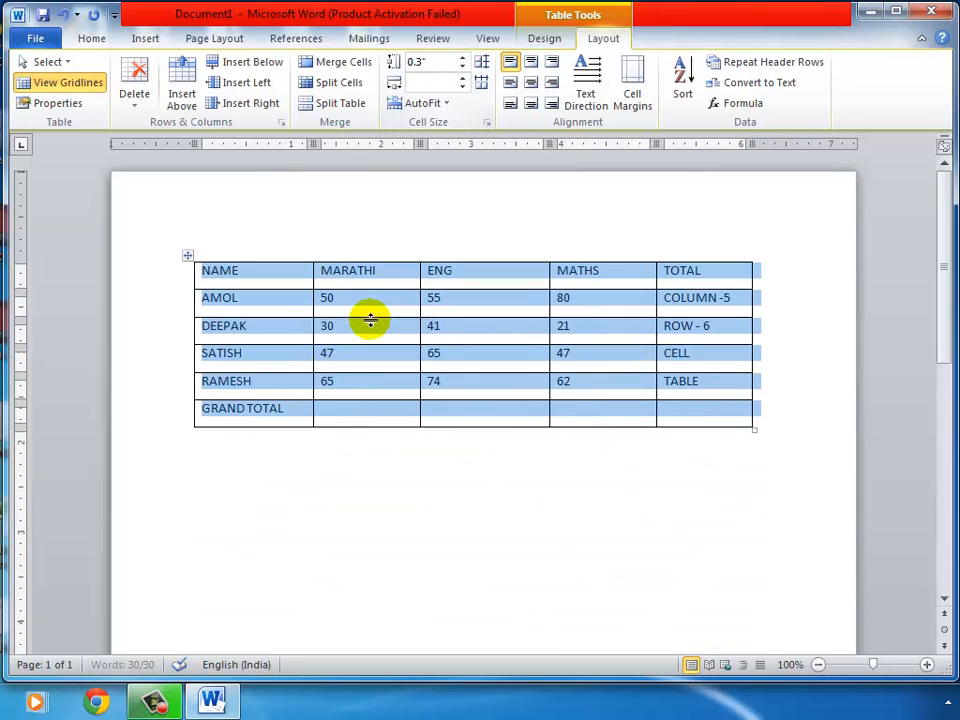
Reselect the table and set every row height to 0.6"
click(369, 304)
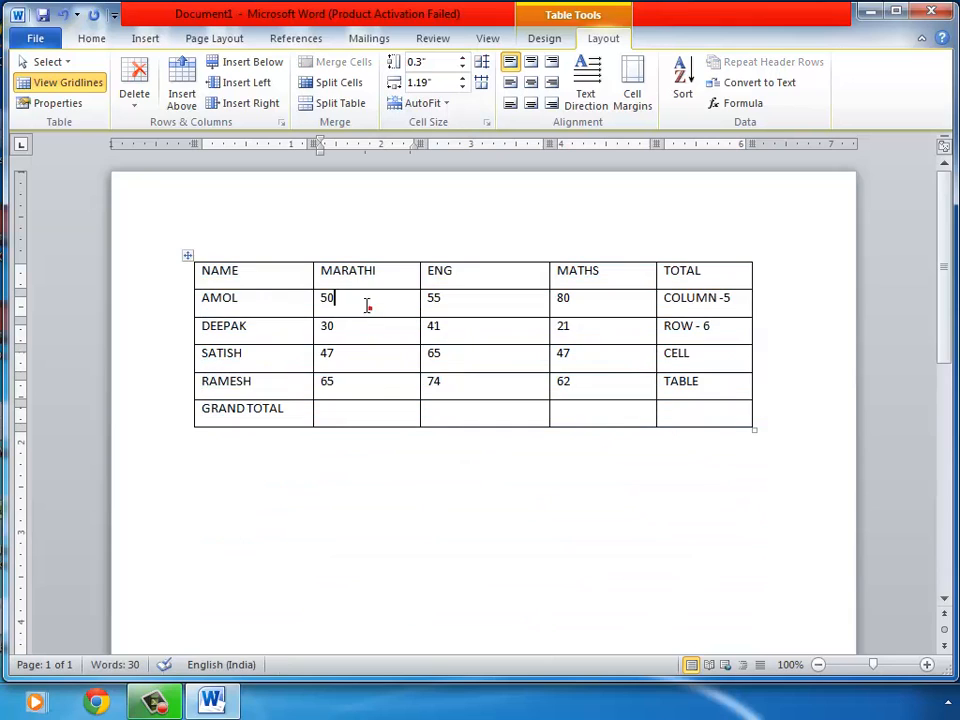
click(187, 257)
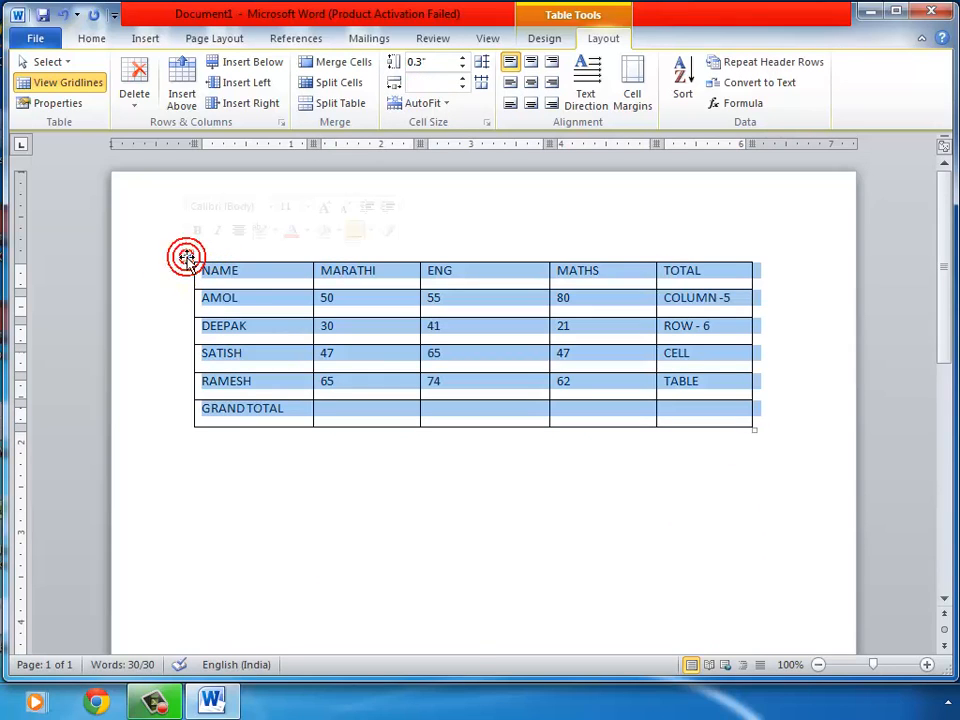
click(462, 59)
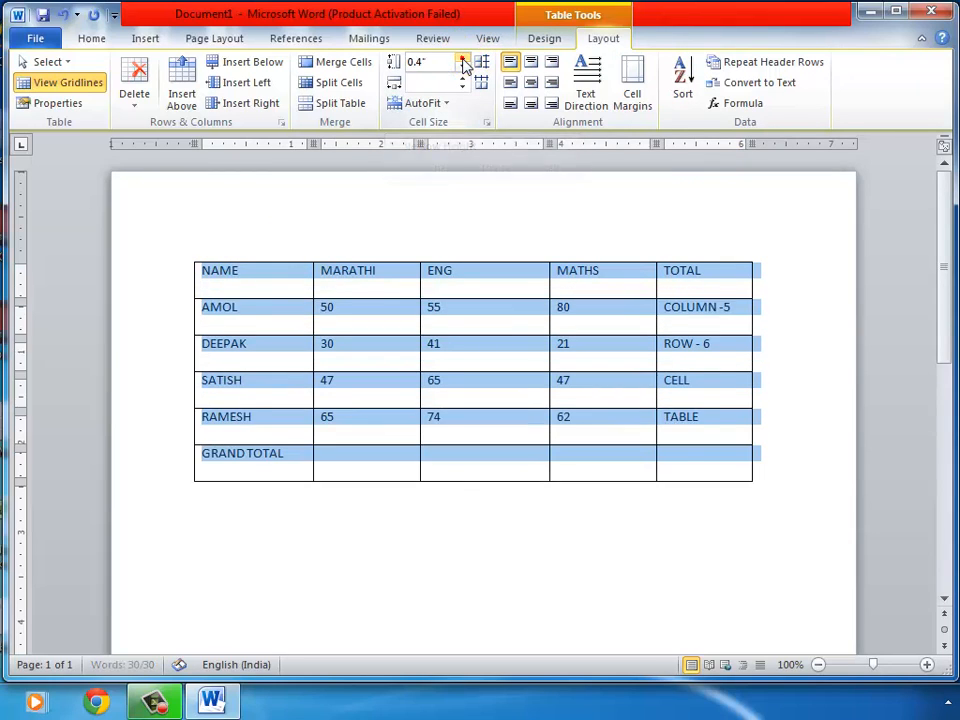
click(462, 59)
click(462, 59)
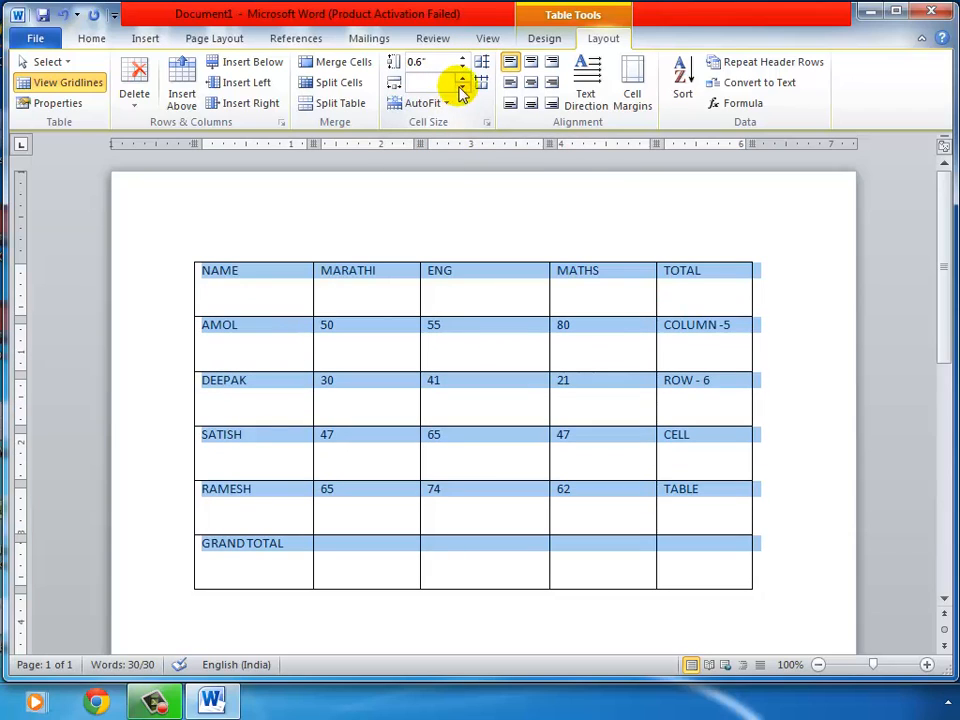
click(615, 340)
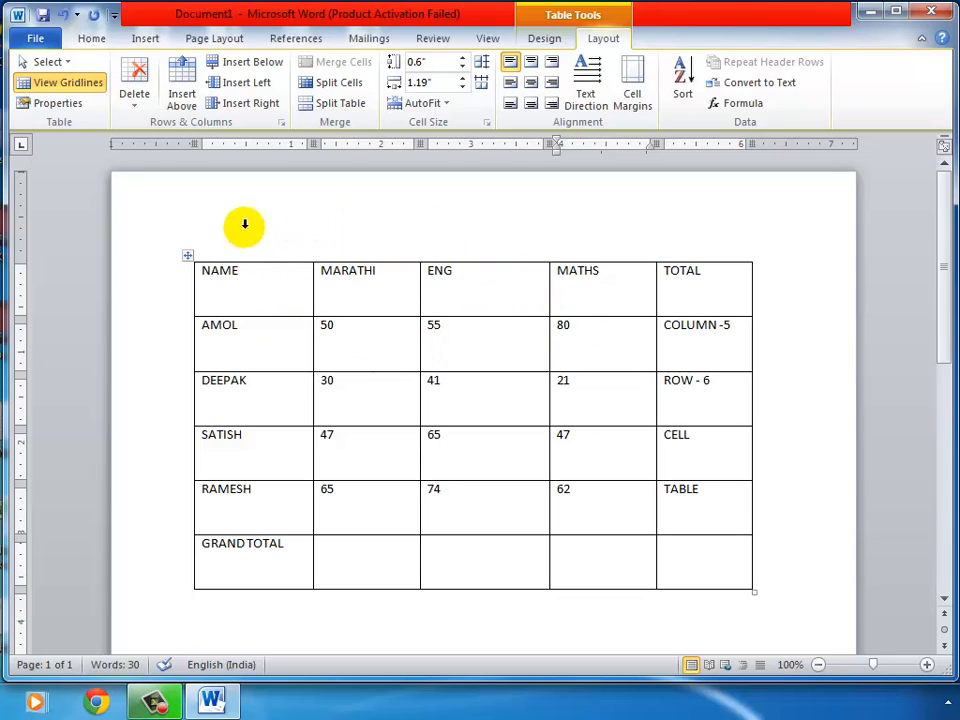
Centre the text horizontally and vertically in every table cell
click(186, 260)
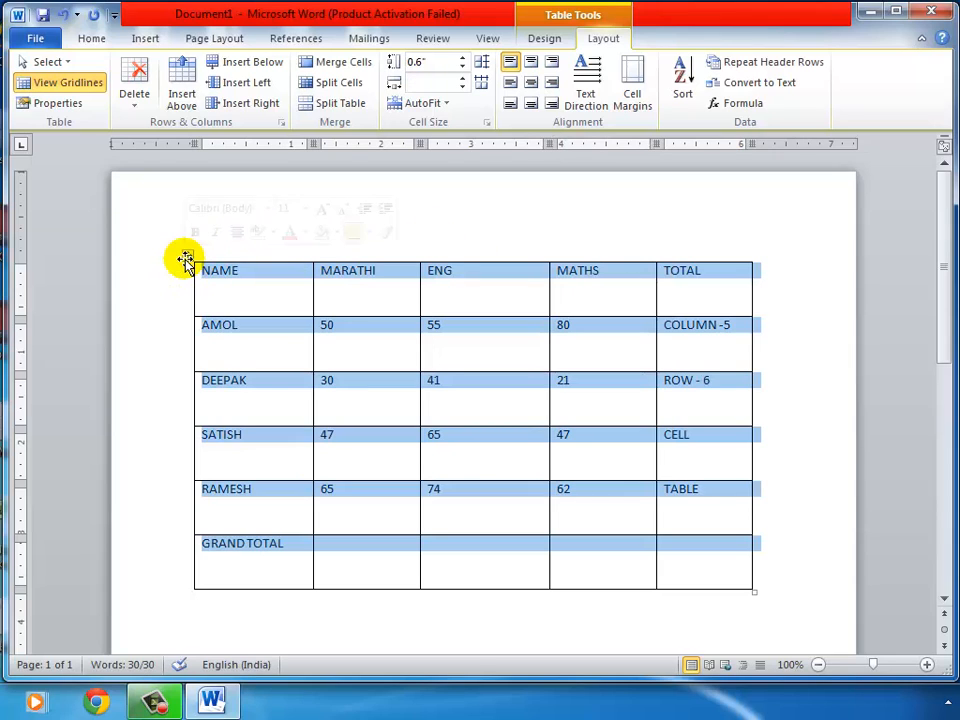
click(535, 86)
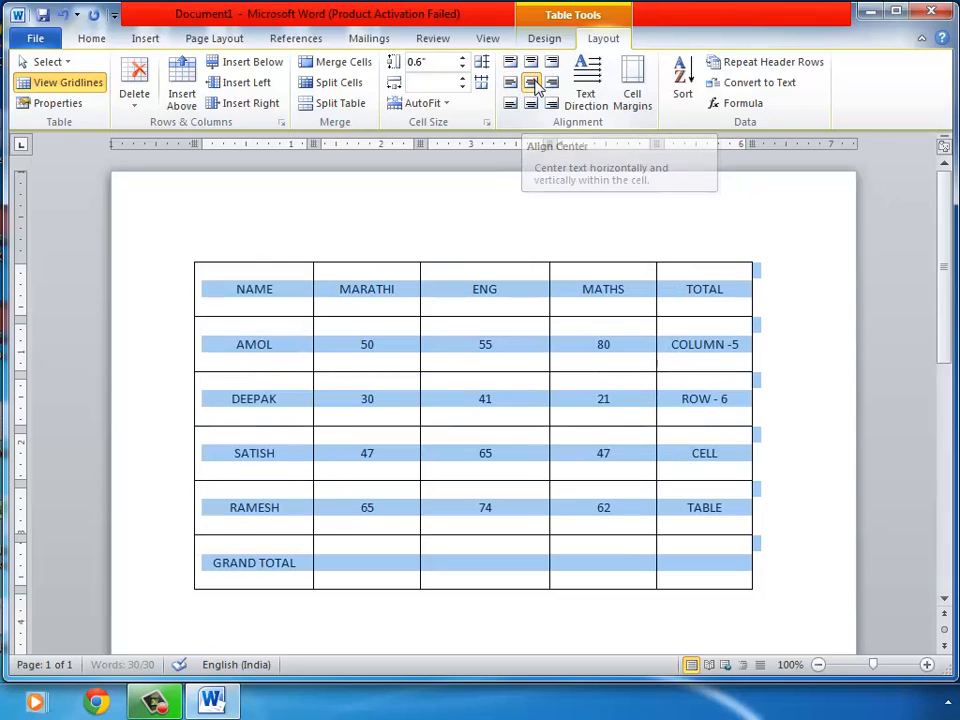
click(521, 302)
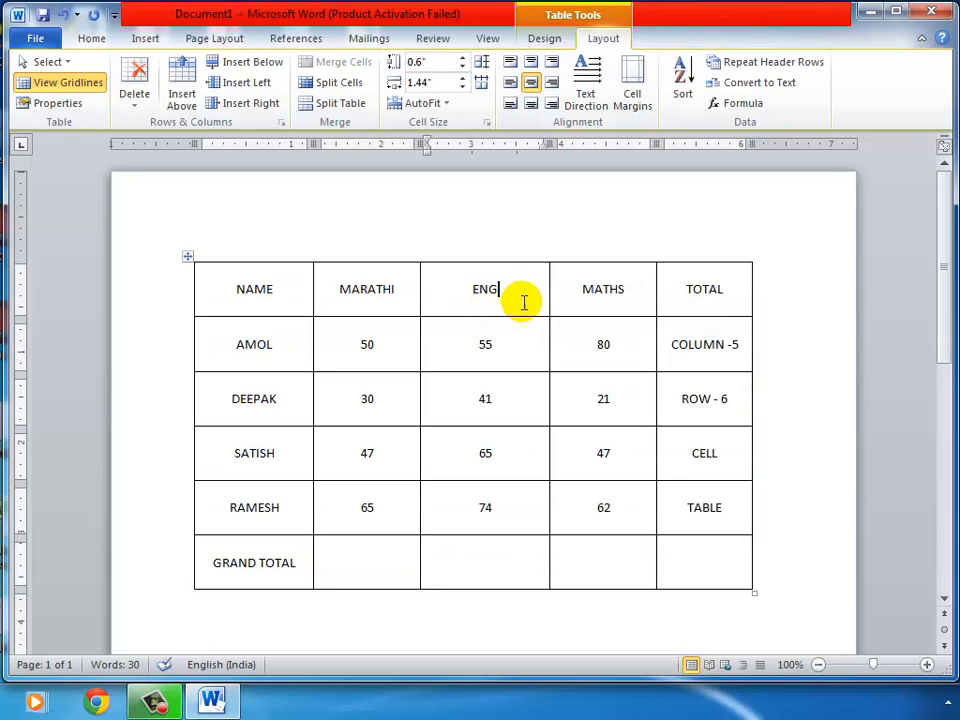
Try bottom-left, bottom-centre and bottom-right alignments, return to Align Center, then rotate text vertically
click(188, 258)
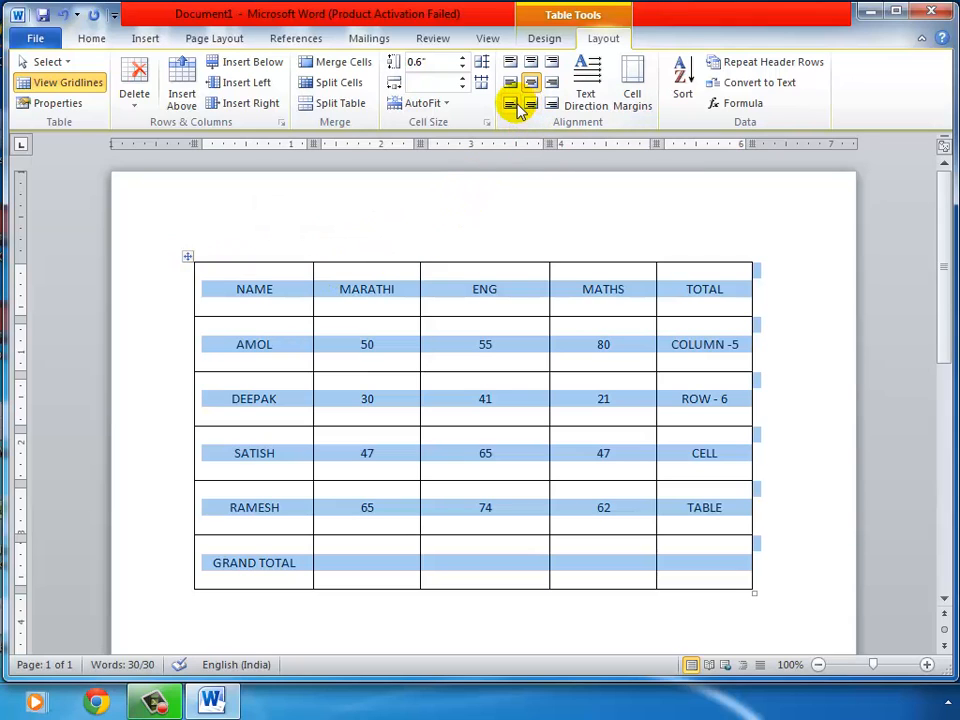
click(512, 105)
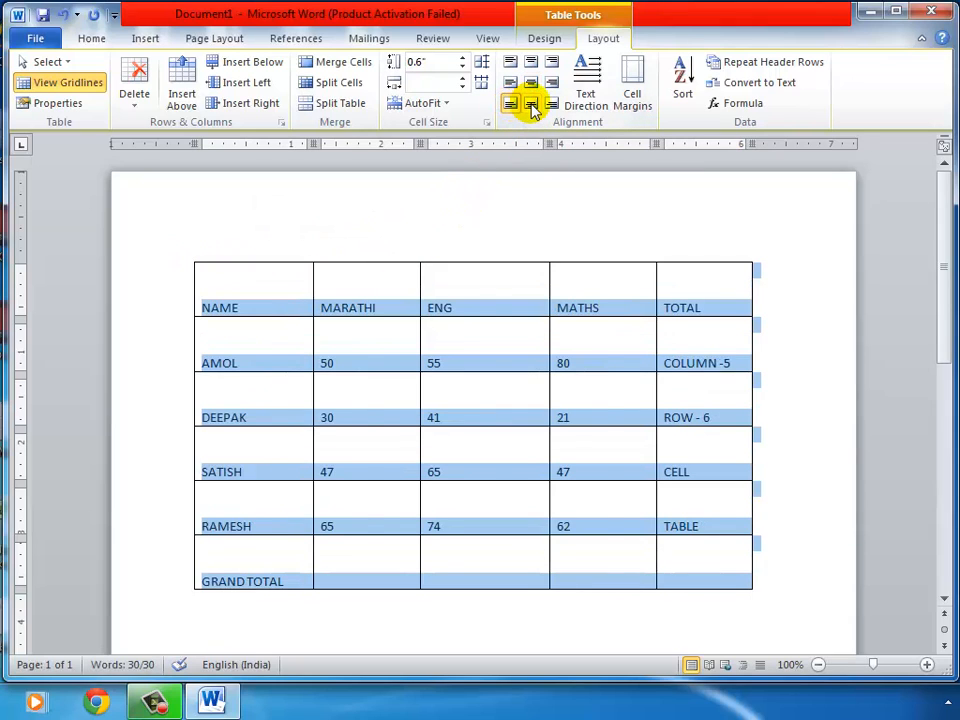
click(531, 106)
click(550, 104)
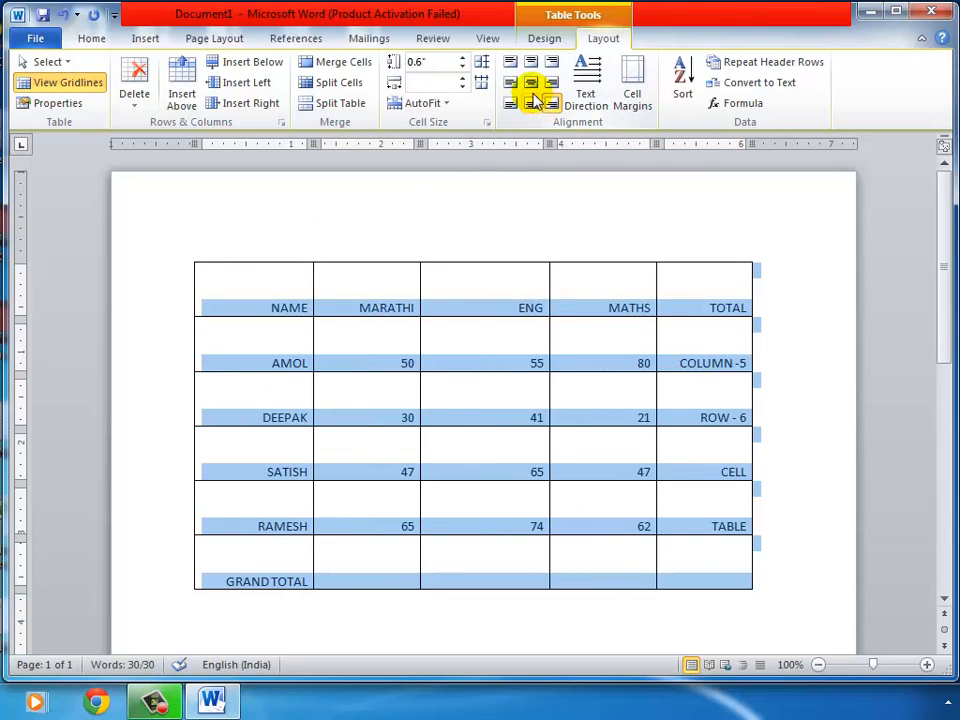
click(531, 86)
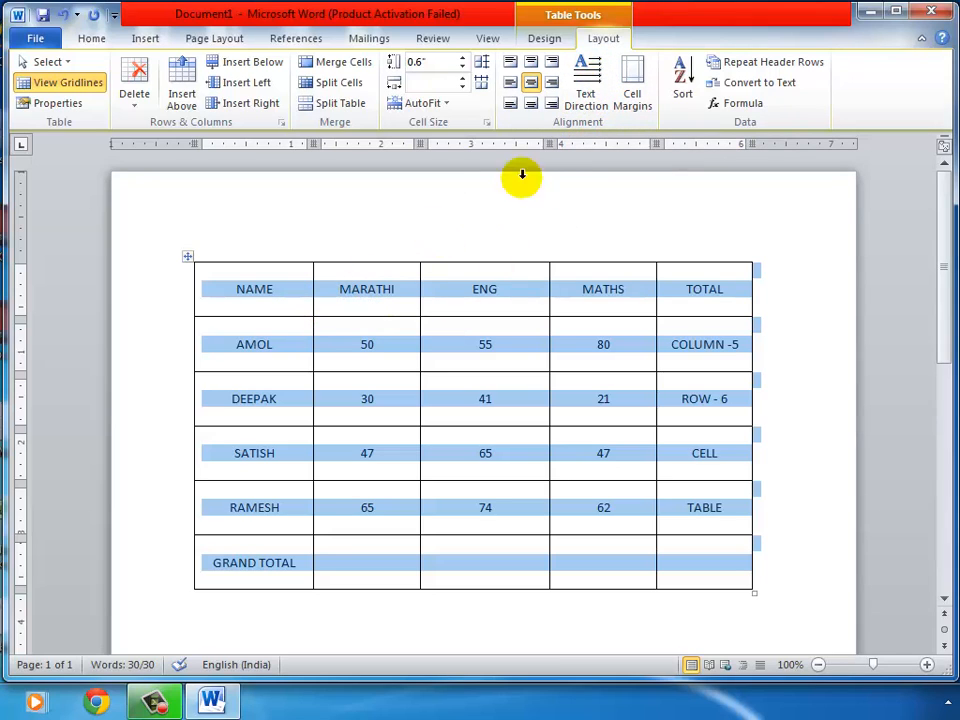
click(592, 68)
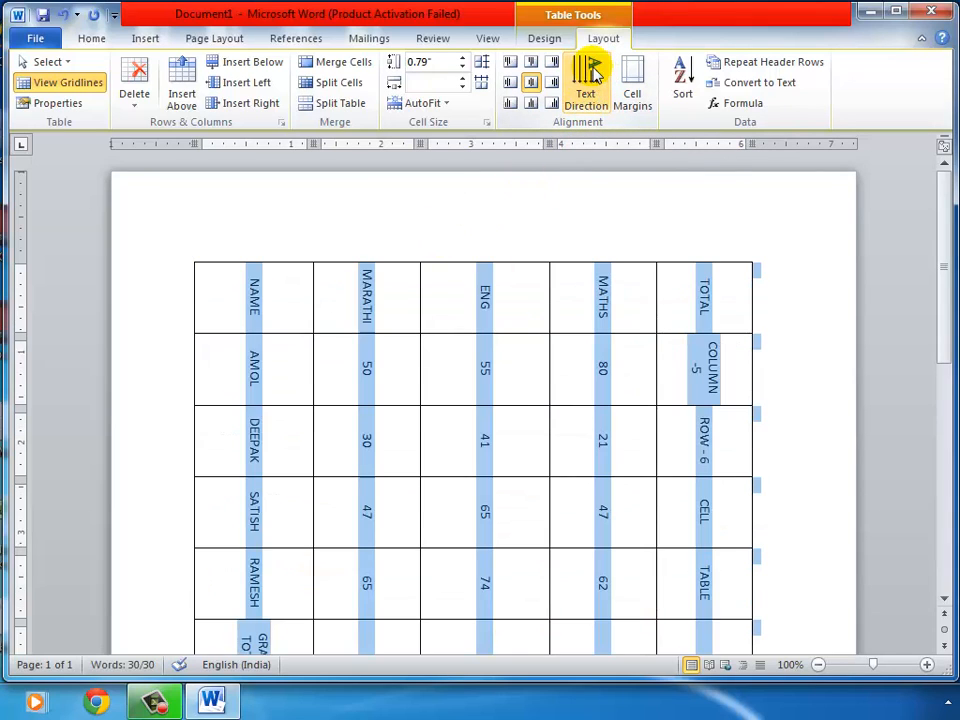
Cycle the table's text direction back to horizontal and click into the AMOL row's 55 cell
click(590, 72)
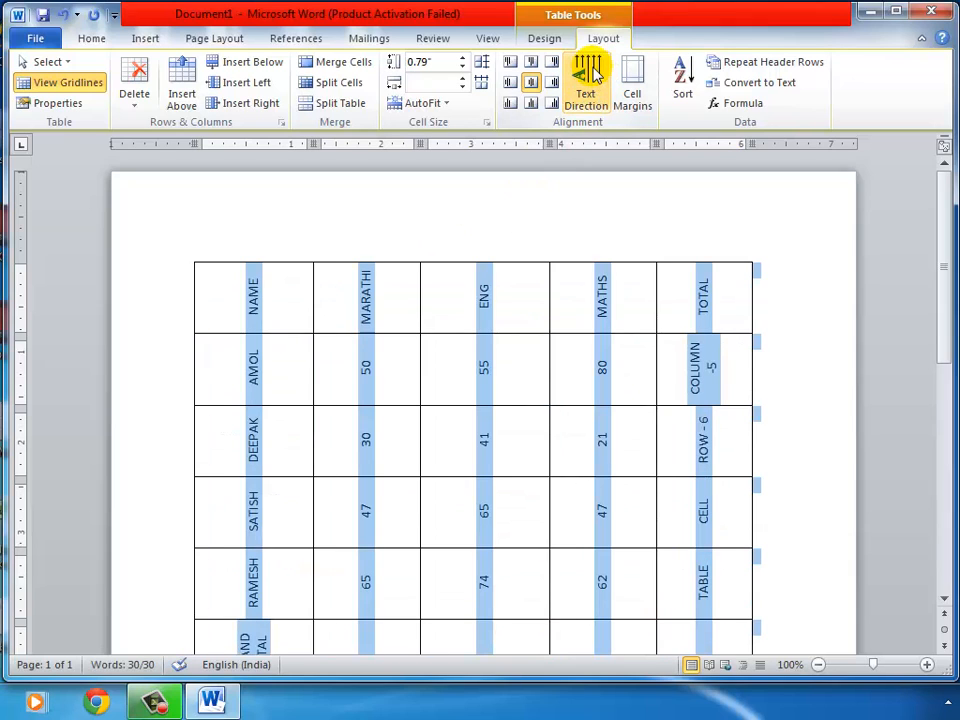
click(590, 72)
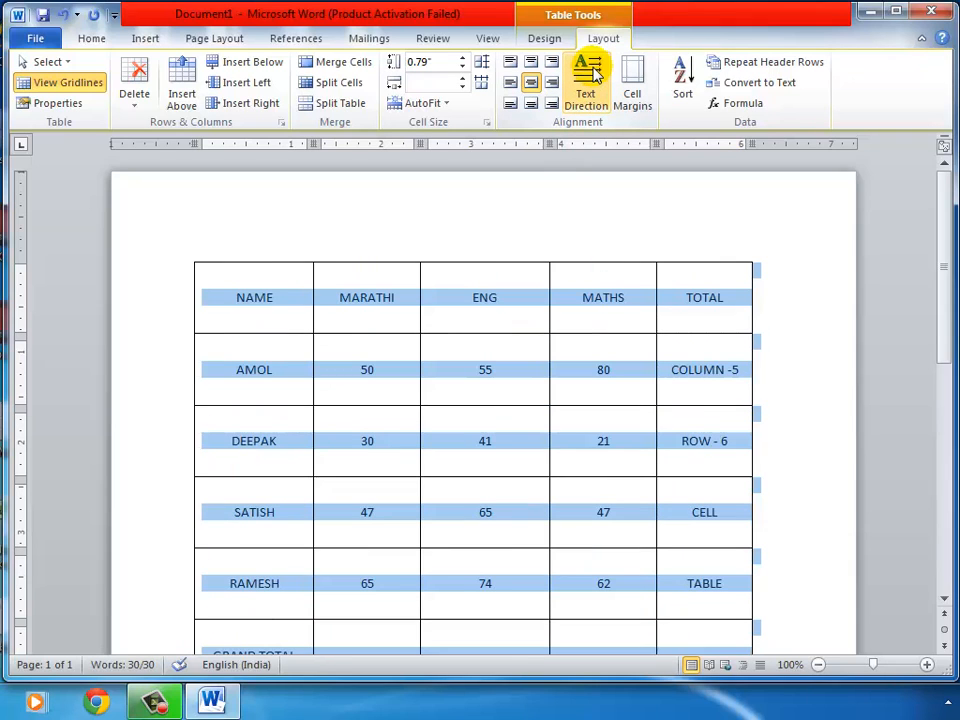
click(460, 305)
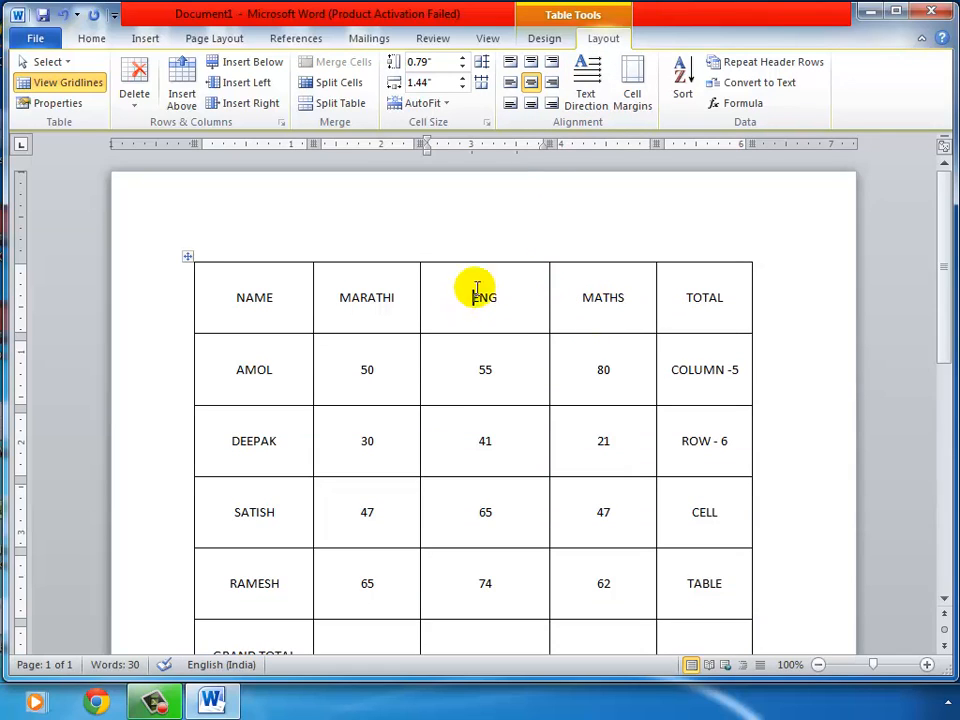
click(432, 371)
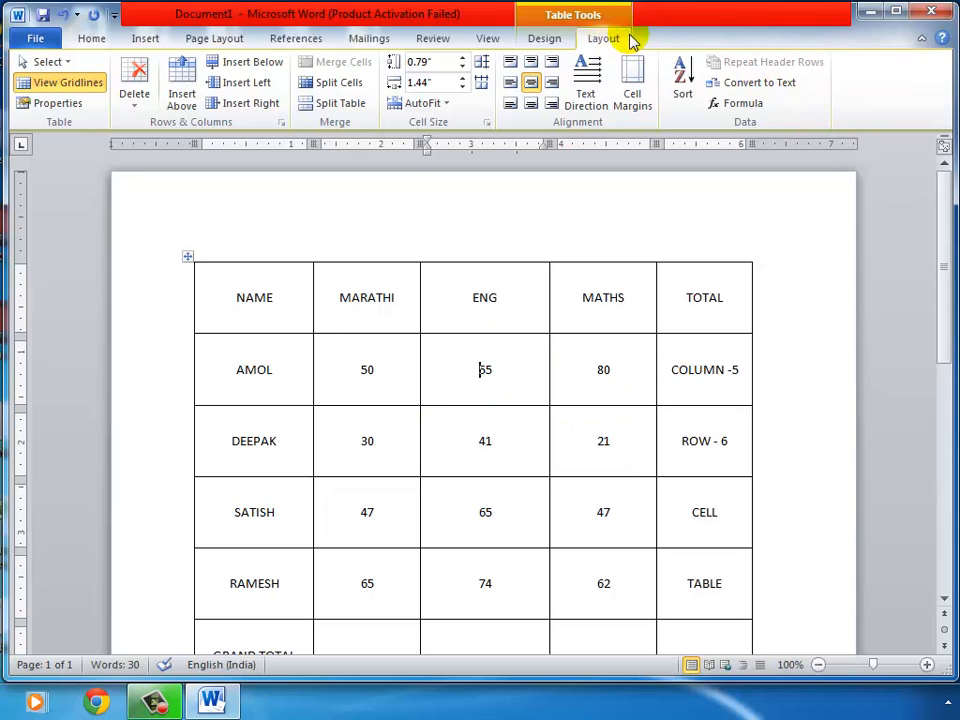
Delete the entire marks table using Delete > Delete Table
click(138, 106)
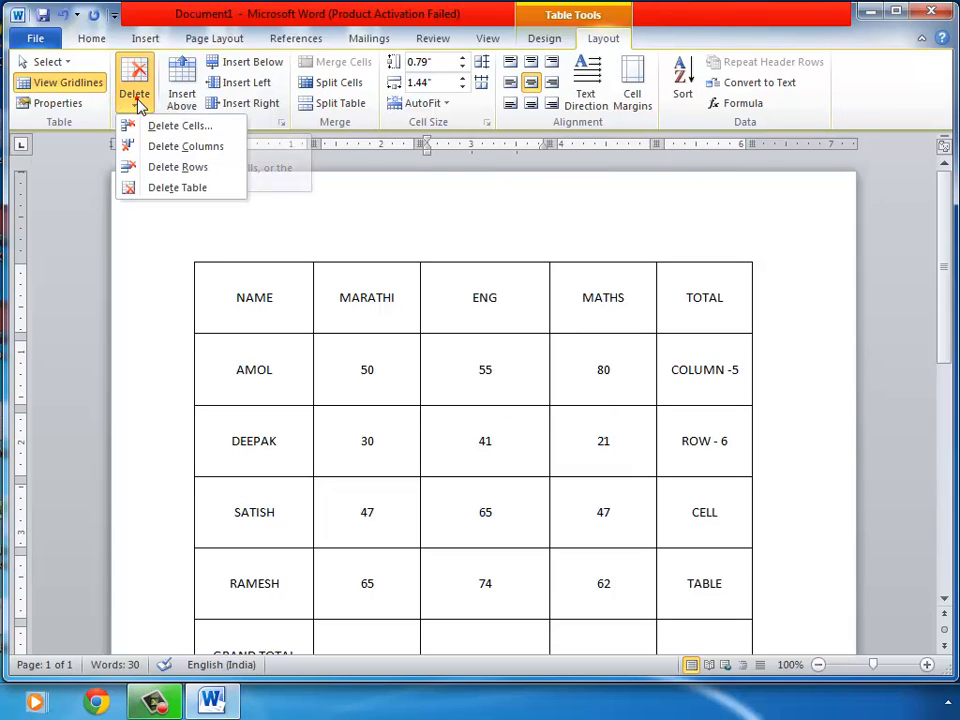
click(213, 190)
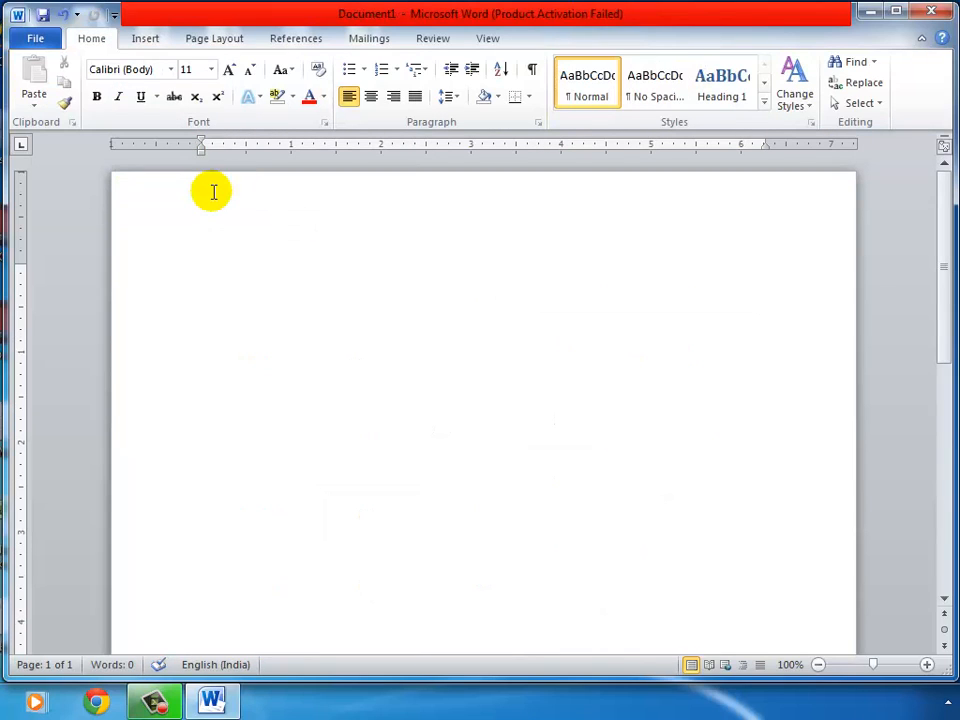
Undo the deletion, text direction, alignment and row-height changes back to 0.3" rows, then select the table
click(64, 17)
click(64, 17)
click(64, 17)
click(64, 17)
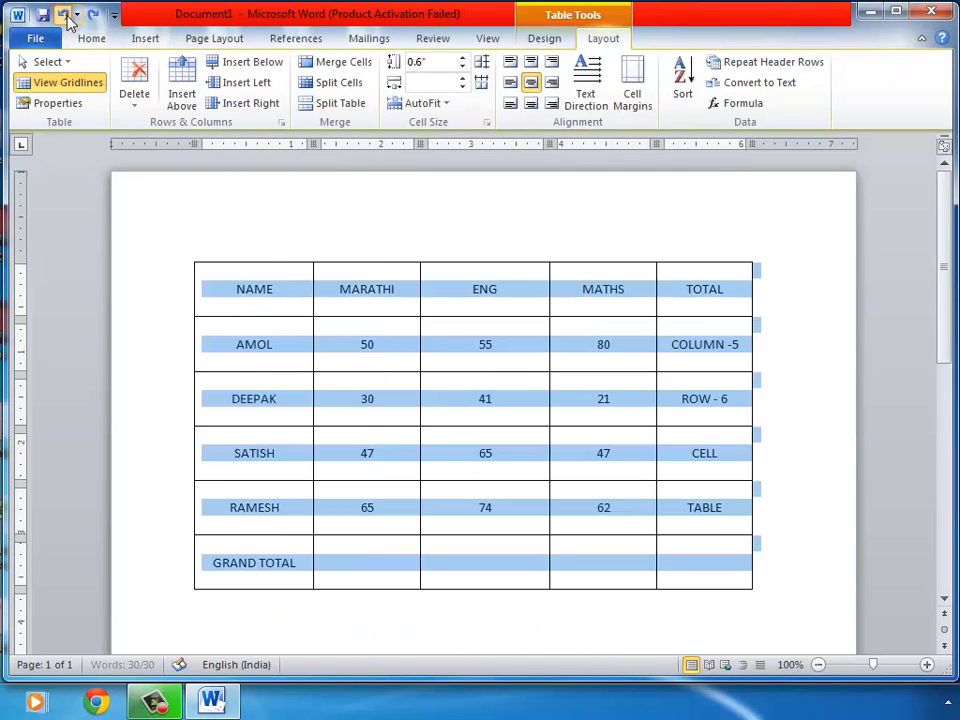
click(64, 17)
click(64, 17)
click(64, 17)
click(64, 17)
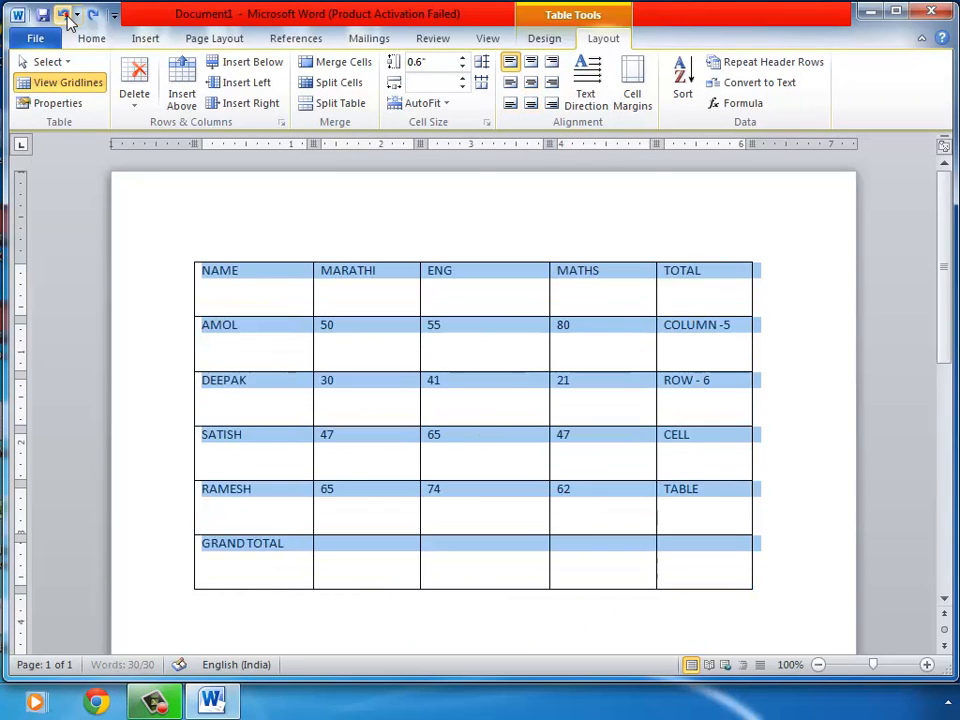
click(64, 17)
click(64, 17)
click(64, 17)
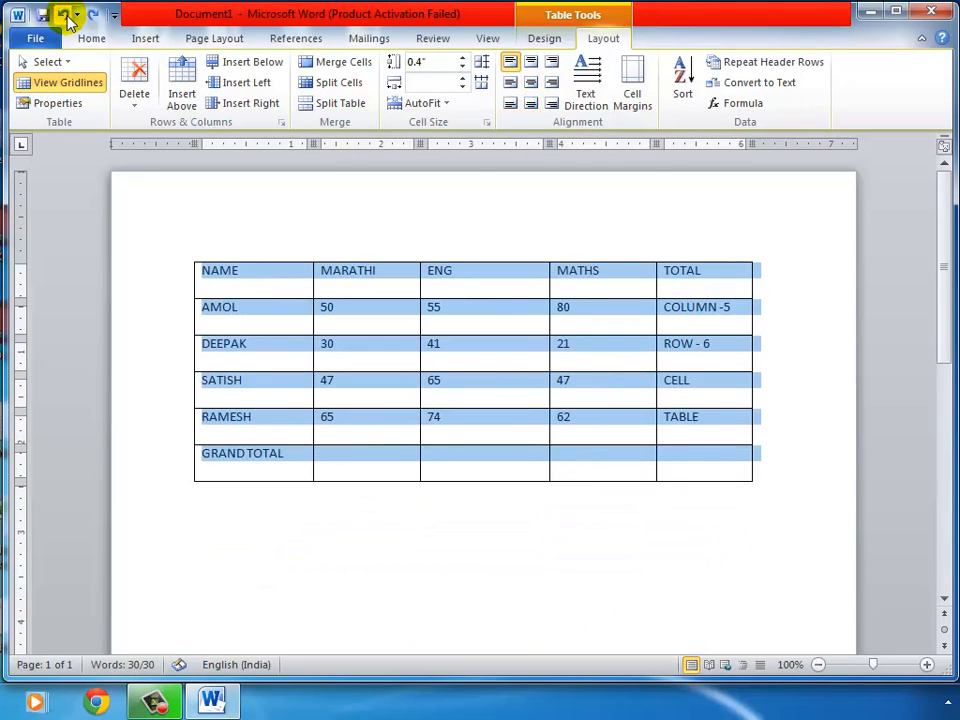
click(64, 17)
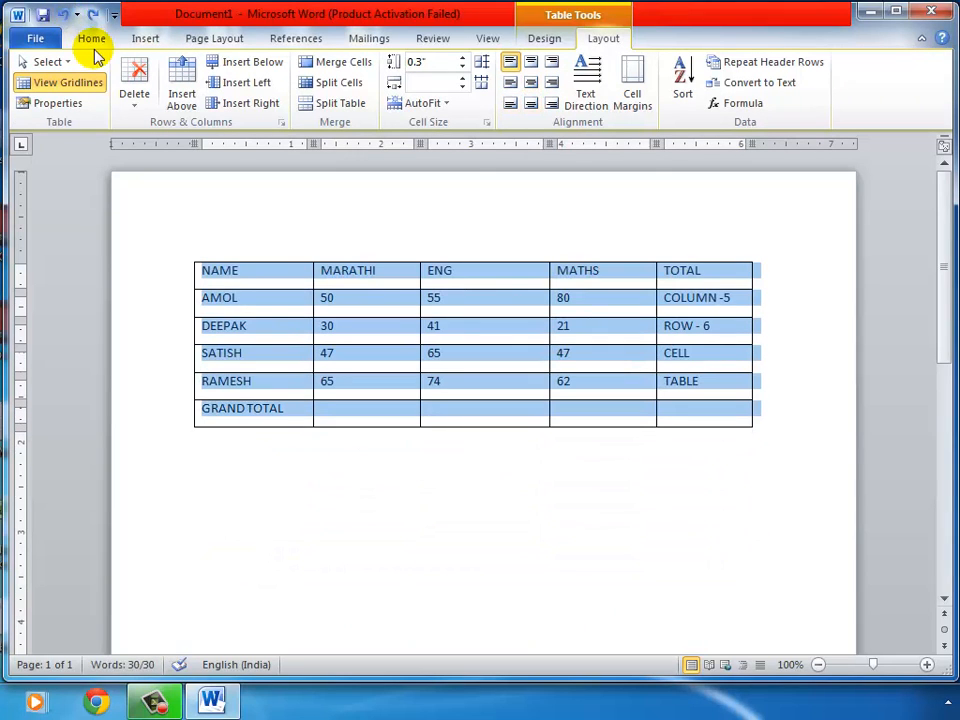
click(576, 301)
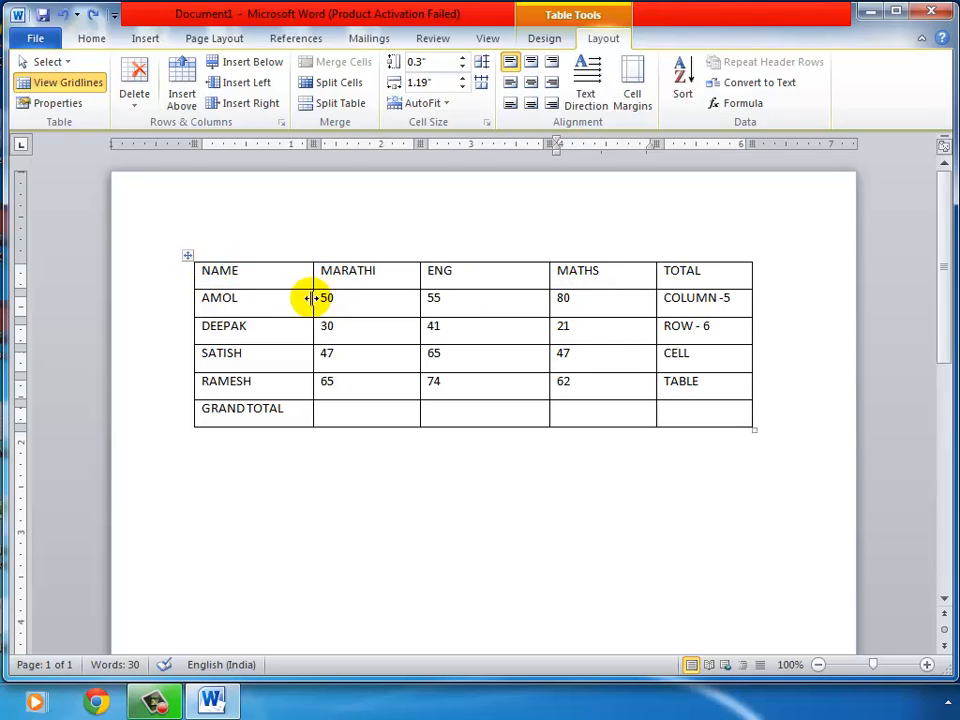
click(188, 259)
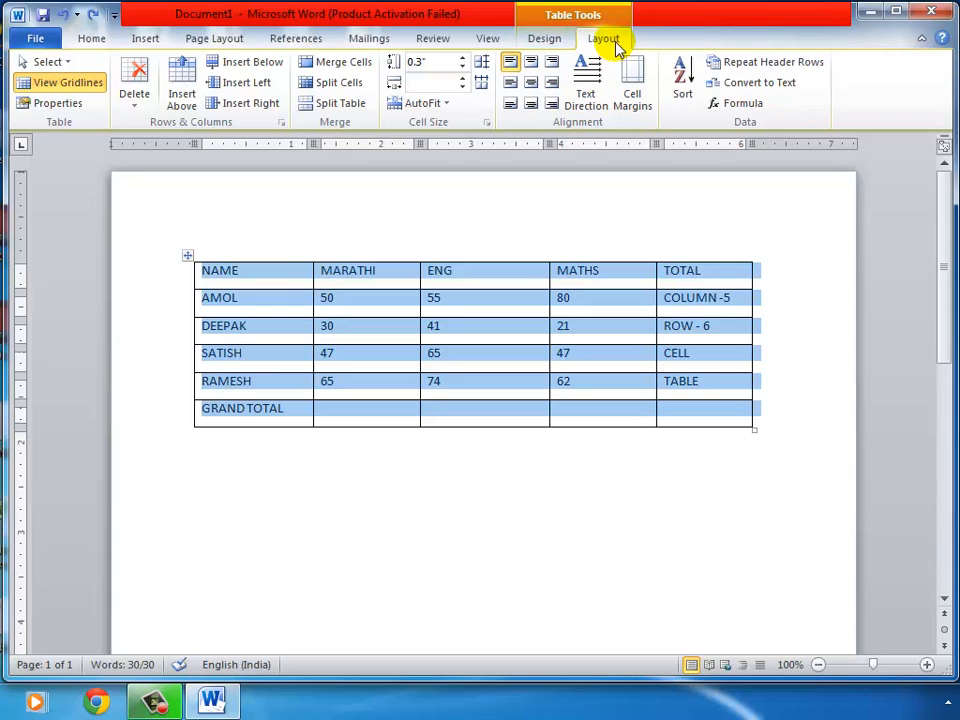
click(557, 47)
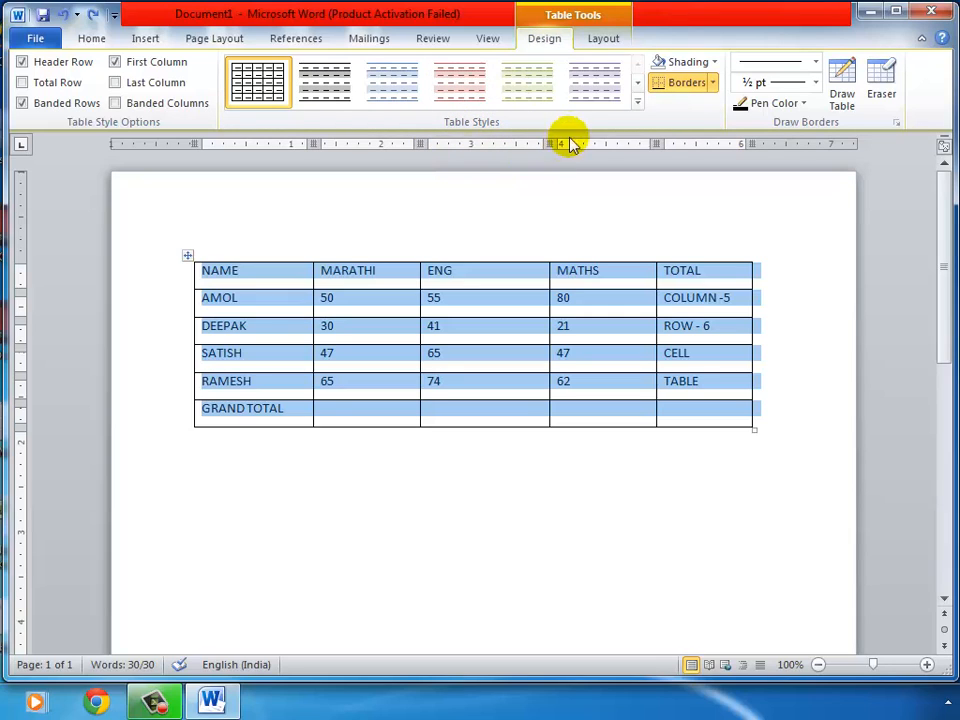
click(636, 104)
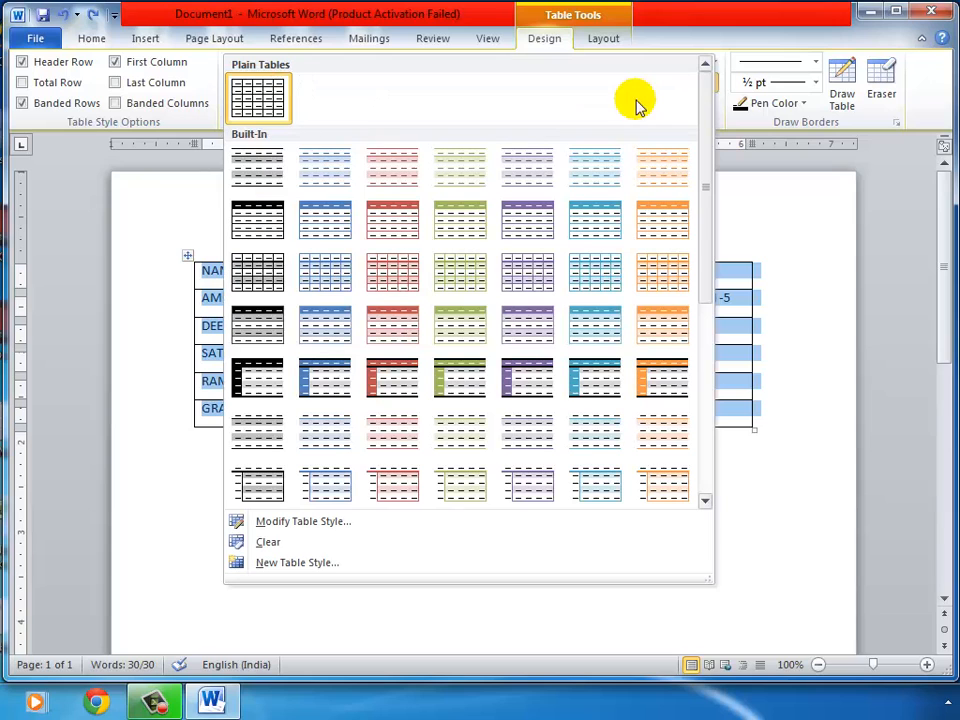
click(390, 276)
click(517, 296)
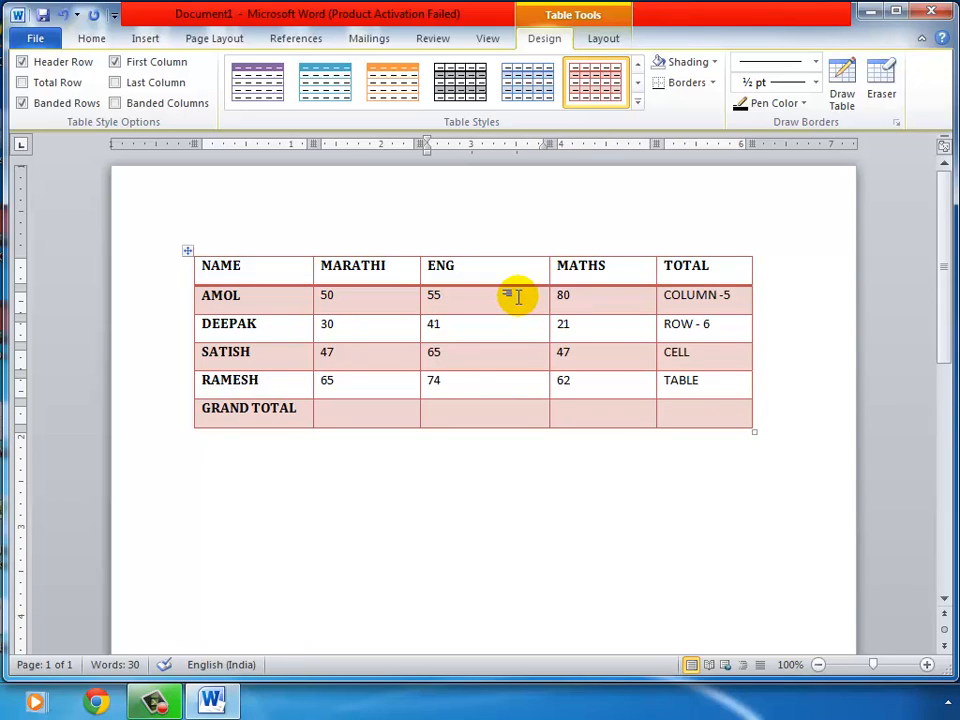
click(637, 104)
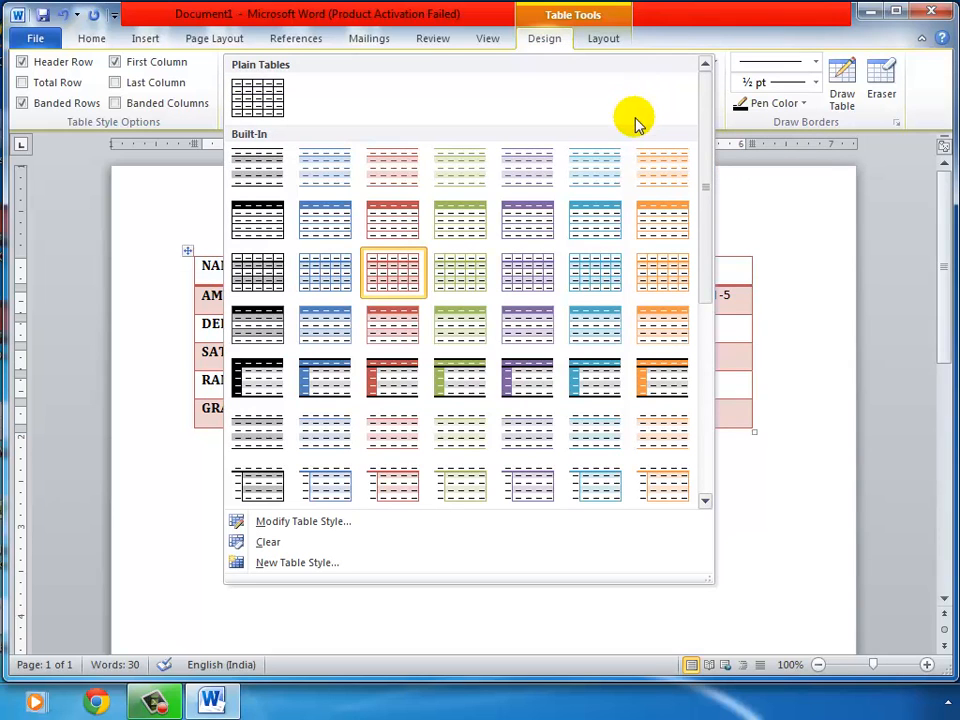
click(258, 106)
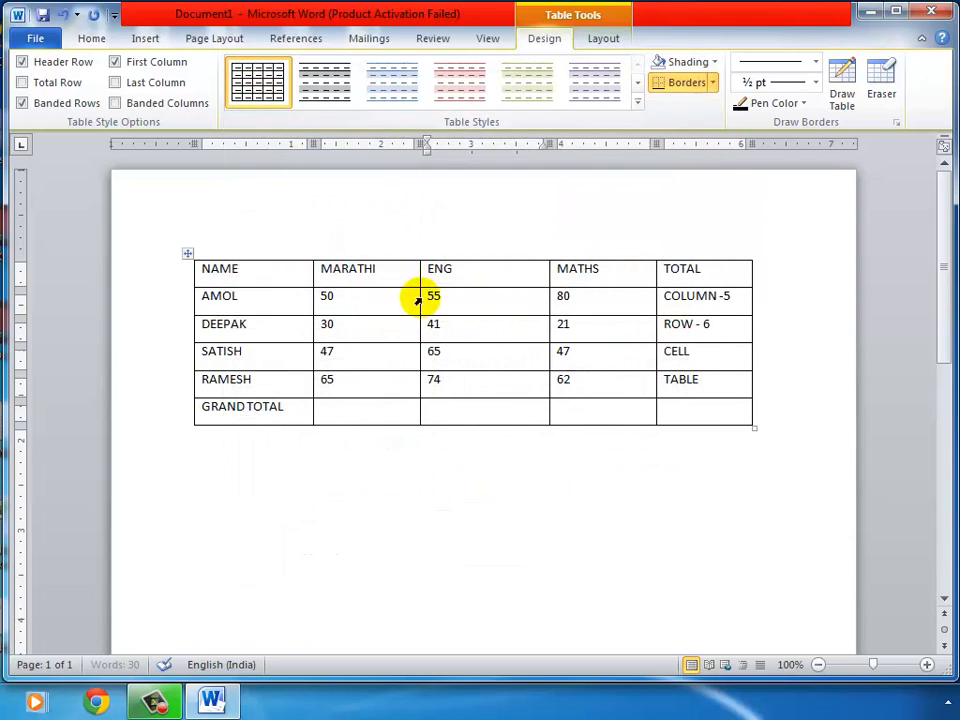
click(480, 300)
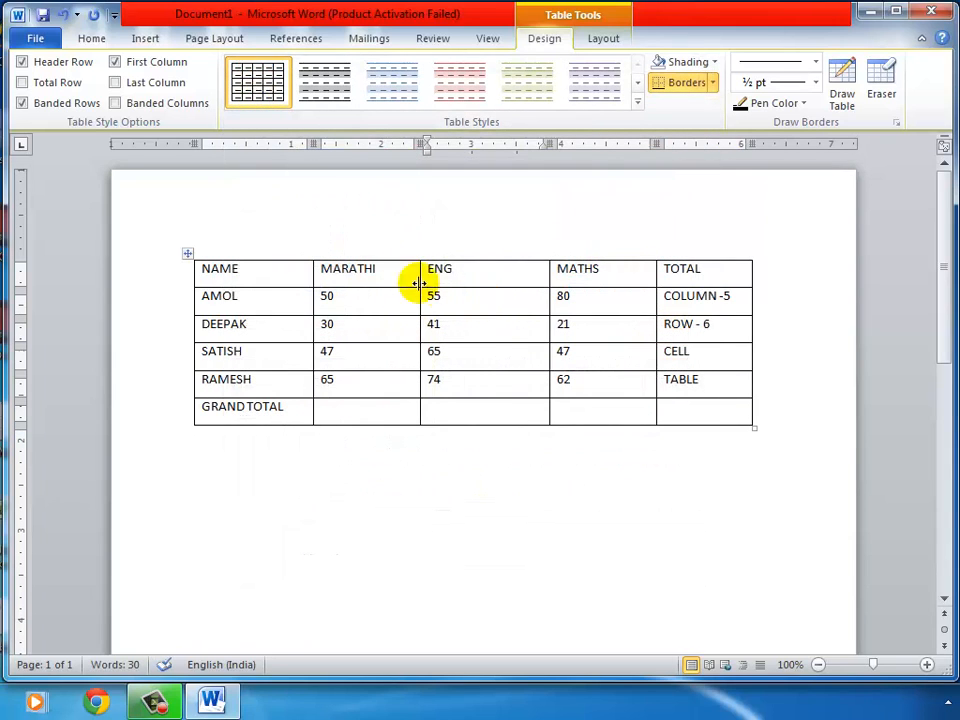
click(189, 256)
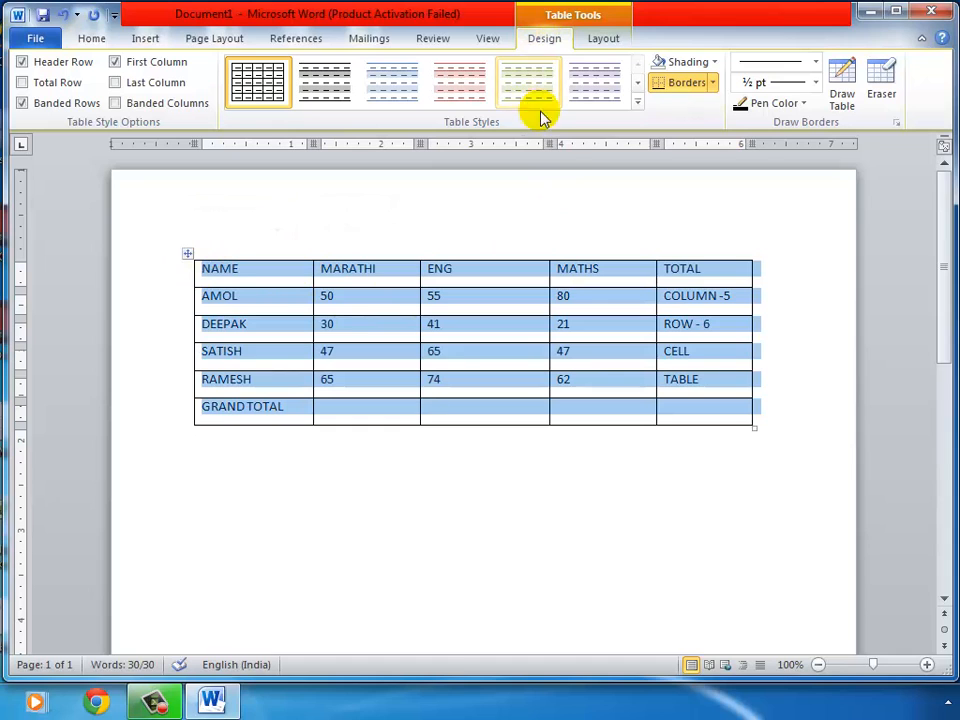
click(636, 103)
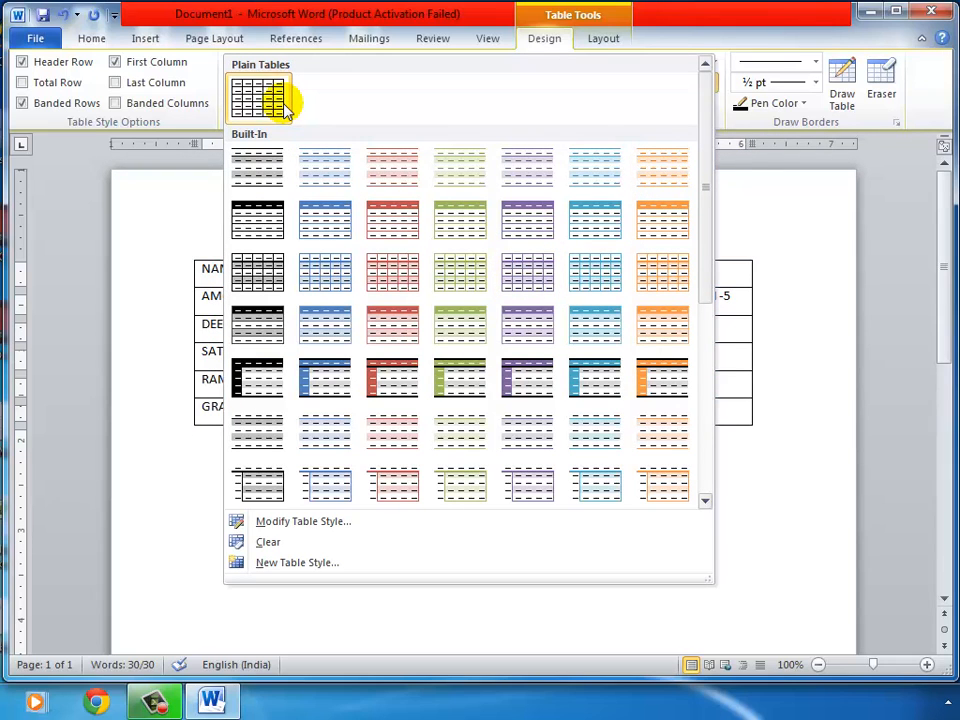
click(665, 22)
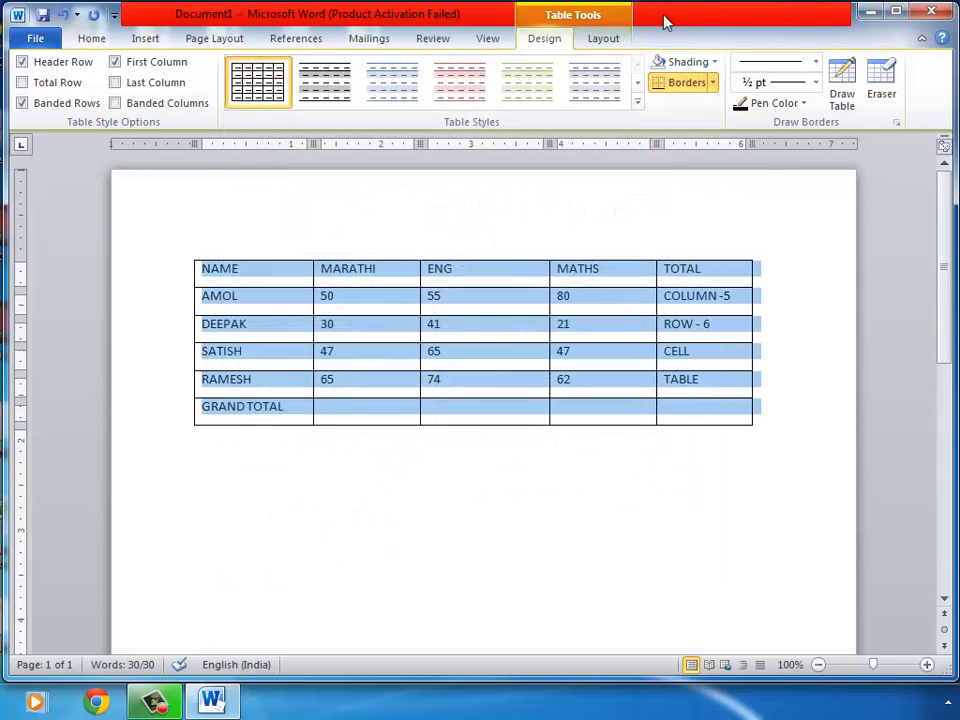
click(491, 304)
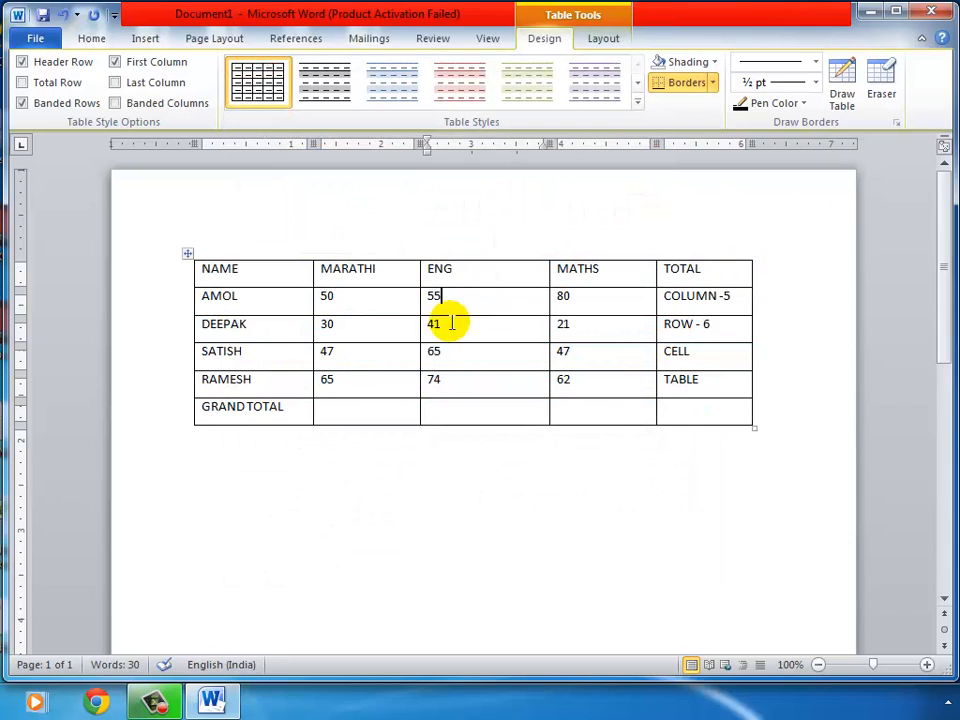
Shade the whole table with a light purple theme colour
click(188, 255)
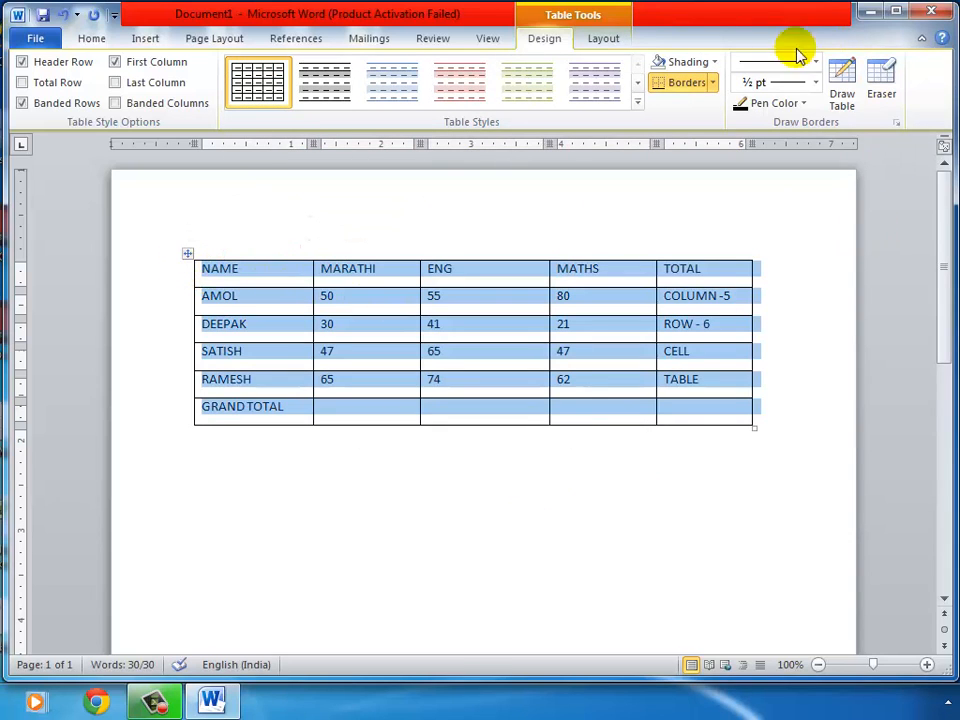
click(716, 63)
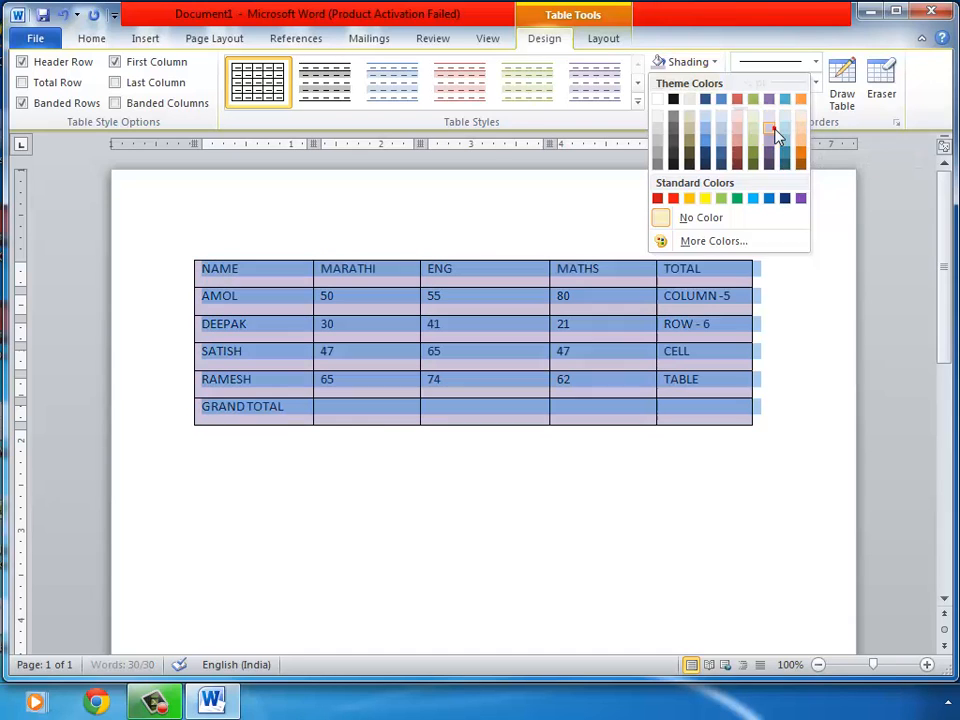
click(776, 133)
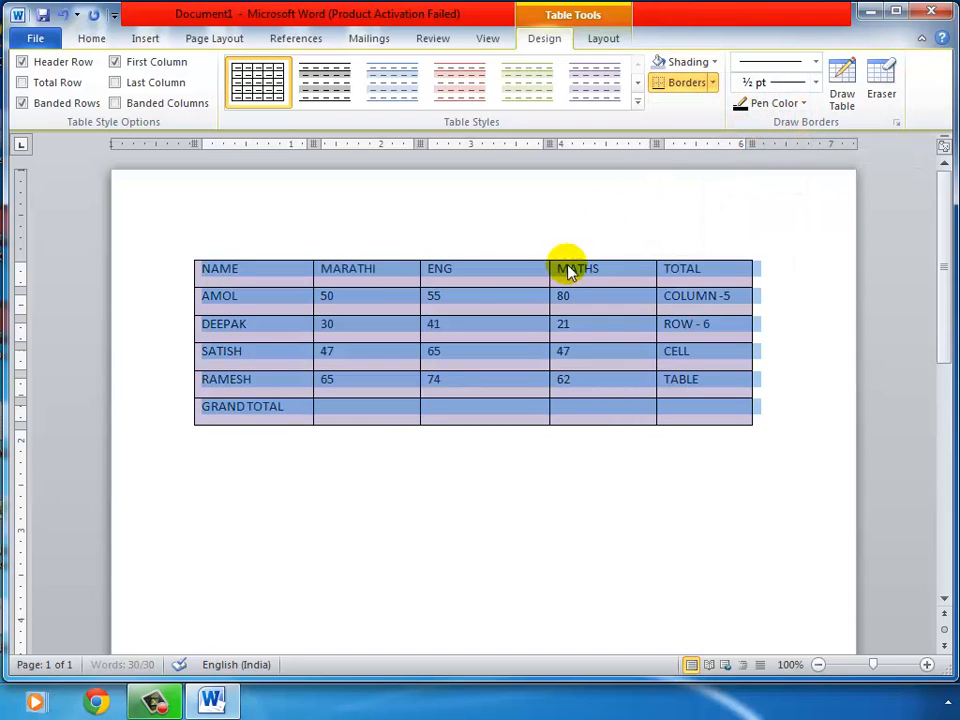
click(484, 298)
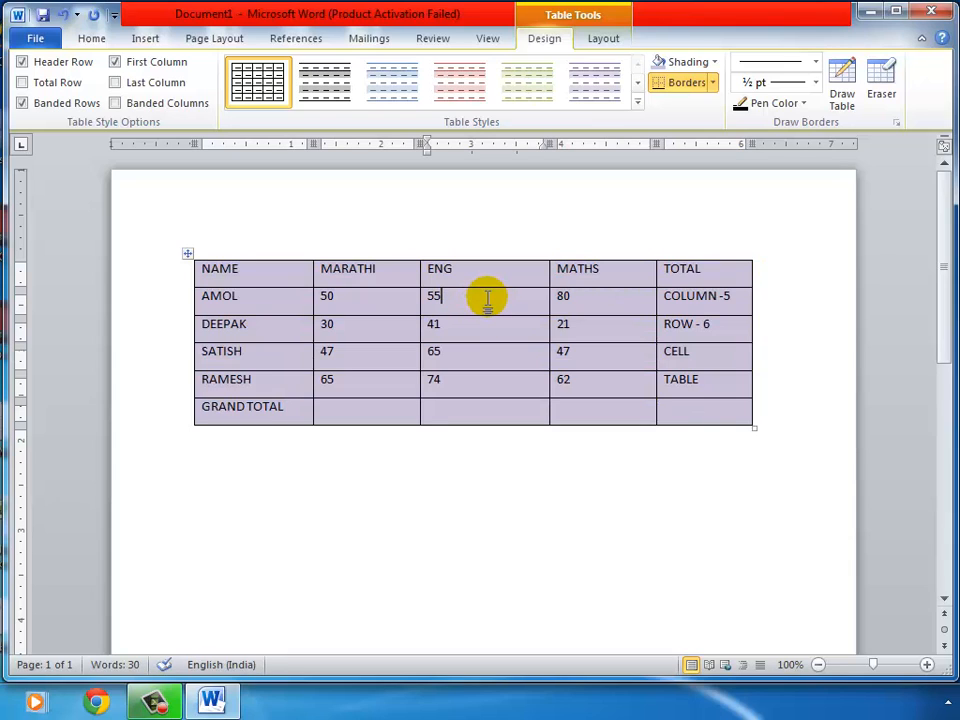
Select the first column from NAME to GRAND TOTAL, then place the insertion point below the table
click(155, 700)
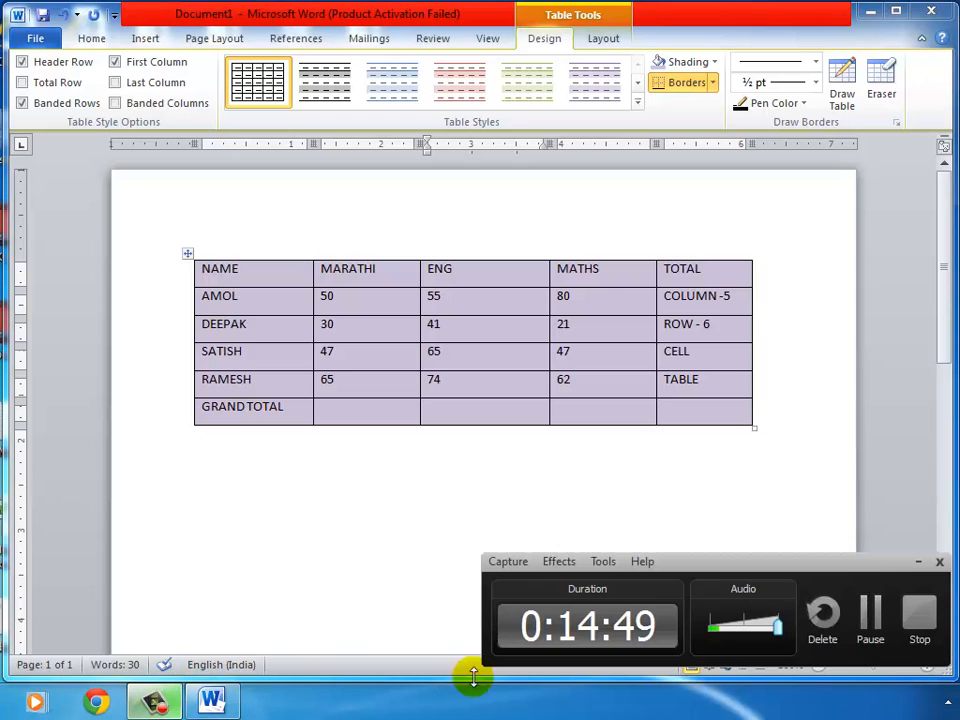
click(918, 561)
click(589, 477)
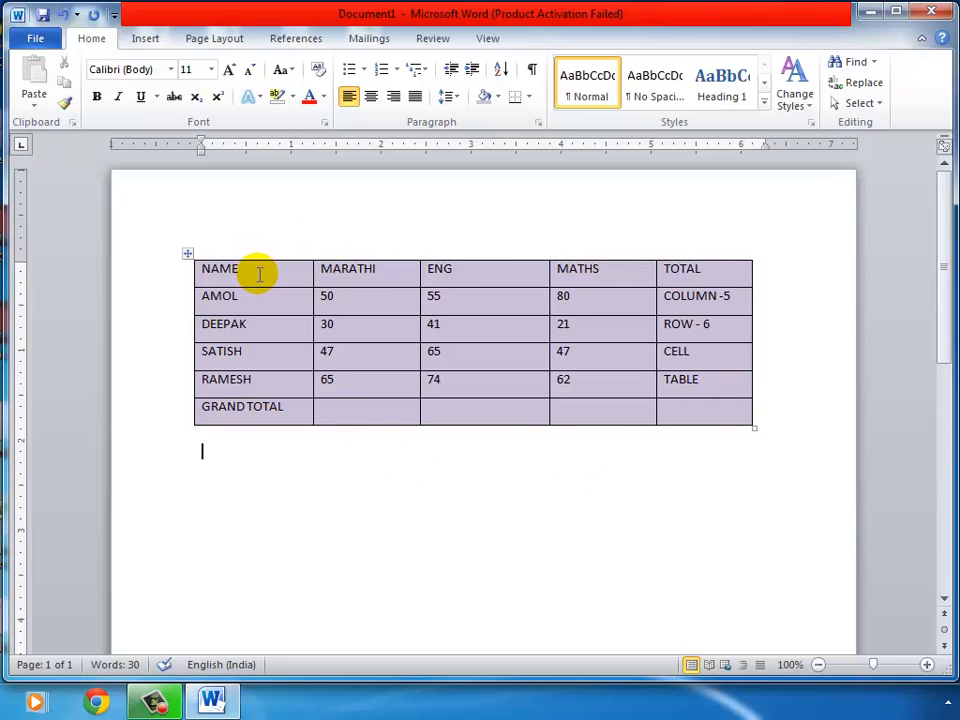
drag(259, 272, 249, 420)
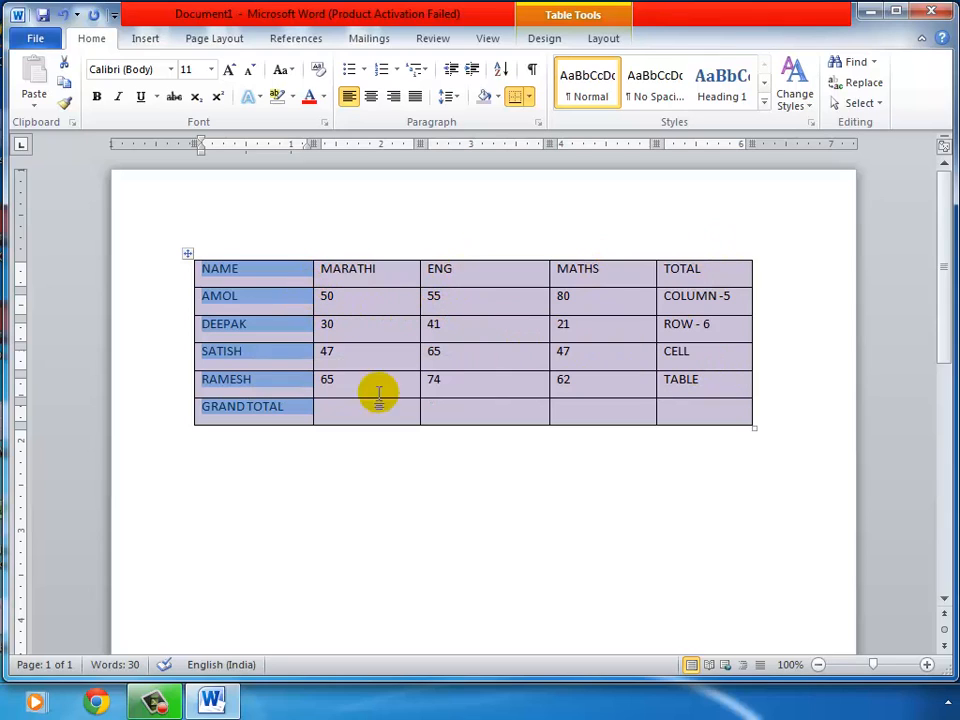
click(227, 485)
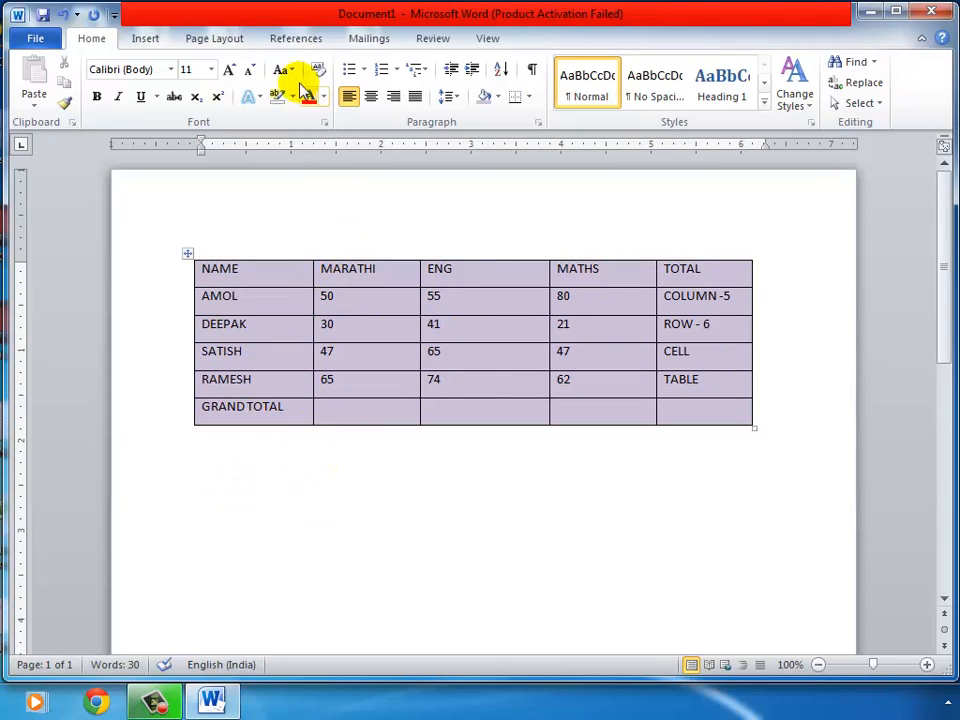
Insert a new empty 5-column by 6-row table through the Insert Table dialog
click(155, 40)
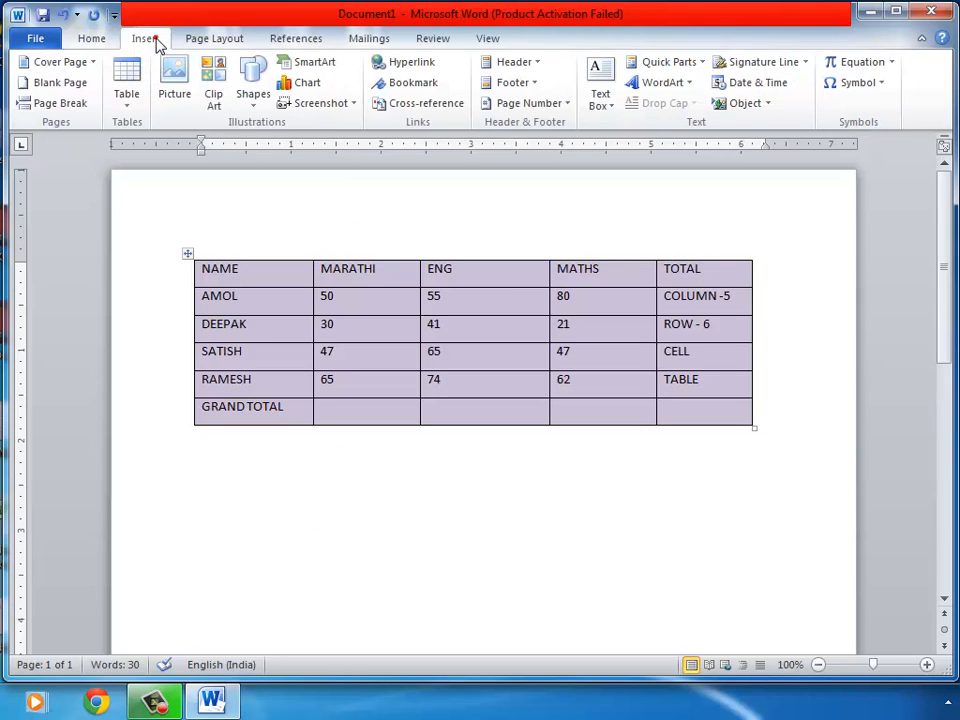
click(127, 100)
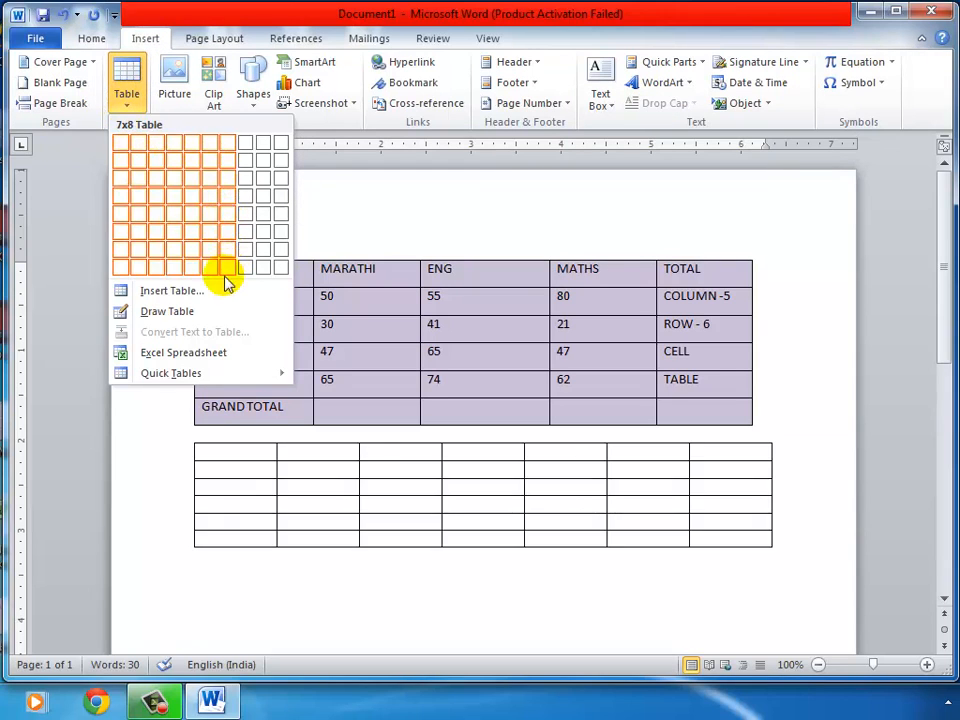
click(170, 291)
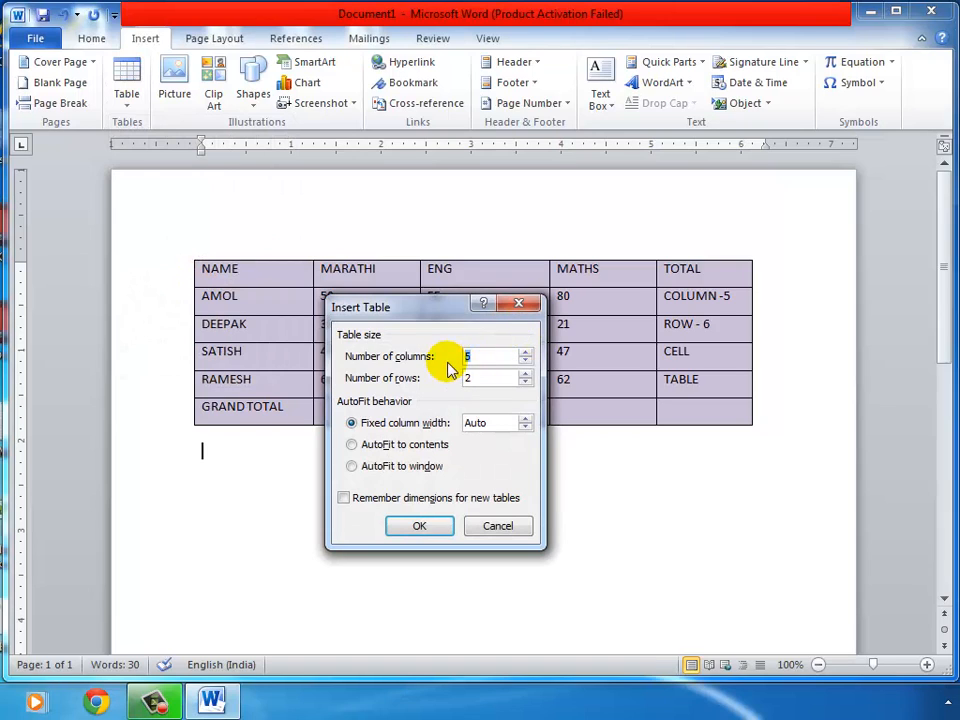
click(525, 353)
click(525, 353)
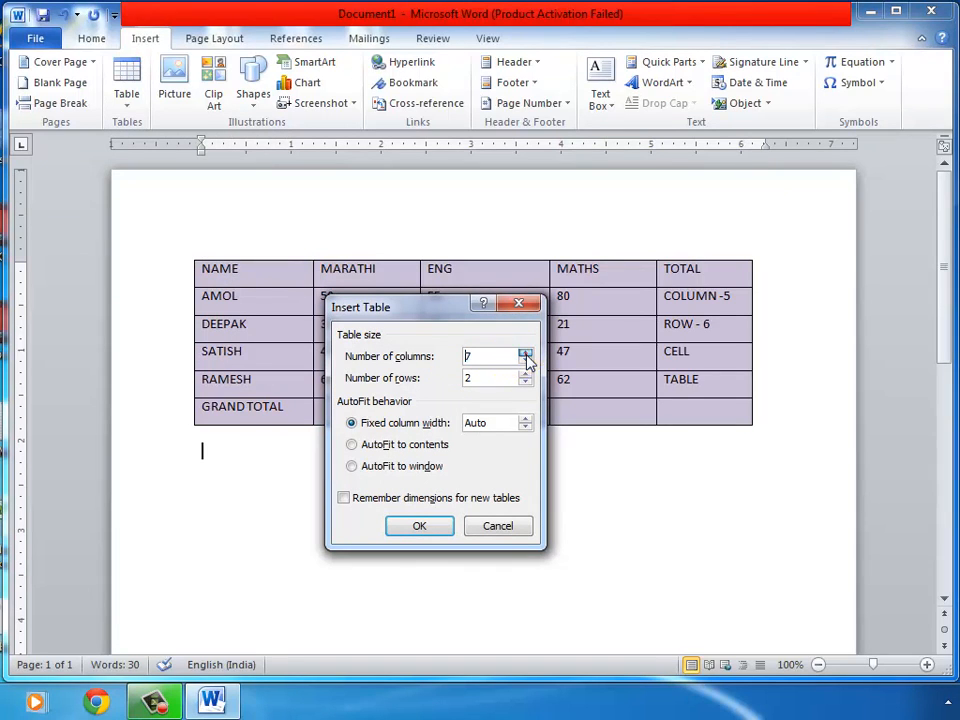
click(525, 361)
click(525, 361)
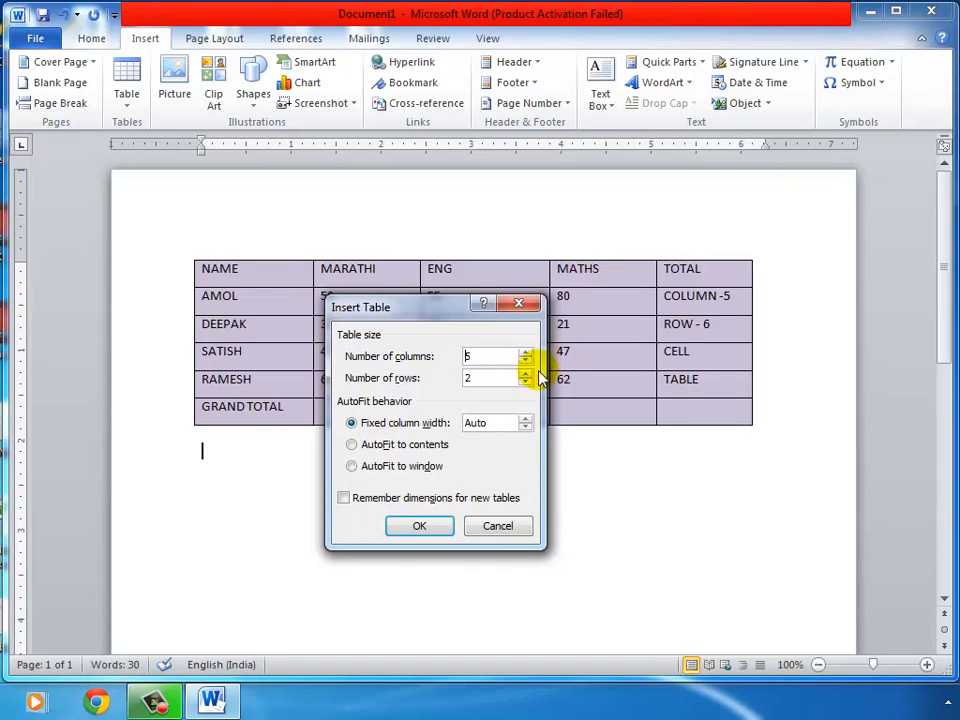
click(525, 373)
click(525, 373)
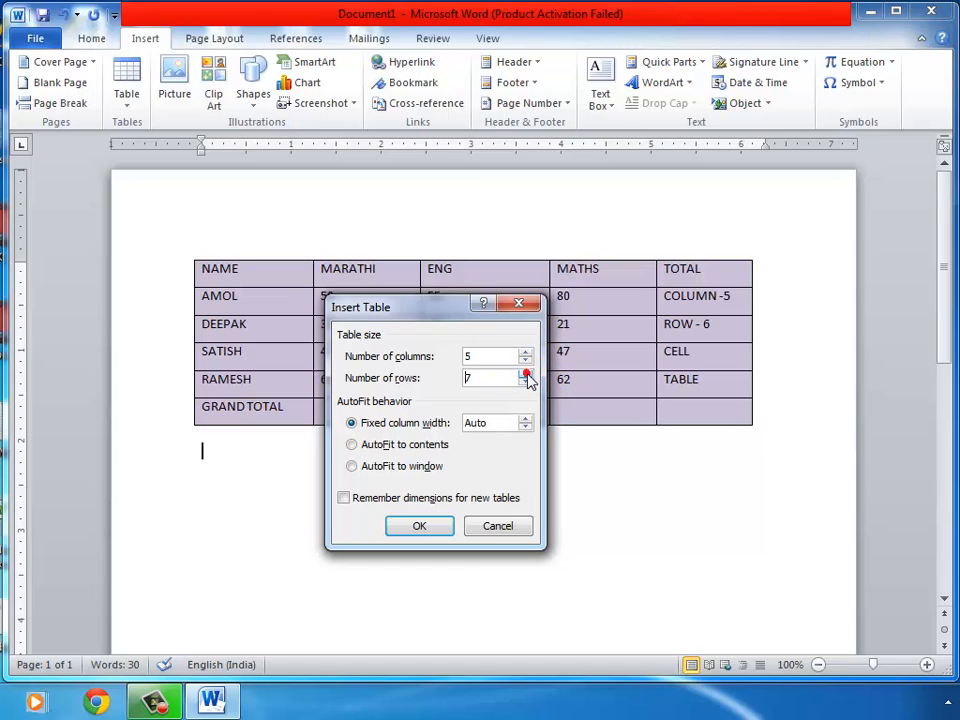
click(525, 383)
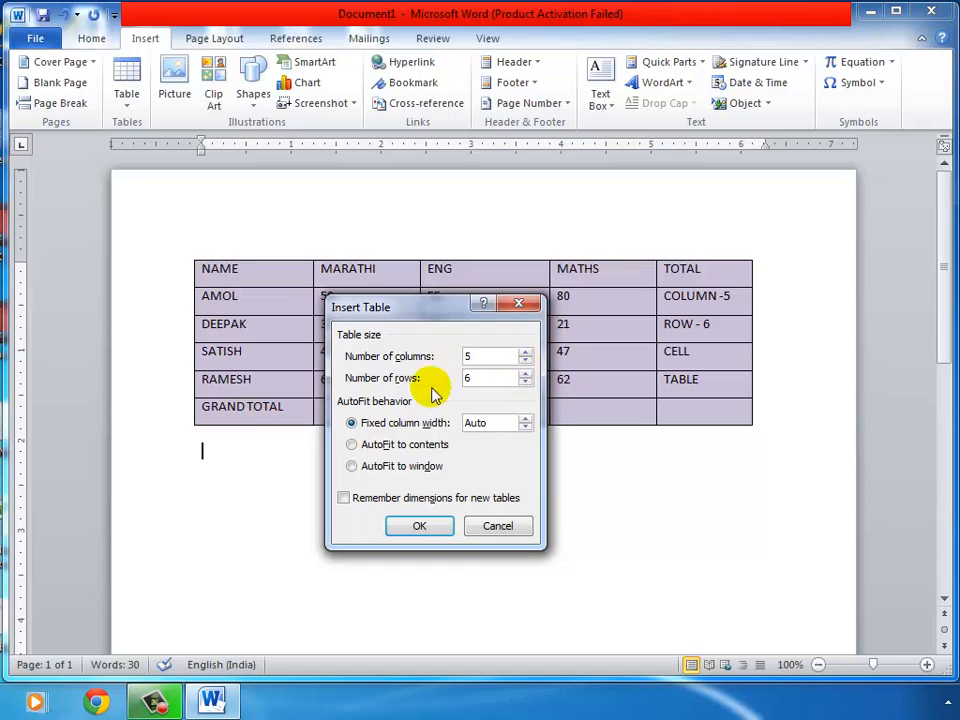
click(421, 524)
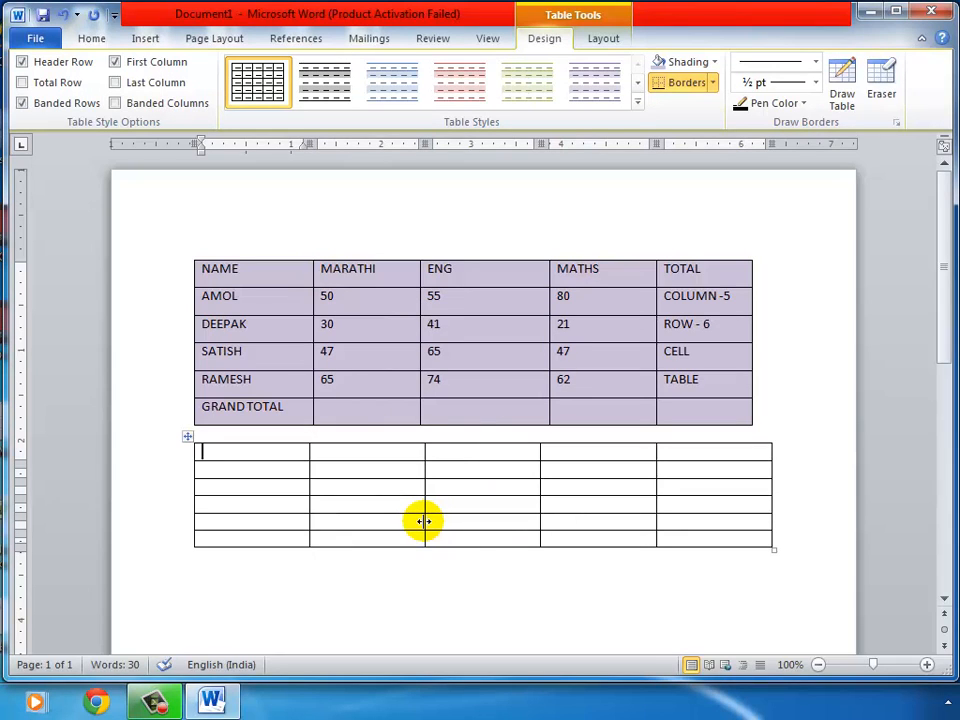
Enter NAME in the lower table's top-left cell, removing the extra blank lines
click(286, 452)
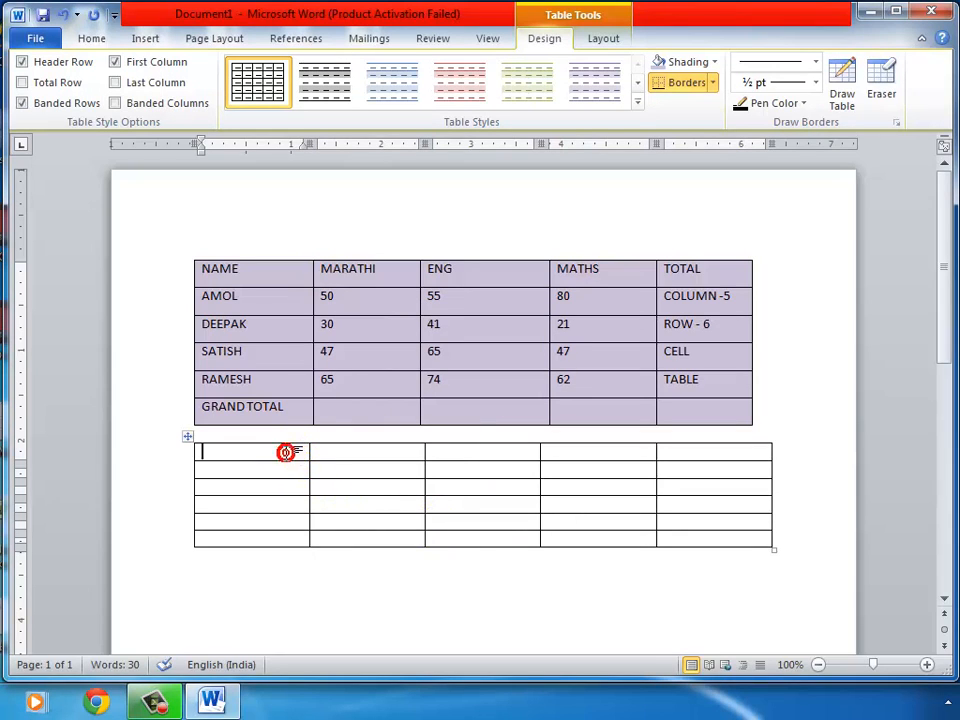
text(NAME)
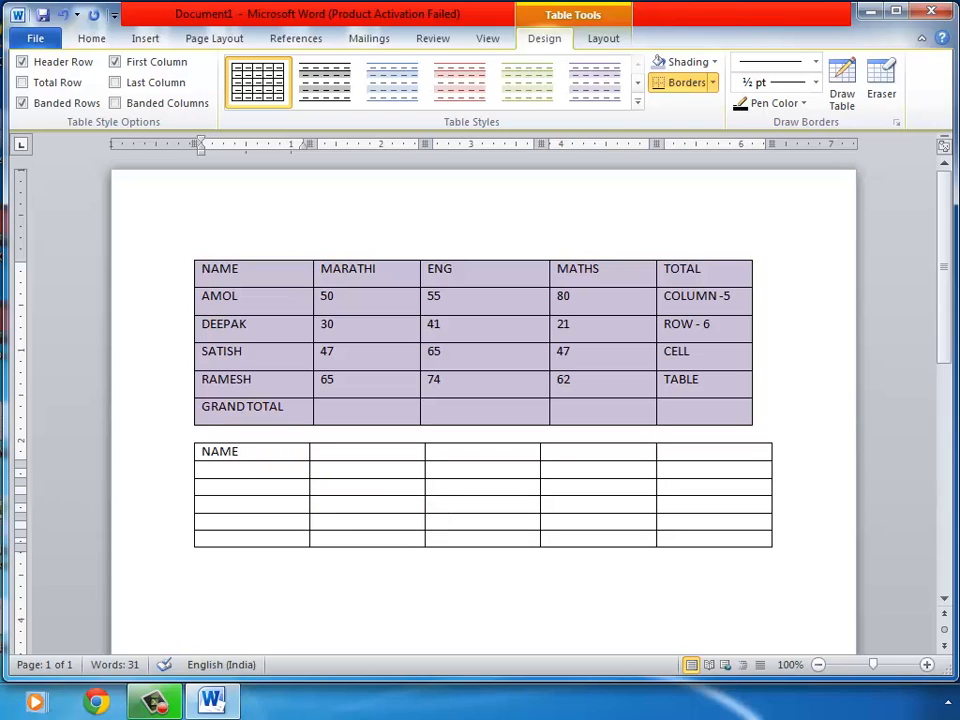
key(Return)
key(Return)
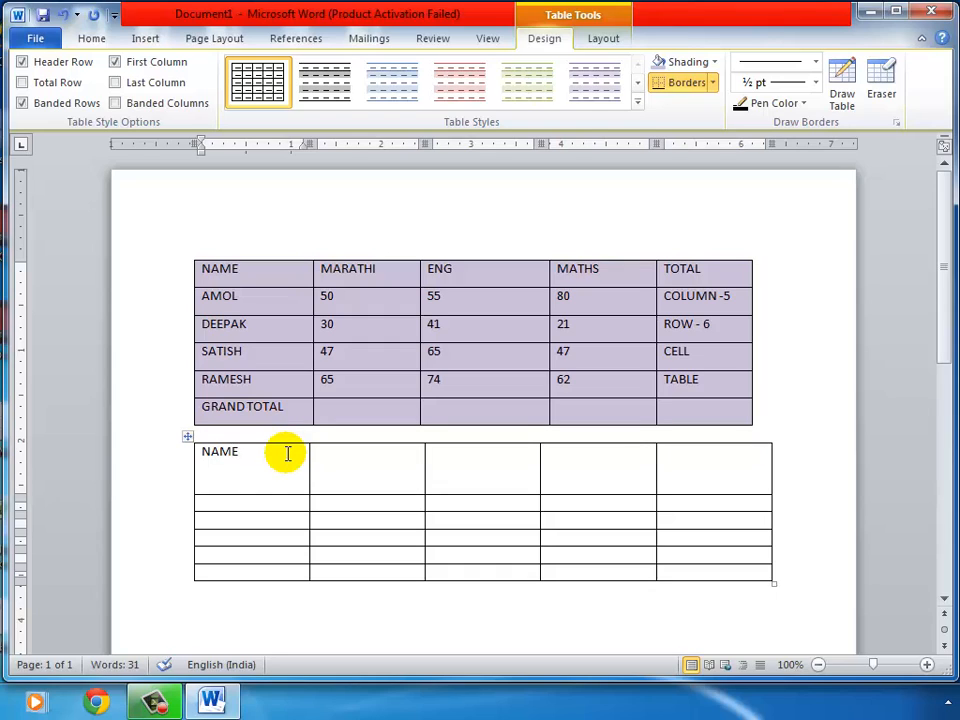
key(BackSpace)
key(BackSpace)
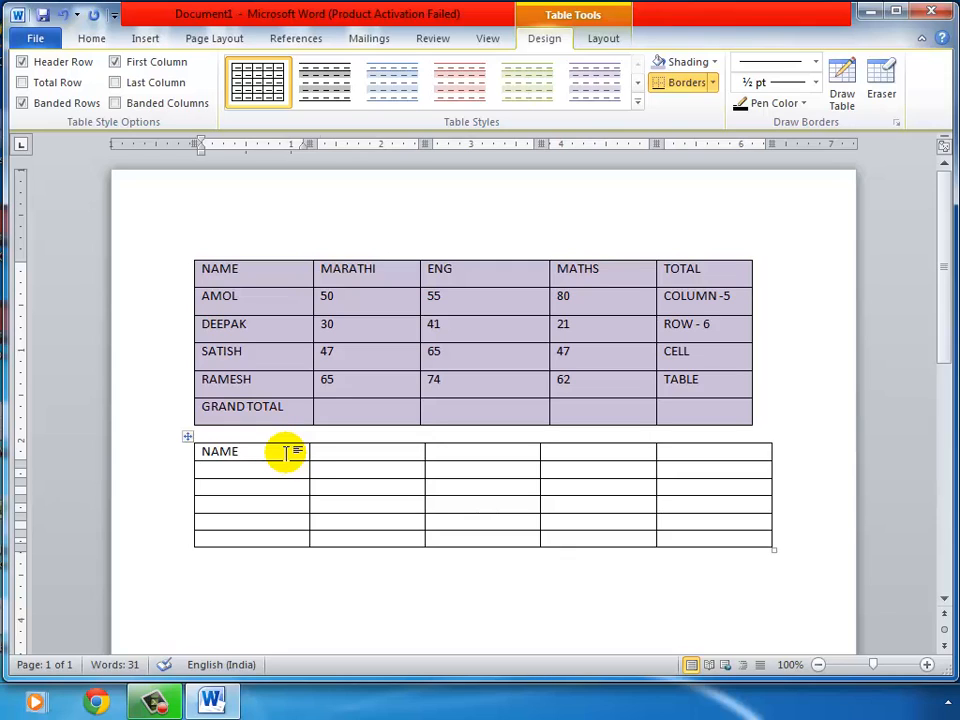
key(Tab)
click(285, 453)
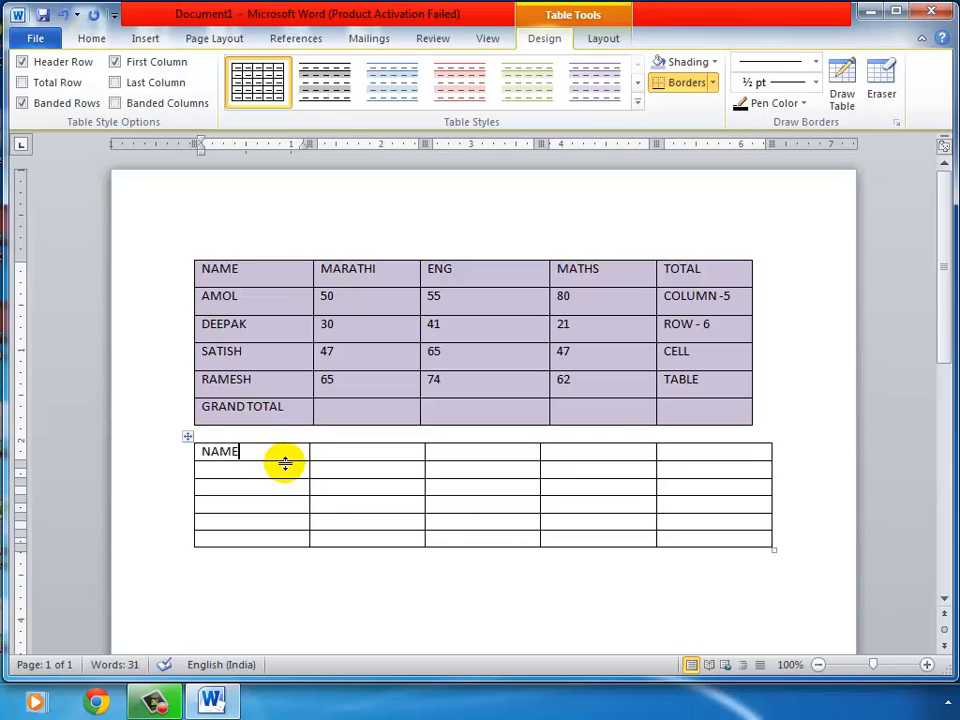
click(604, 40)
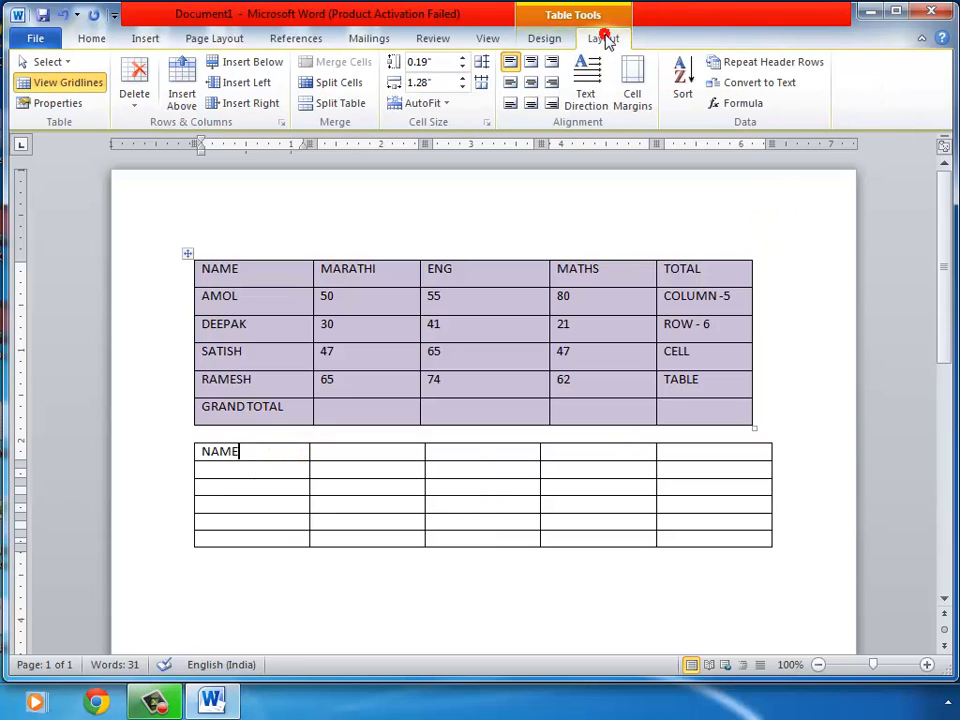
Delete the empty second table, leaving only the purple-shaded marks table
click(64, 62)
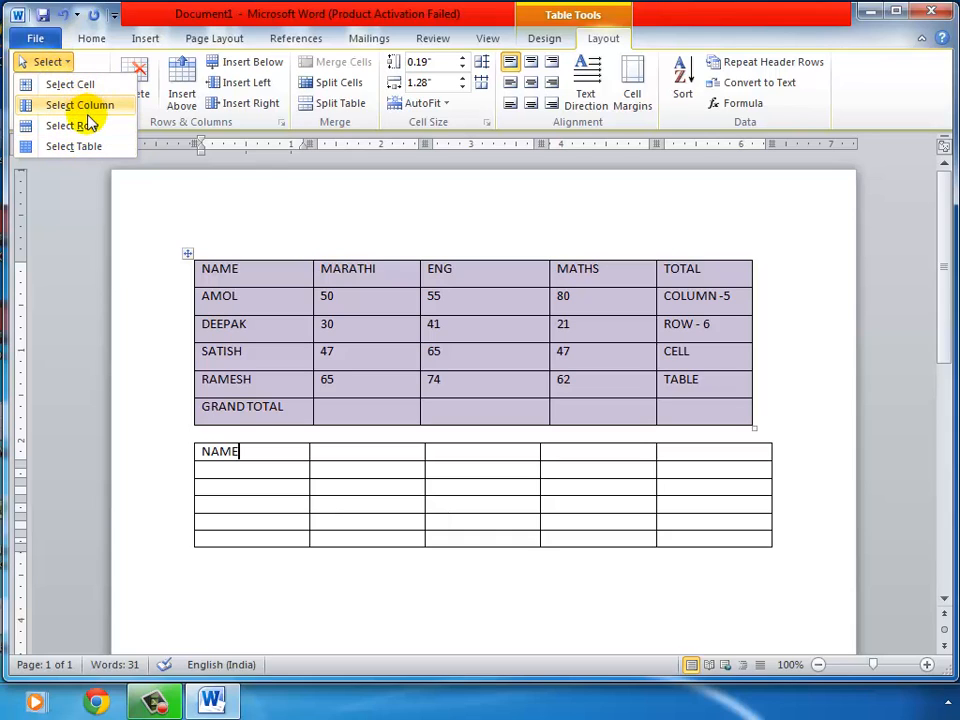
click(197, 17)
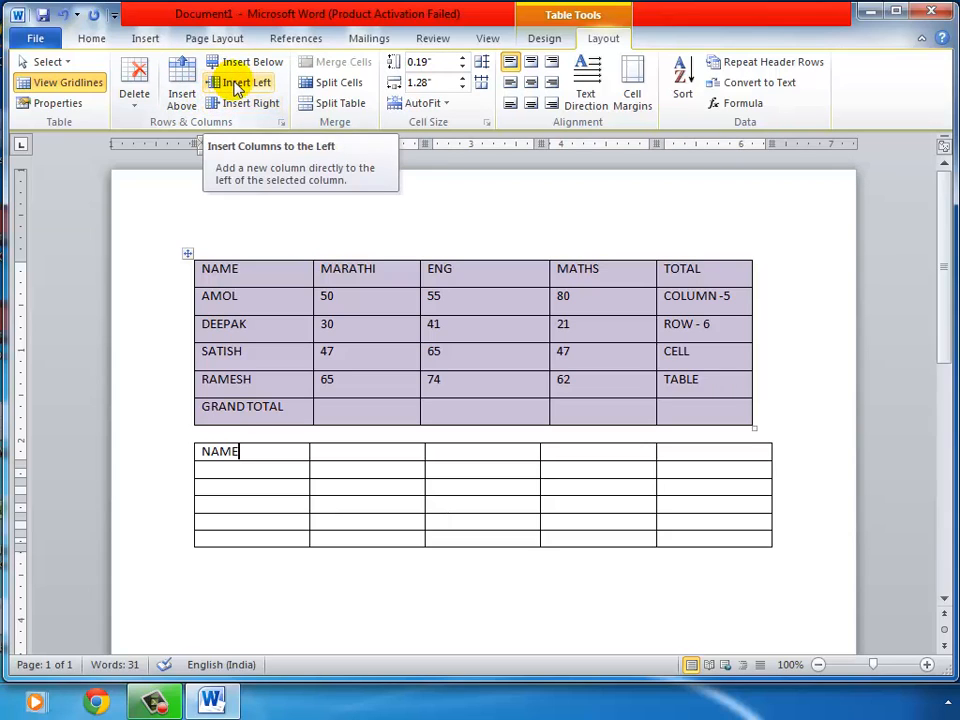
click(135, 100)
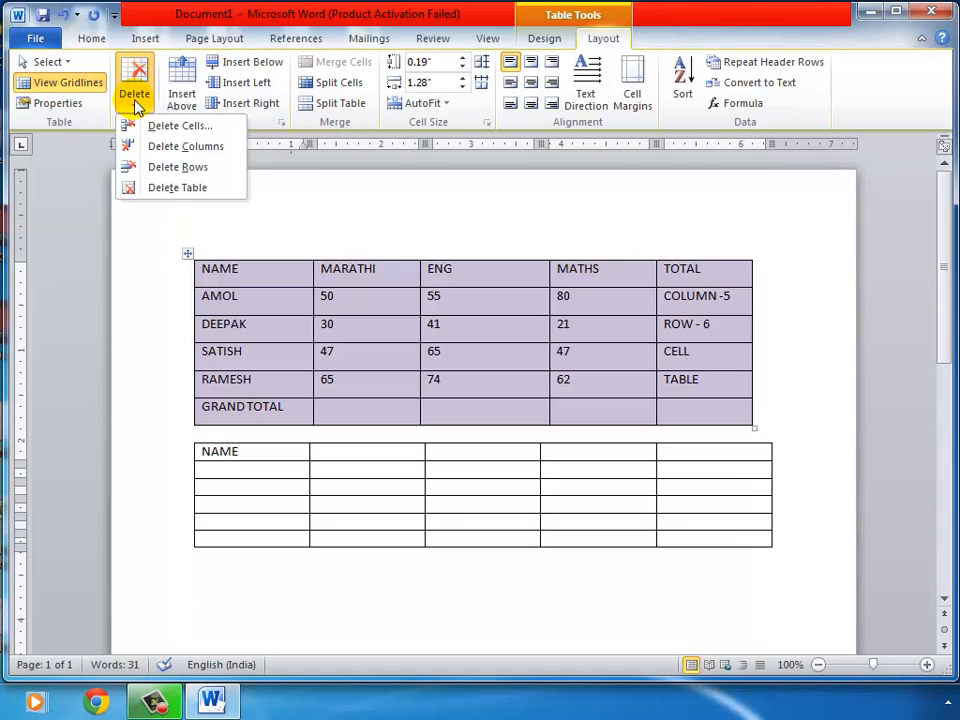
click(203, 188)
click(201, 185)
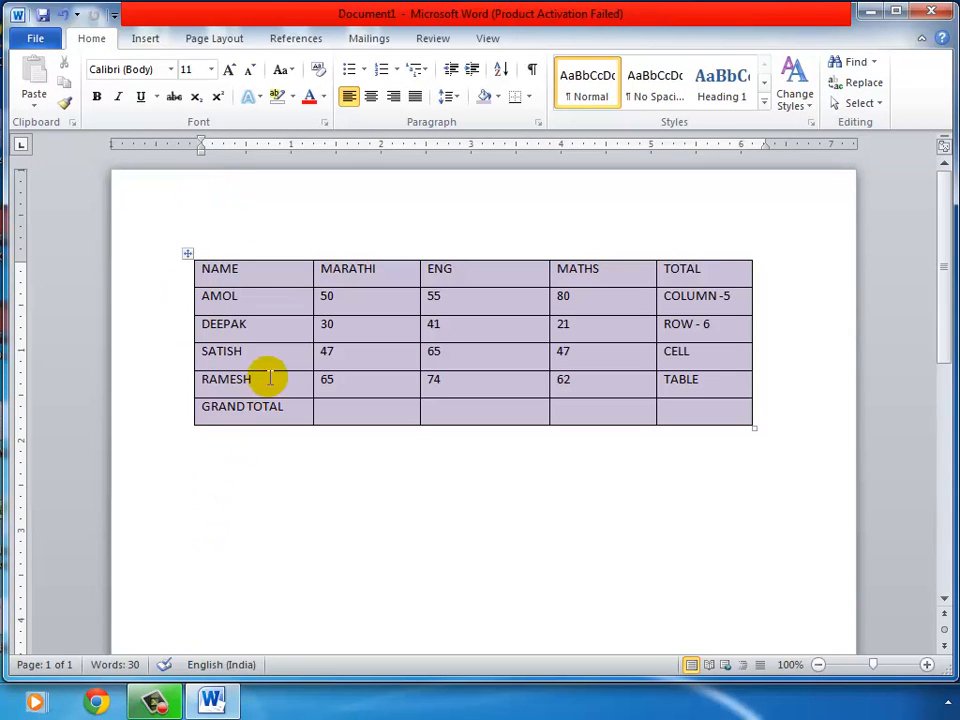
Merge the four blank cells beside GRAND TOTAL, MARATHI through TOTAL, into one wide cell
click(285, 296)
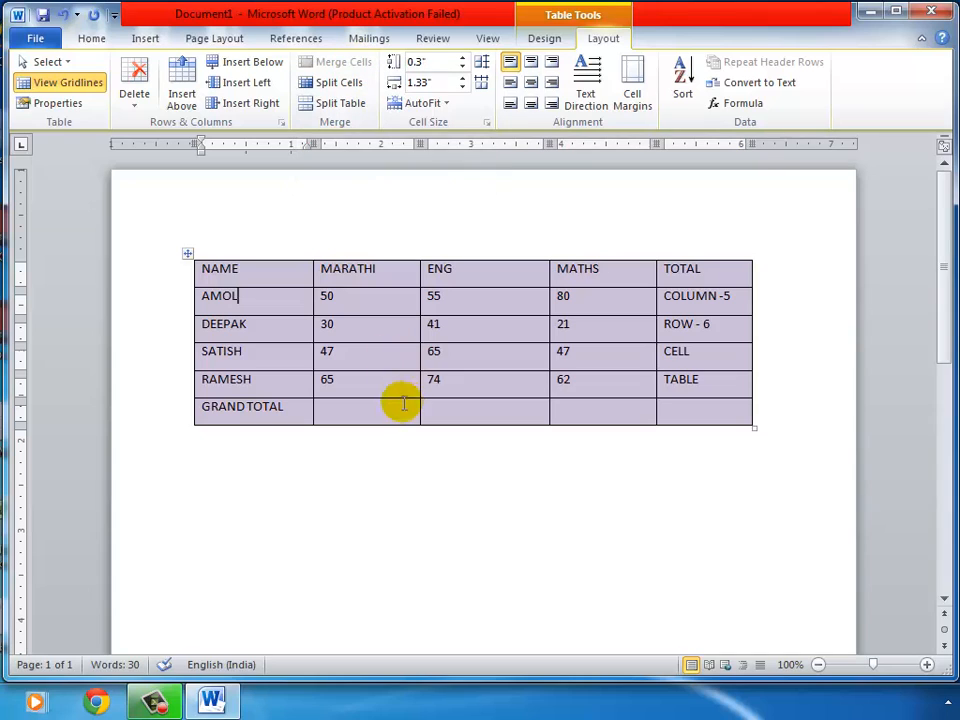
drag(388, 414, 664, 414)
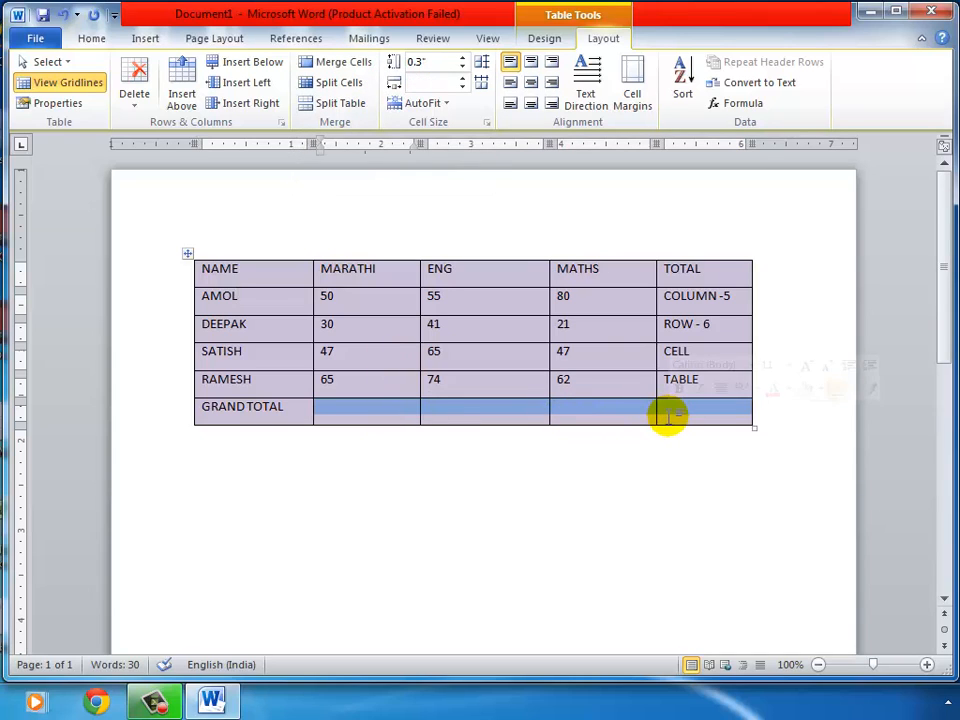
click(330, 66)
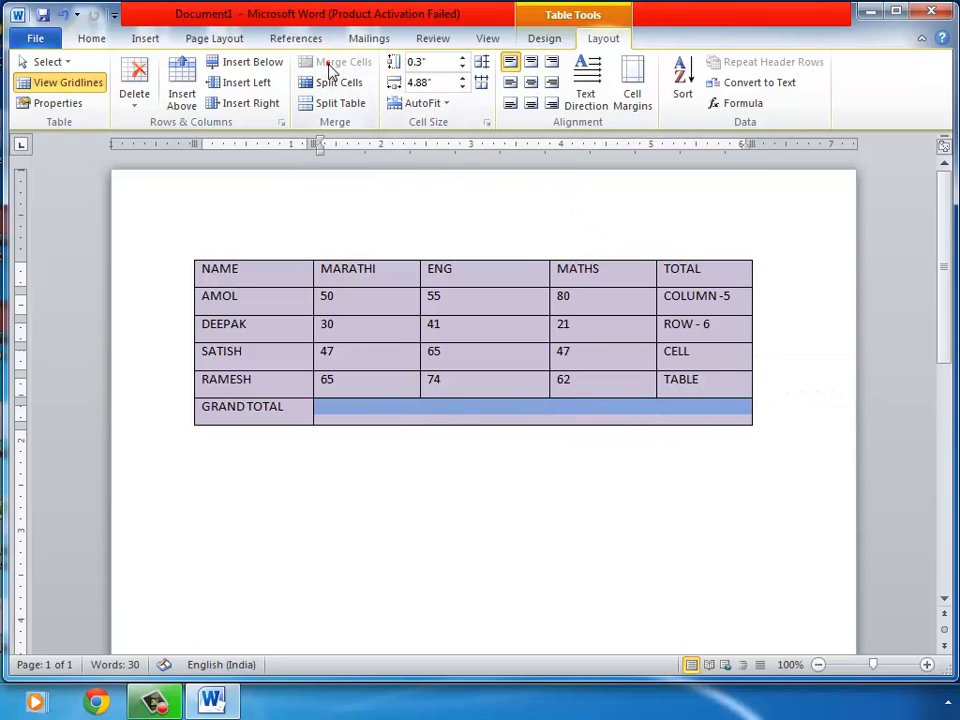
click(445, 410)
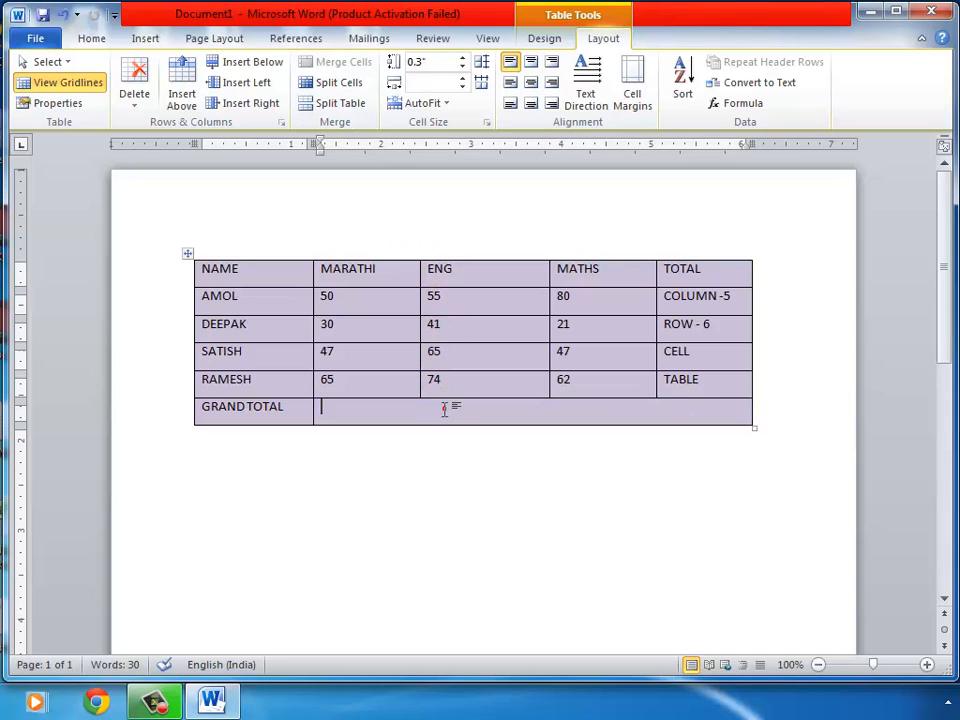
Make every marks-table row 0.5" tall and center all cell text horizontally and vertically
click(188, 256)
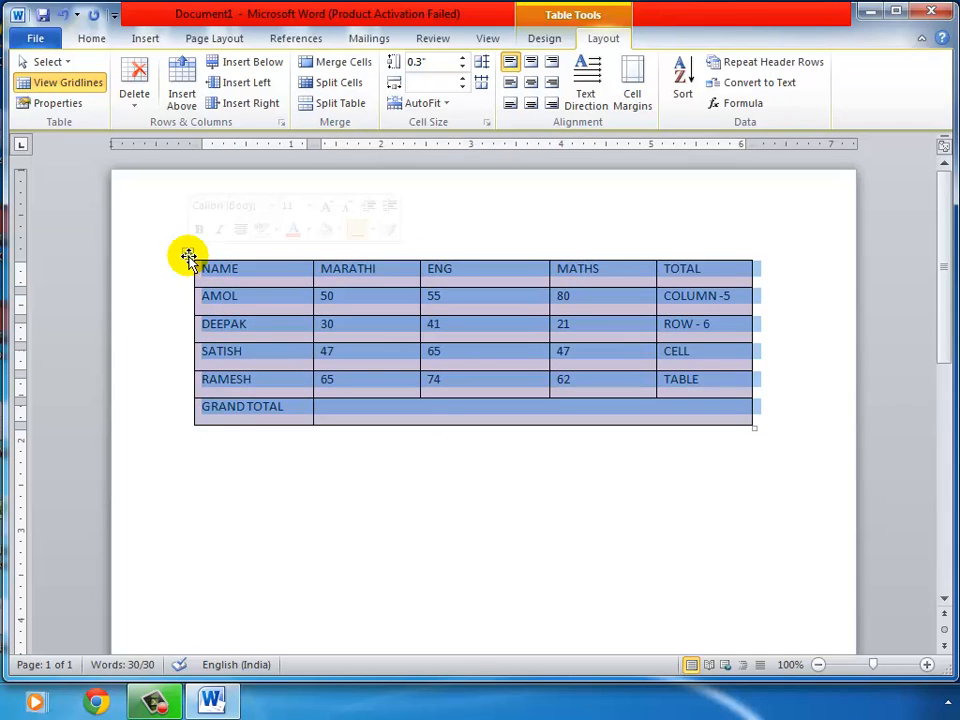
click(463, 58)
click(463, 58)
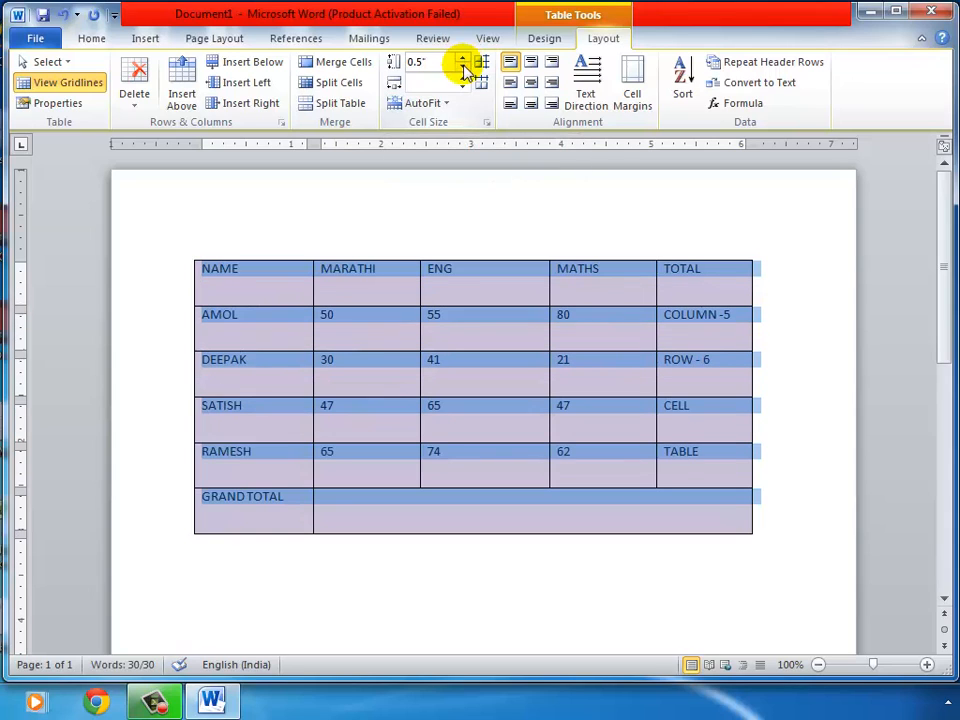
click(532, 86)
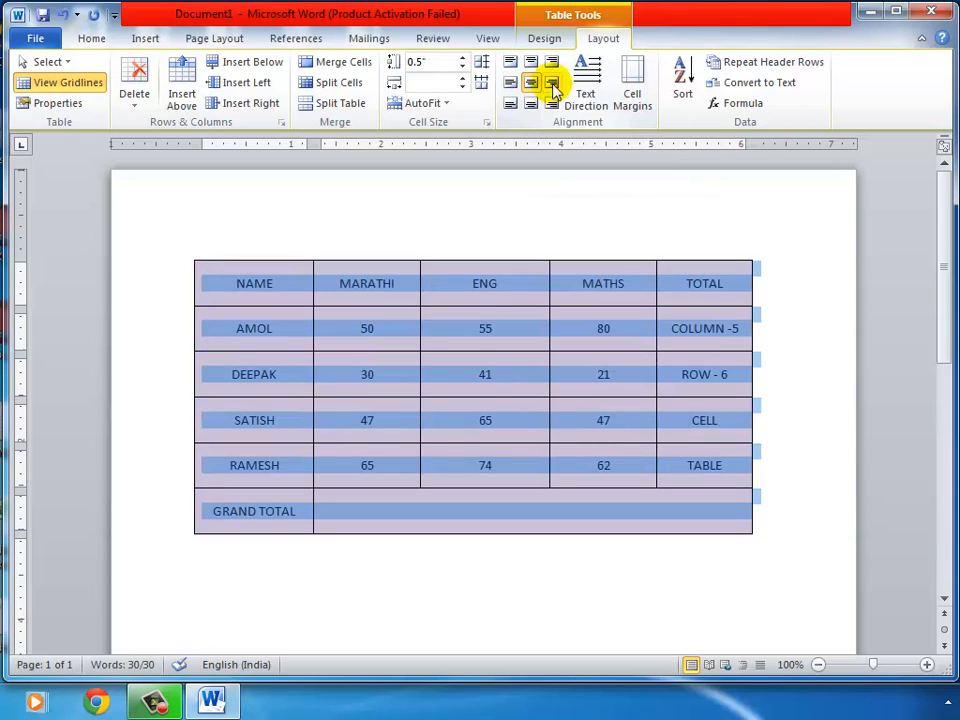
click(545, 40)
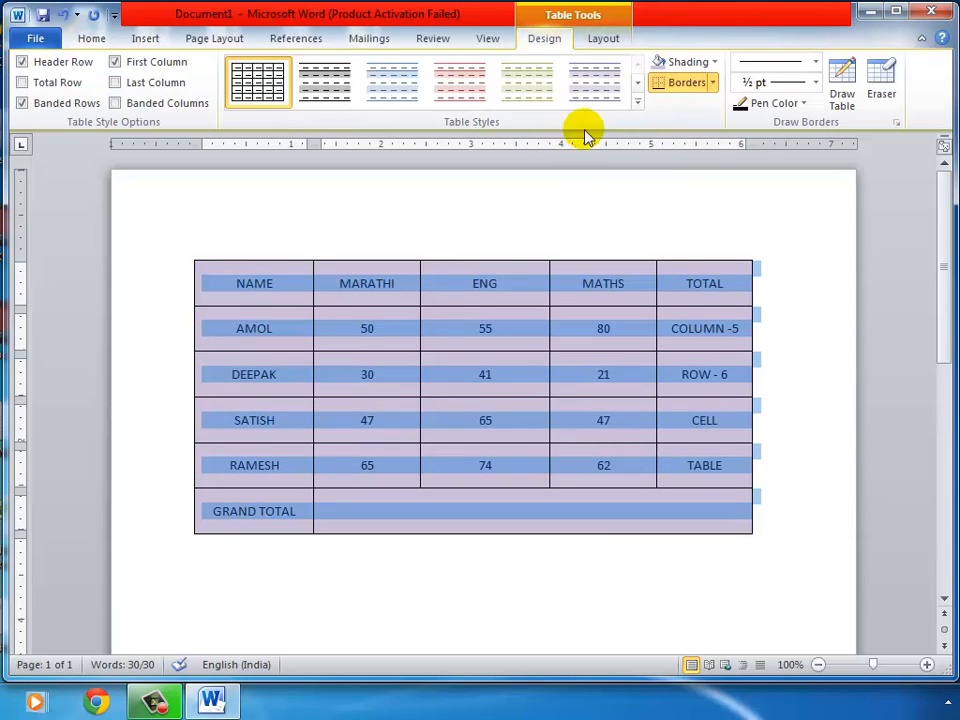
Browse the table styles and shading colours without applying any, and show the table's delete options
click(636, 101)
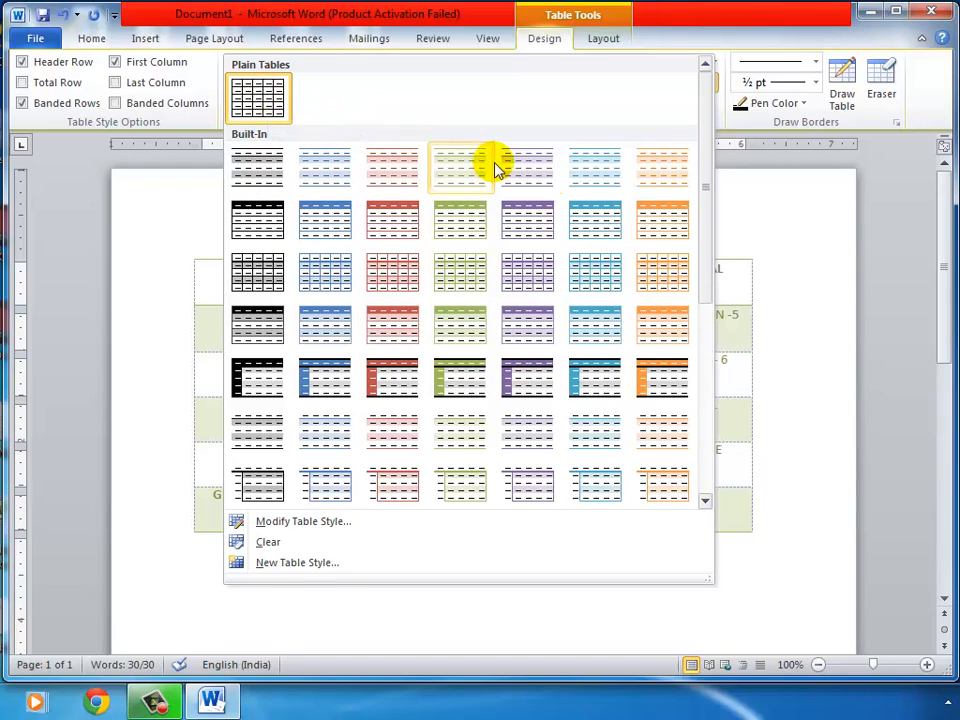
click(665, 38)
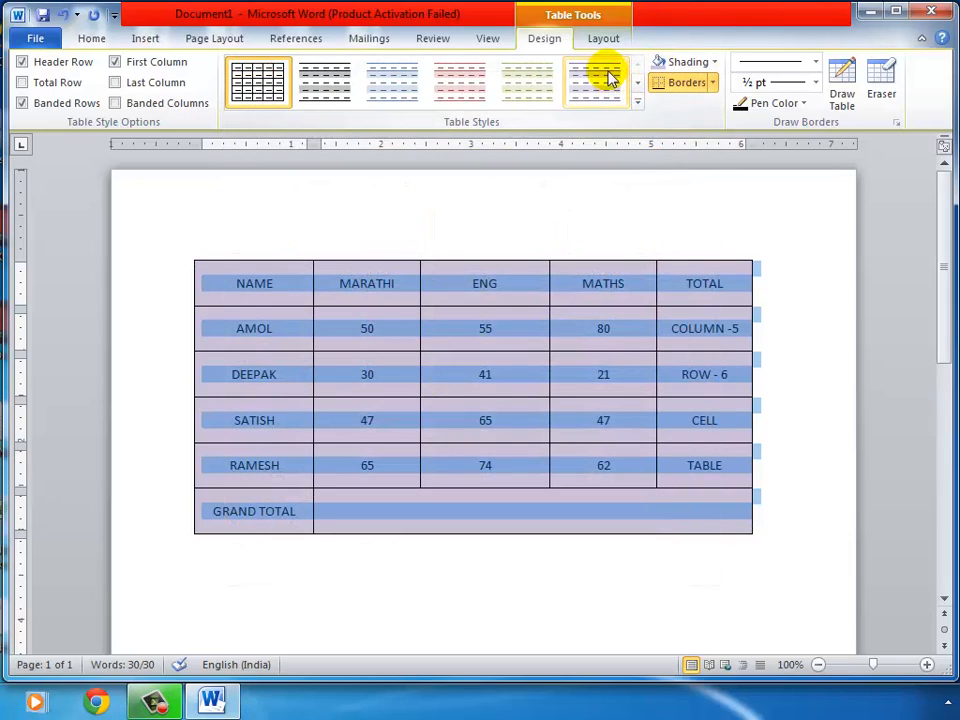
click(604, 40)
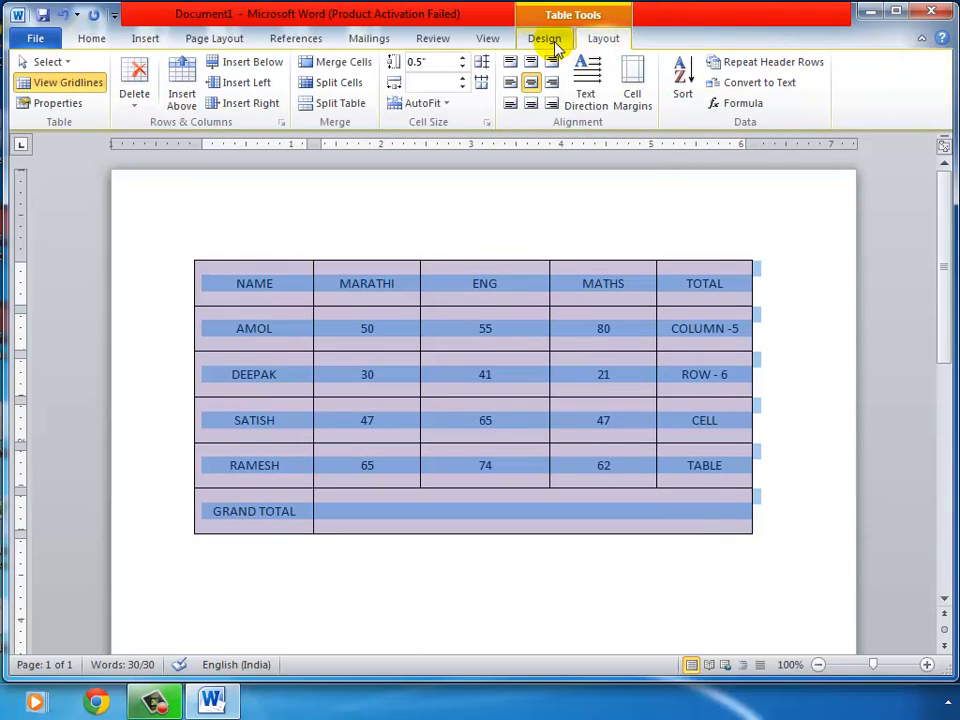
click(553, 42)
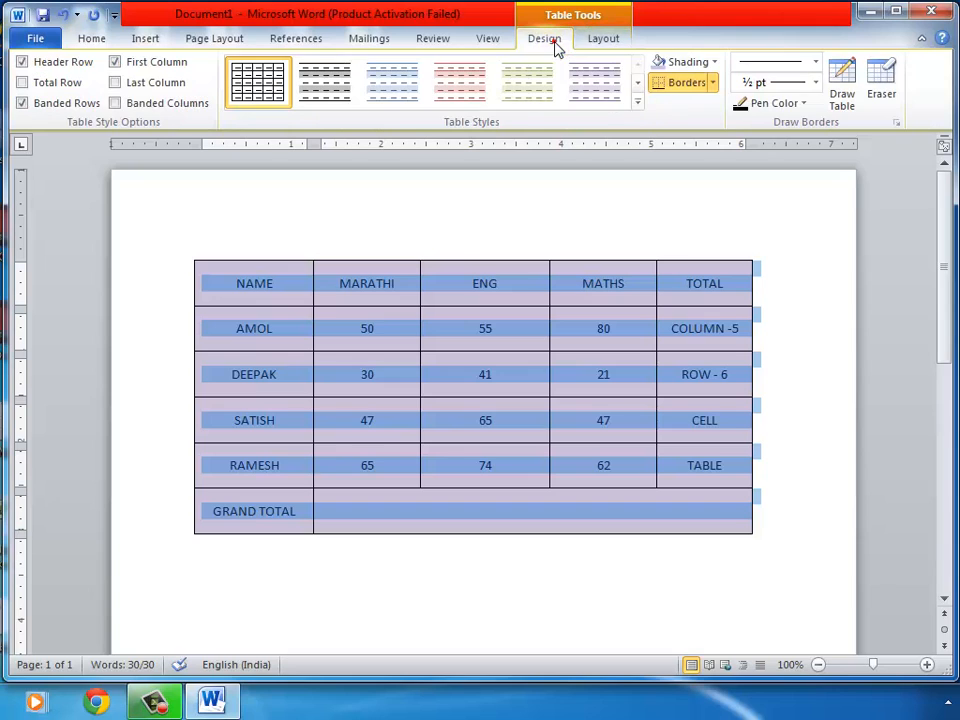
click(714, 62)
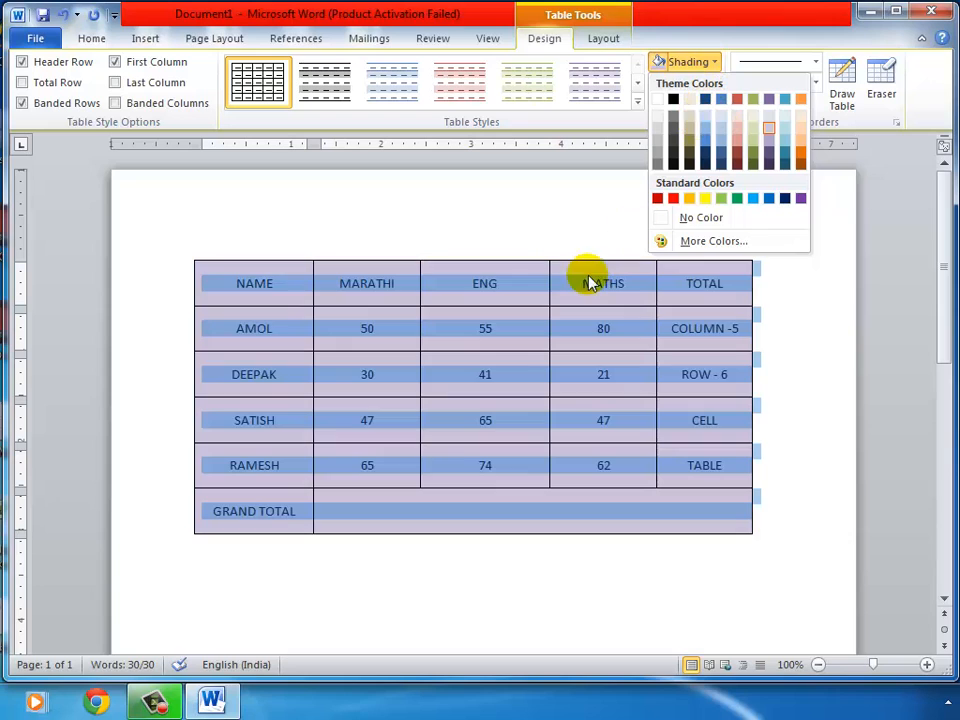
click(504, 284)
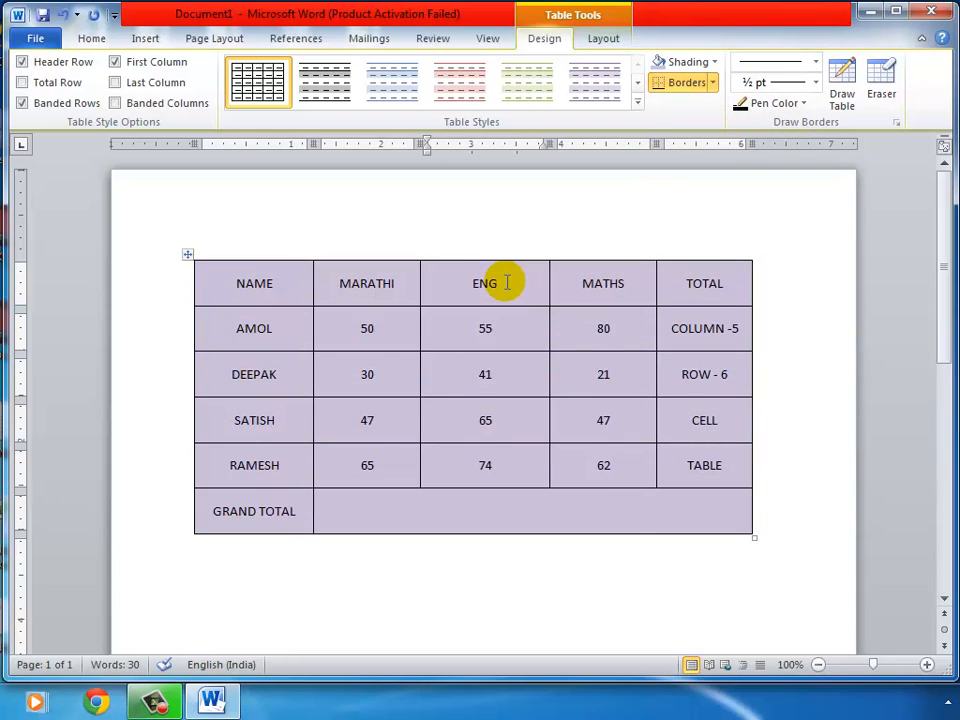
click(604, 40)
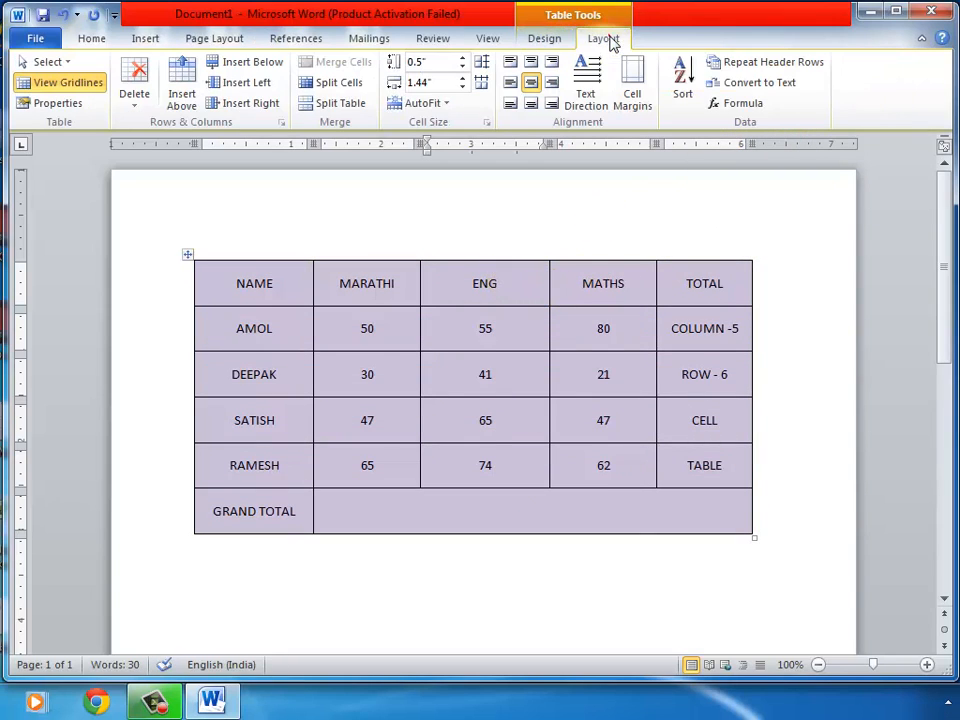
click(127, 100)
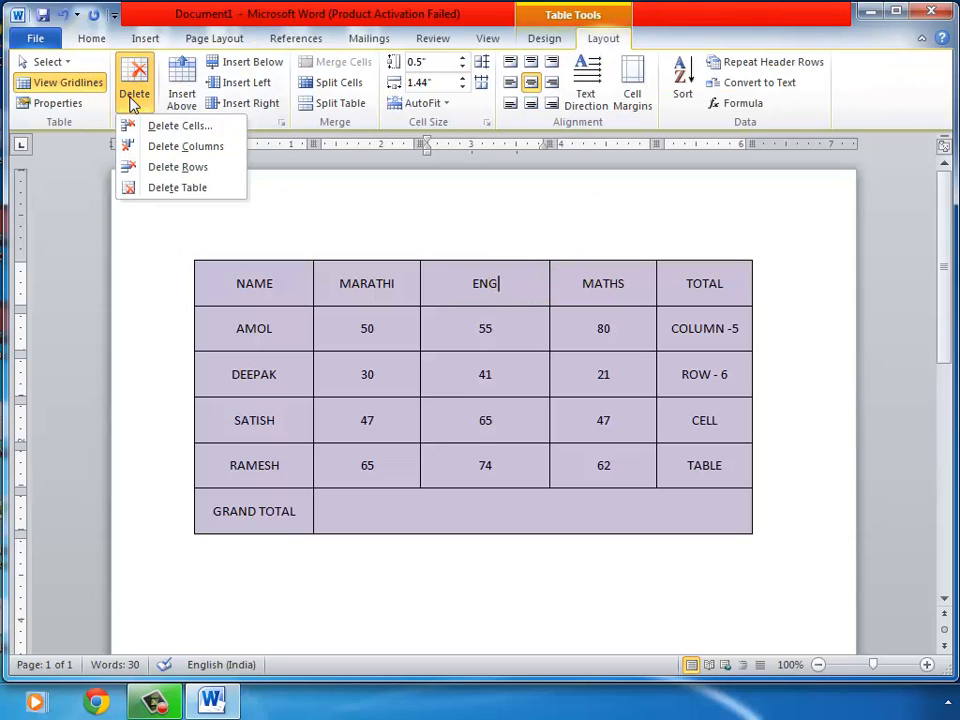